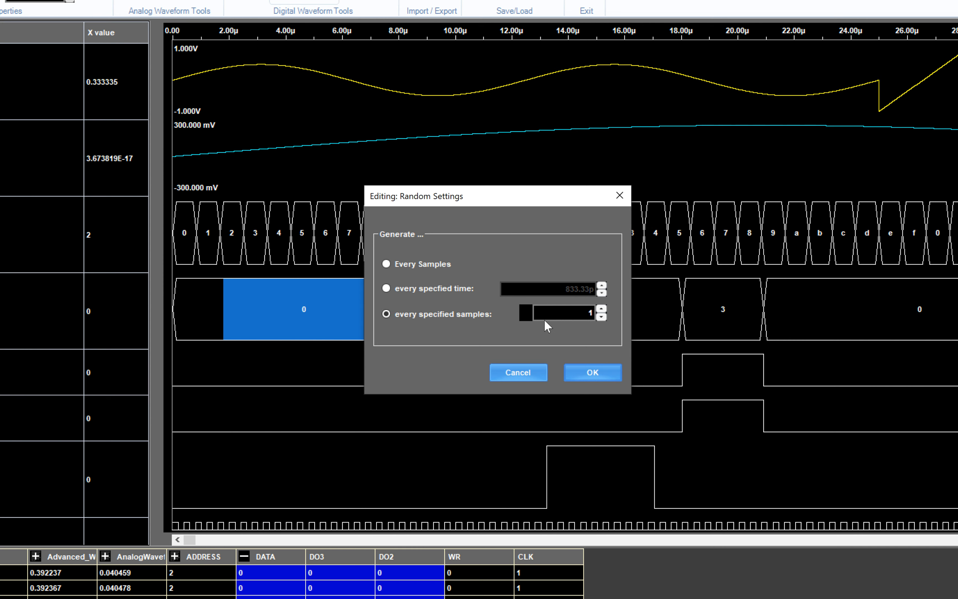
Generate random values every 1000 samples in the selected range of the DATA group.
left_click(579, 319)
left_click(588, 313)
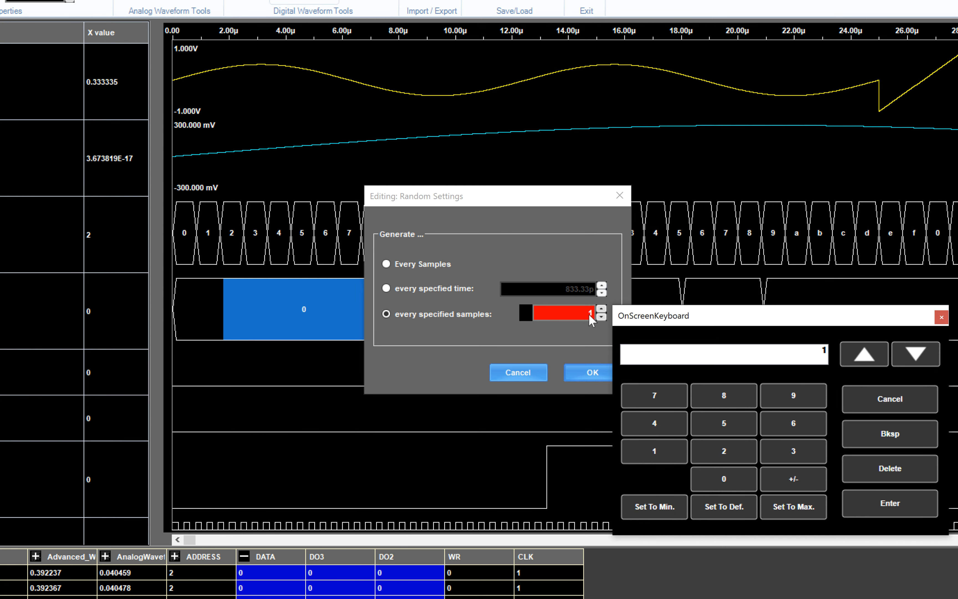
left_click(728, 475)
left_click(728, 476)
left_click(728, 475)
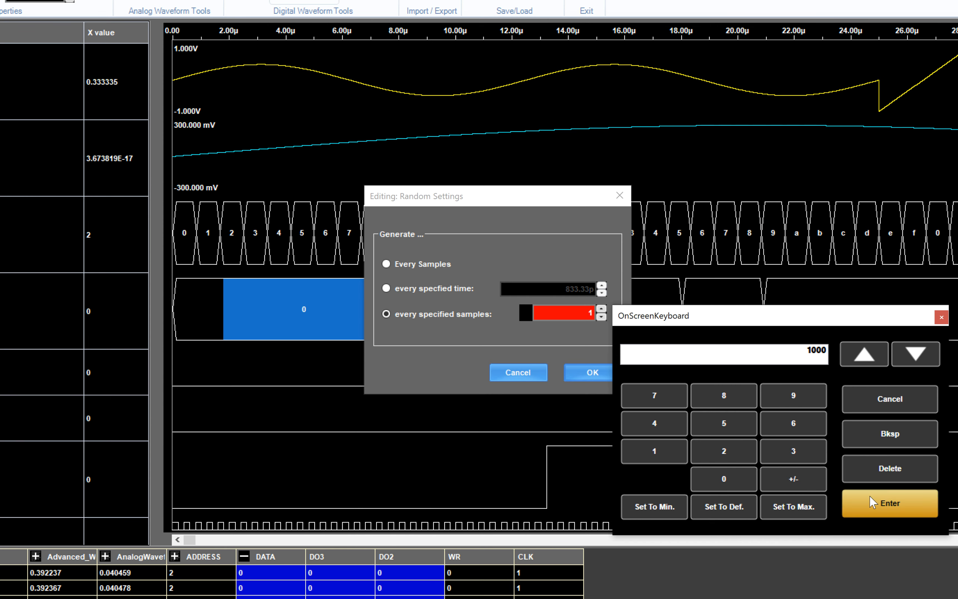
left_click(870, 500)
left_click(605, 374)
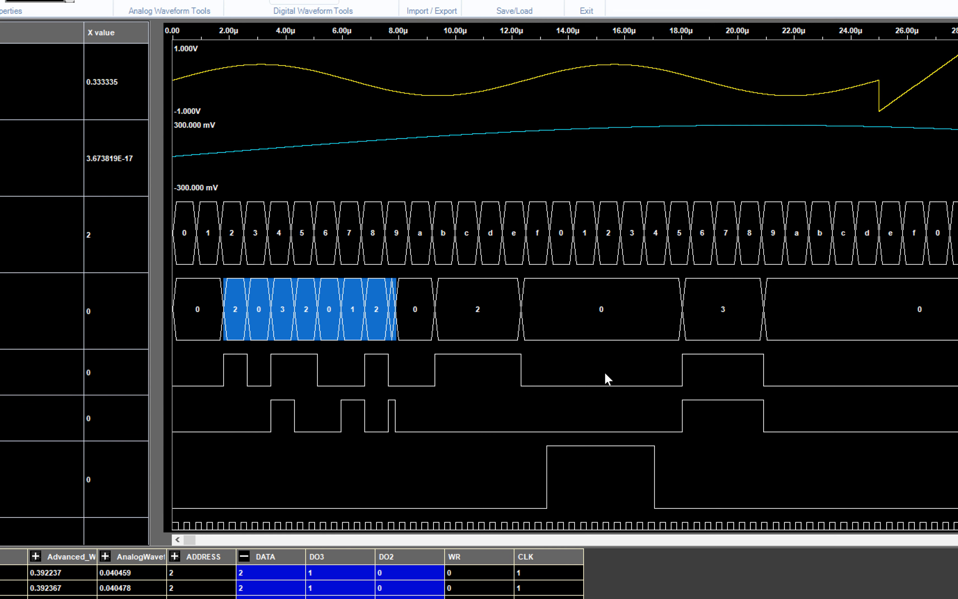
Select a range across the WR and CLK signals and set its start to sample 23000.
scroll(604, 373, "down", 2)
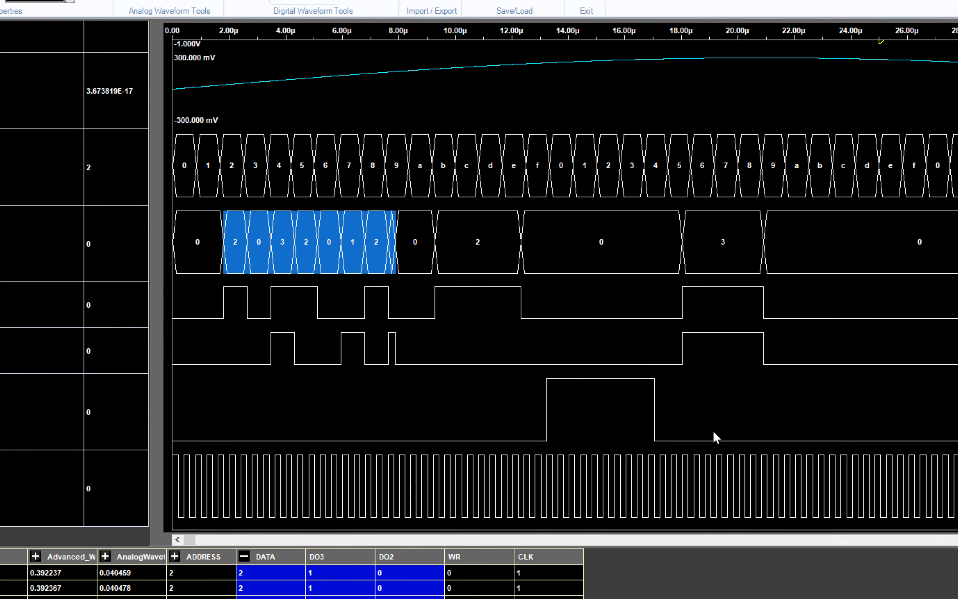
left_click_drag(723, 398, 866, 488)
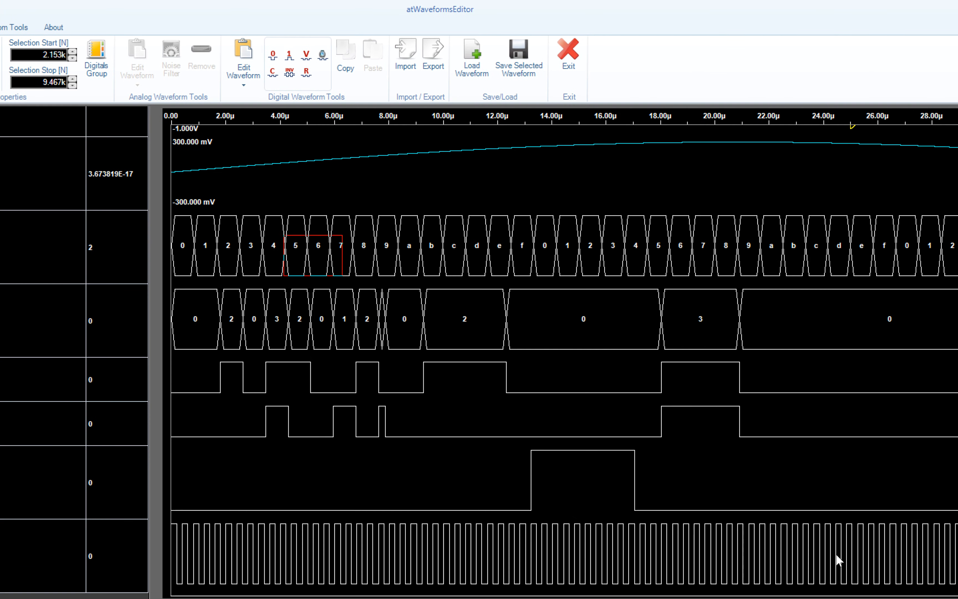
left_click_drag(839, 561, 841, 556)
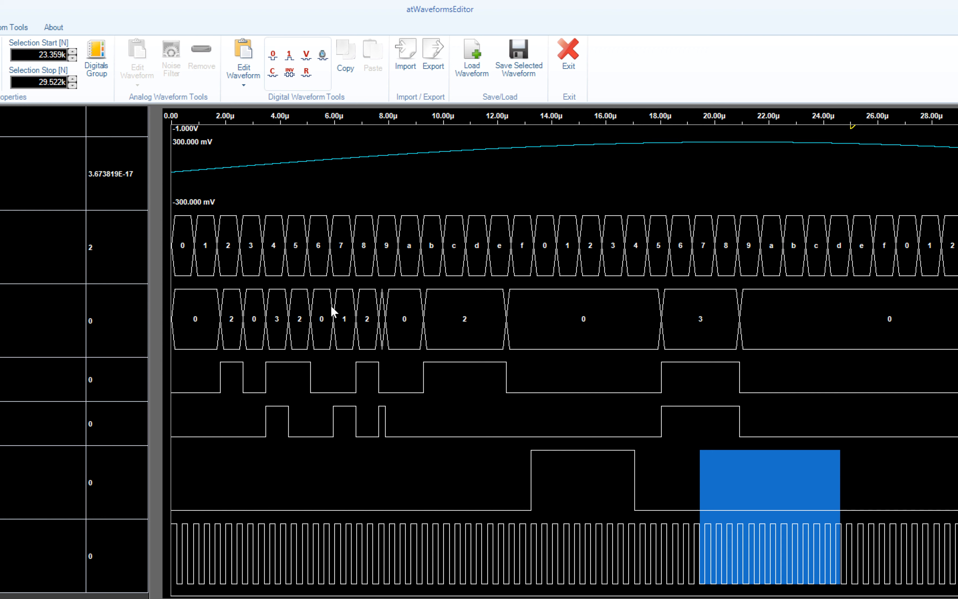
left_click(49, 55)
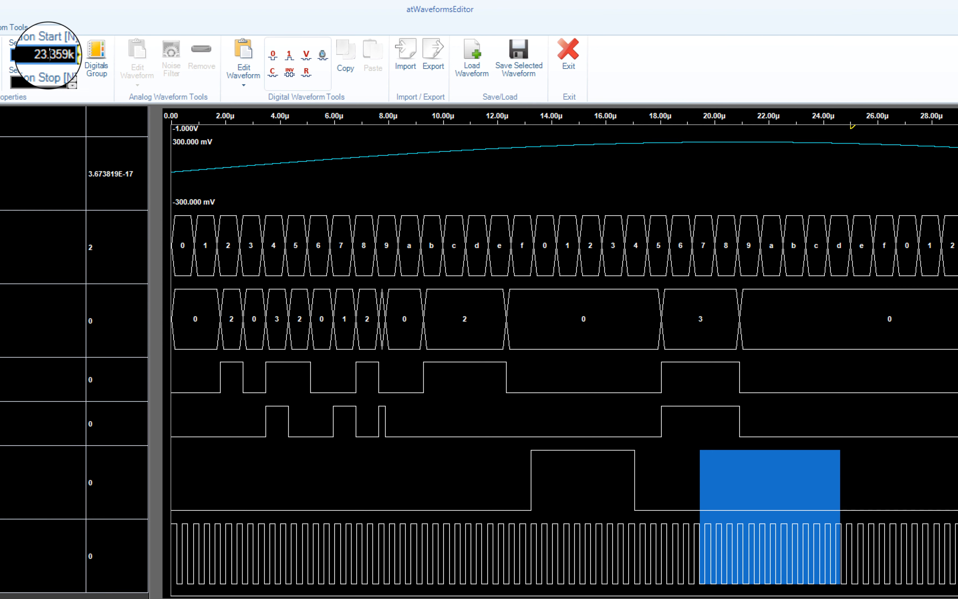
left_click(47, 53)
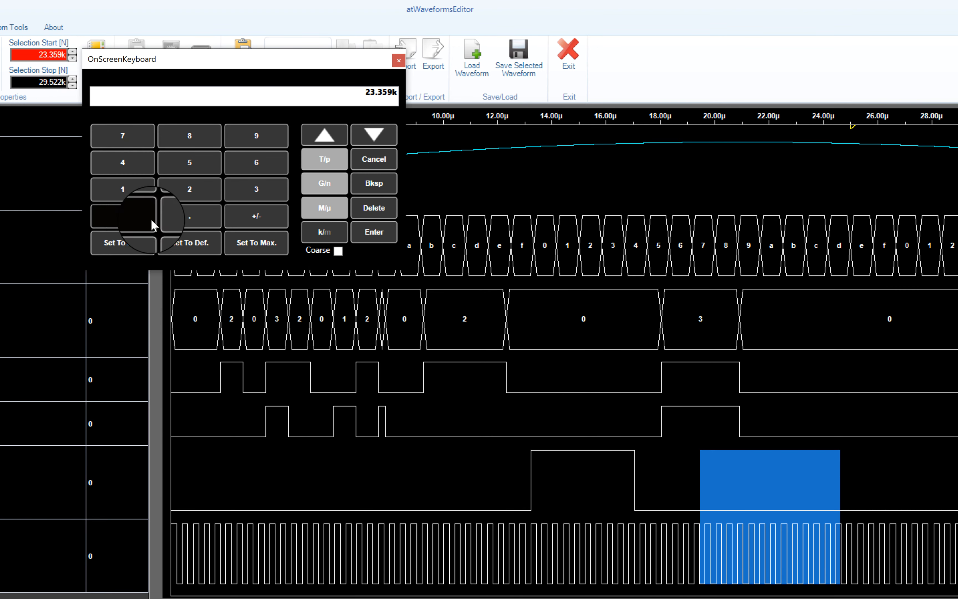
left_click(204, 193)
left_click(235, 189)
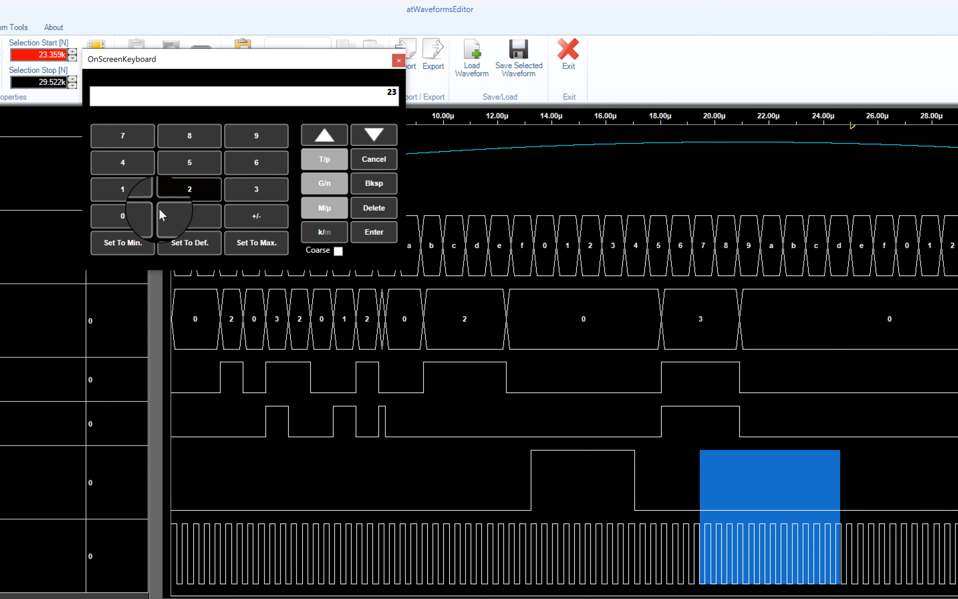
left_click(129, 220)
left_click(129, 220)
left_click(128, 221)
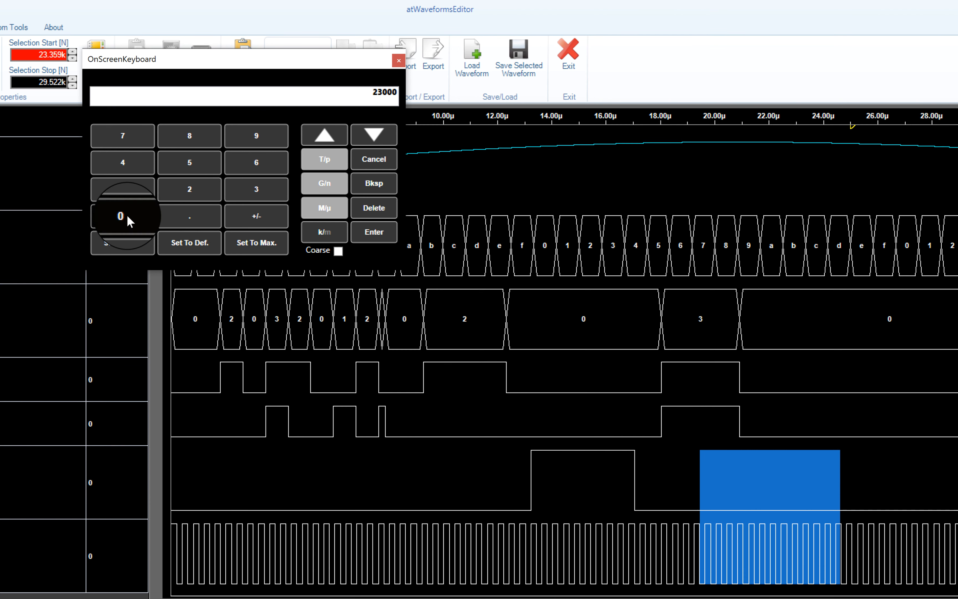
left_click(367, 234)
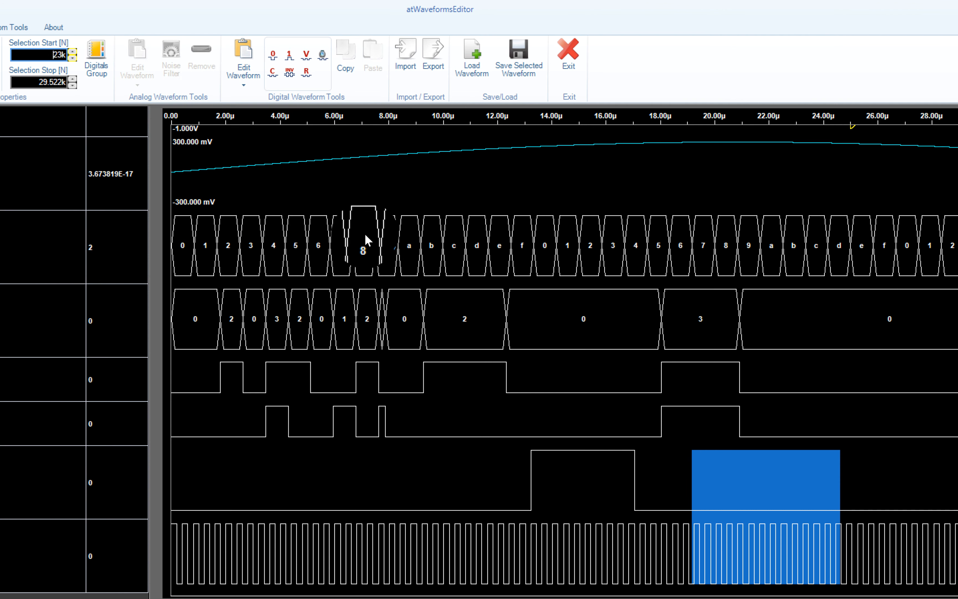
Set the end of the WR and CLK selection to sample 32500.
left_click(57, 82)
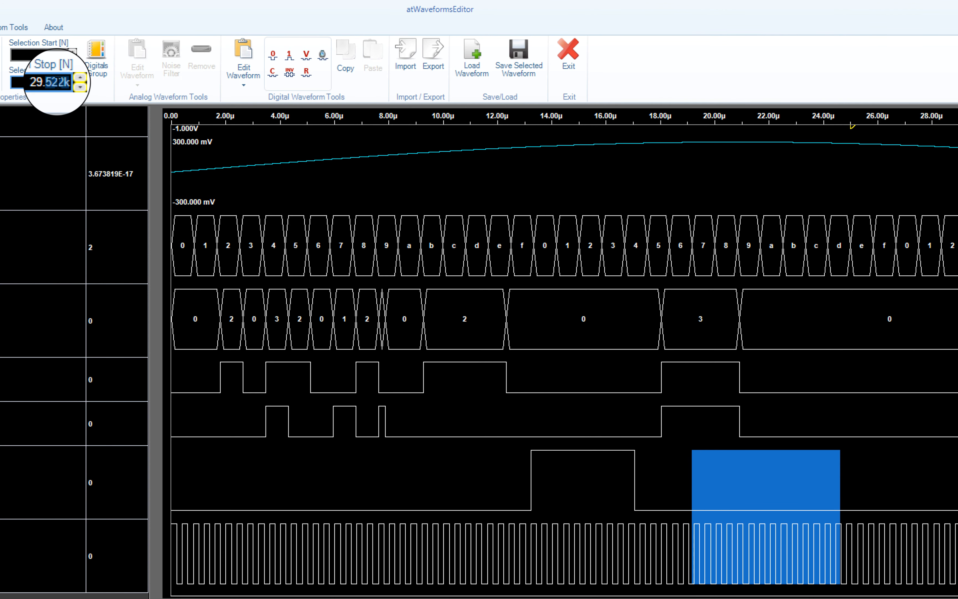
left_click(57, 82)
left_click(261, 224)
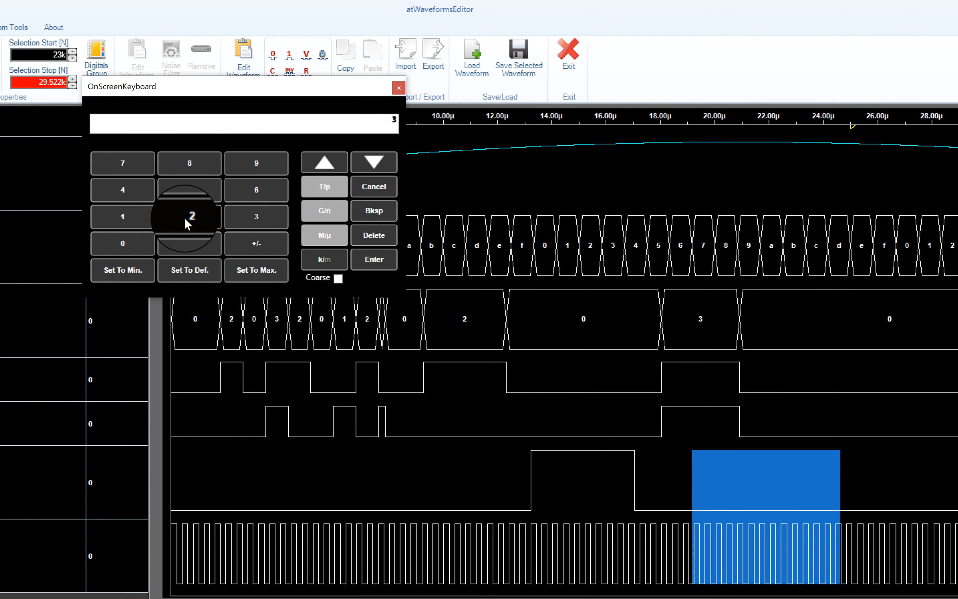
left_click(185, 218)
left_click(187, 194)
left_click(134, 235)
left_click(133, 236)
left_click(373, 260)
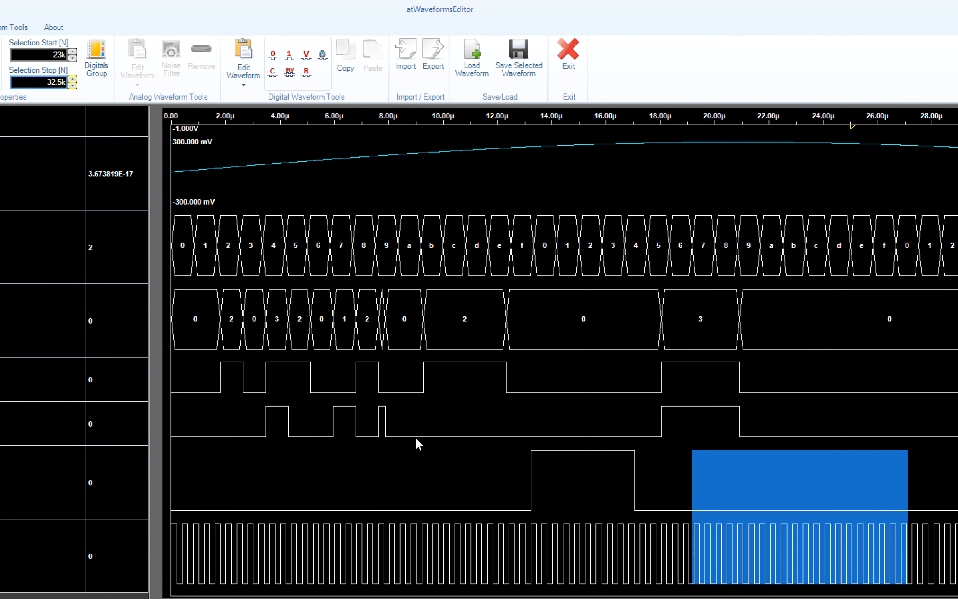
Set the selected WR and CLK range to logic 1, followed by logic 0.
left_click(290, 55)
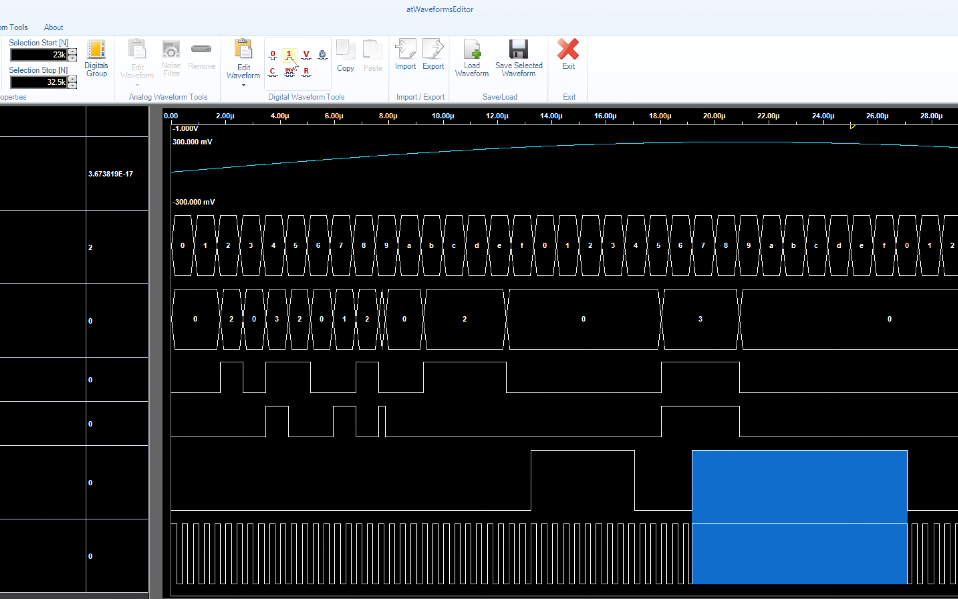
left_click(273, 64)
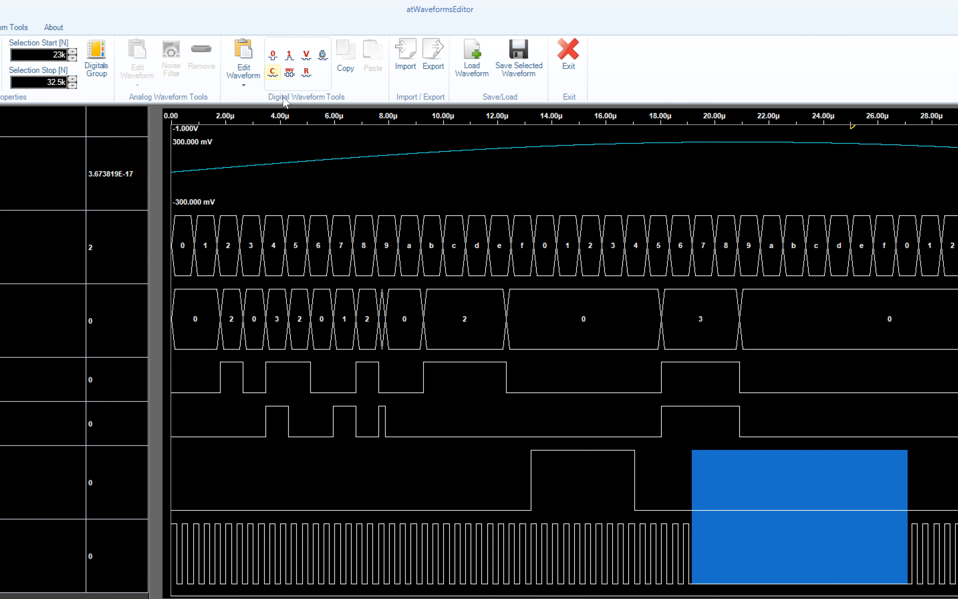
Copy the CLK section from about sample 5.1k to 10.2k and paste it into WR at about sample 25.7k.
left_click_drag(286, 558, 403, 569)
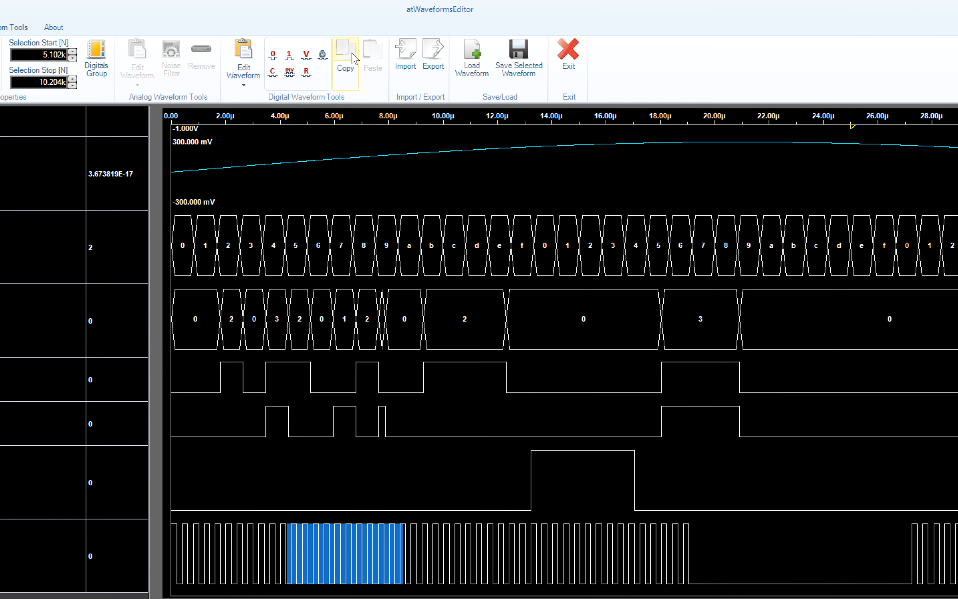
left_click(354, 59)
left_click(753, 466)
left_click_drag(827, 495, 945, 510)
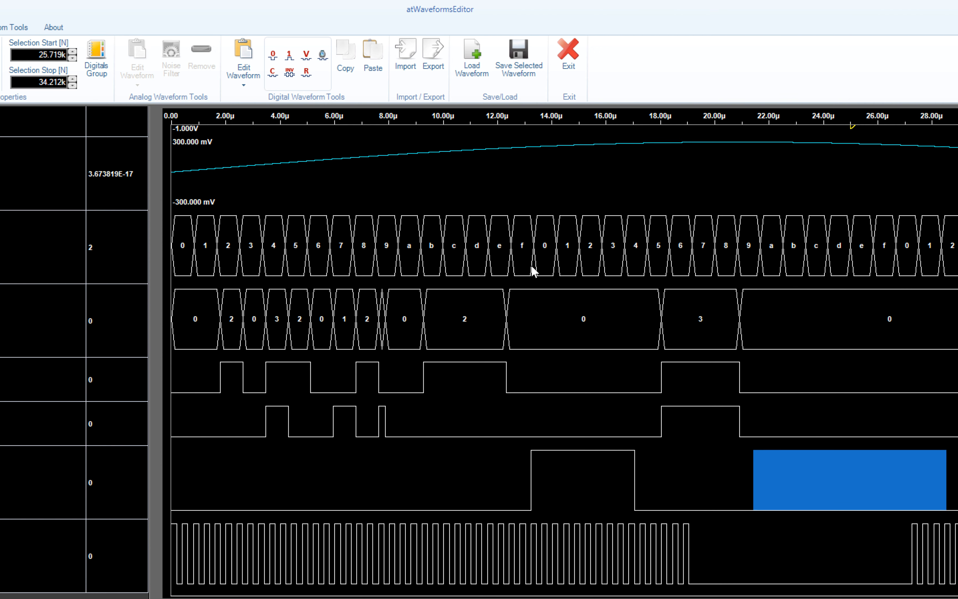
left_click(373, 63)
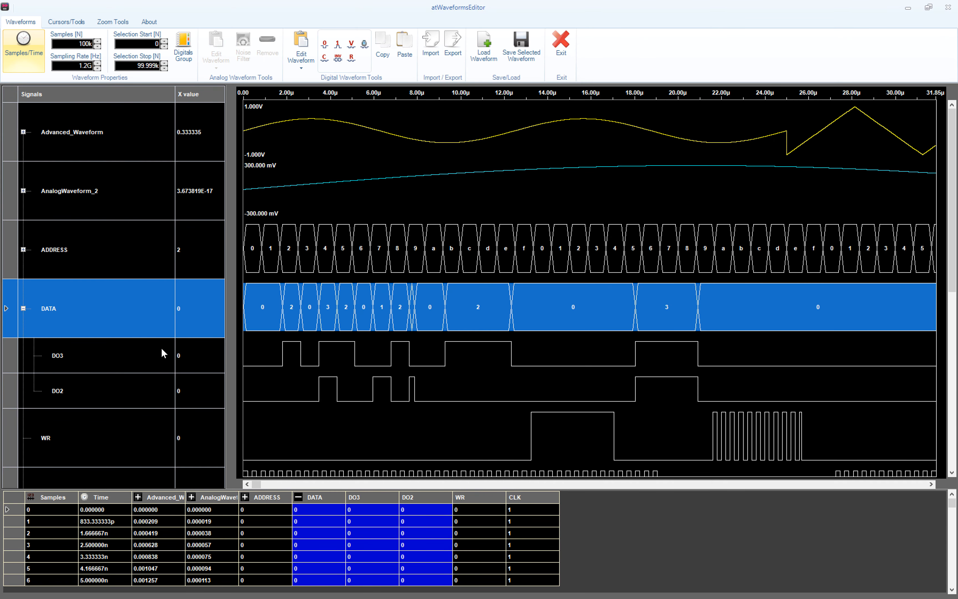
Collapse the DATA group and save the waveform in the waveform list as DigitalsWaveform_Test.
left_click(23, 309)
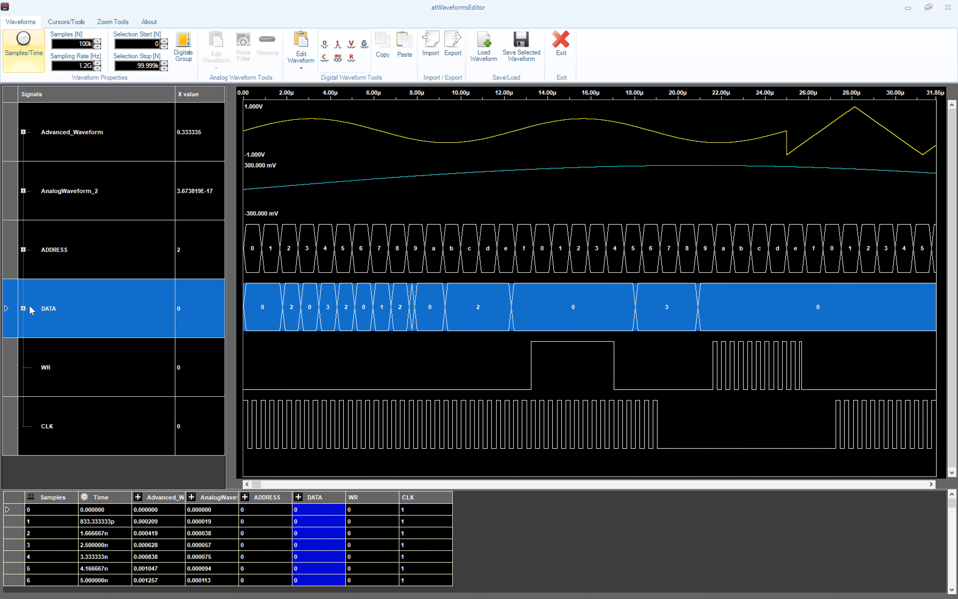
left_click(525, 55)
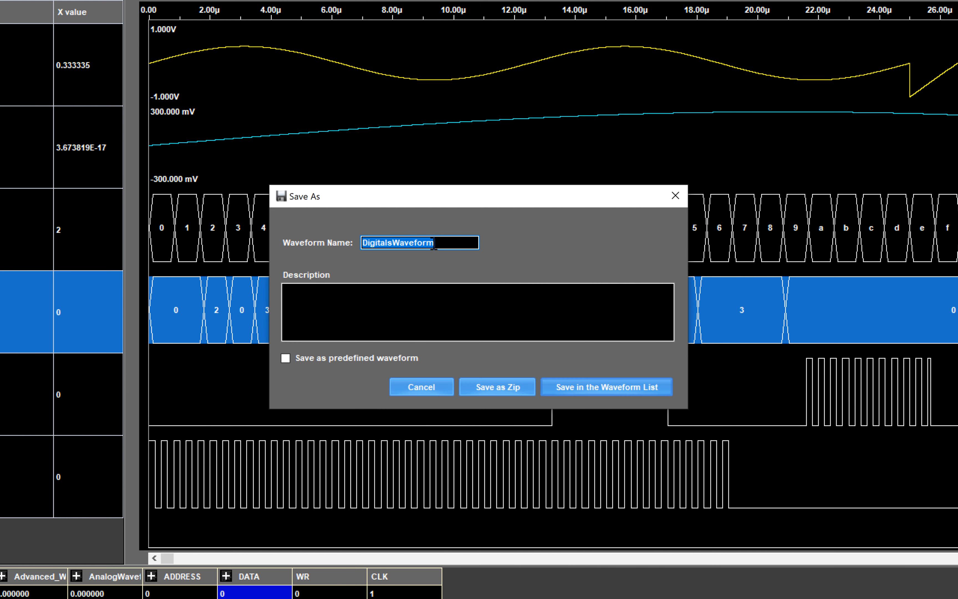
left_click(441, 246)
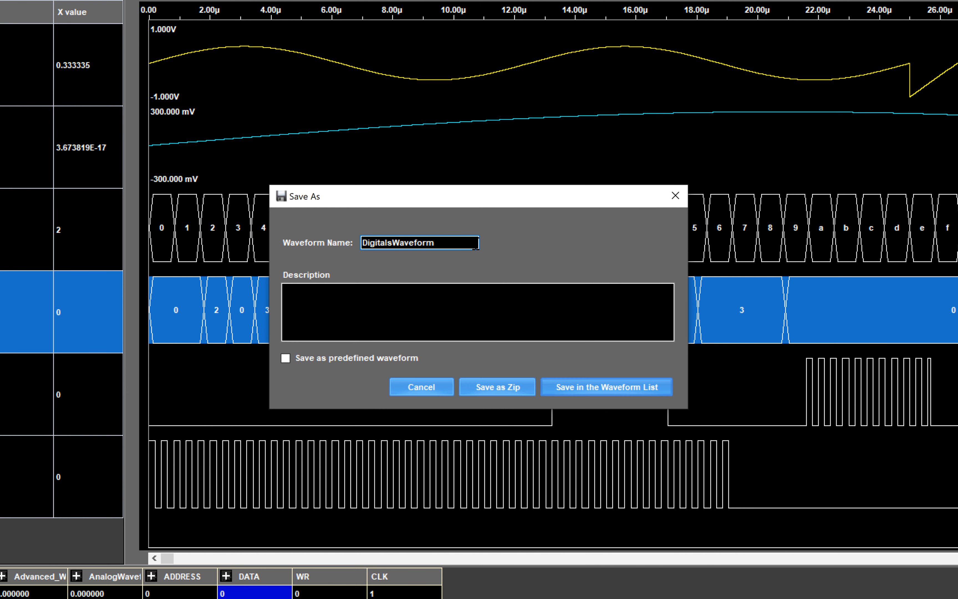
type("_Test")
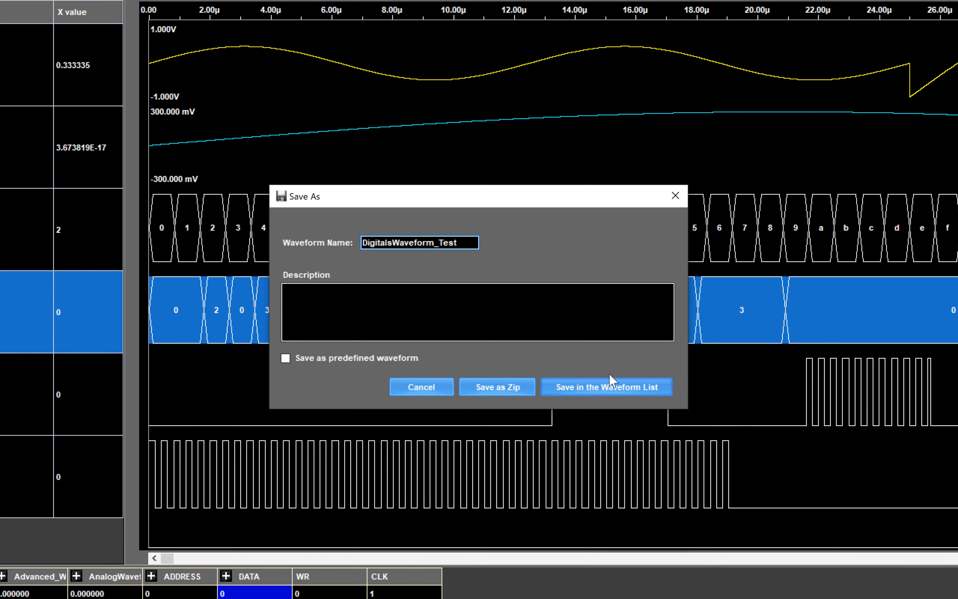
left_click(614, 386)
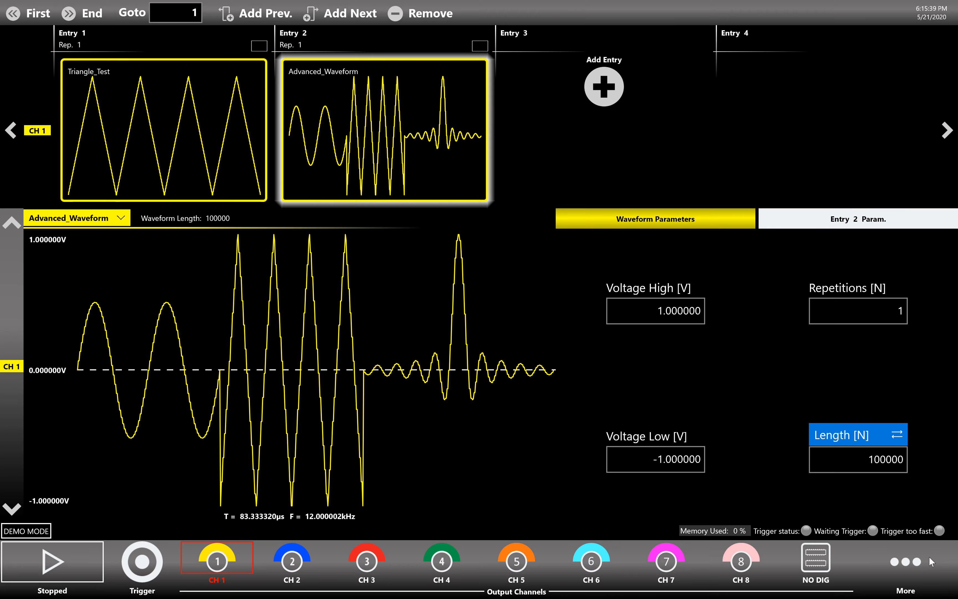
Preview DigitalsWaveform_Test in the waveform list and close the list.
left_click(913, 564)
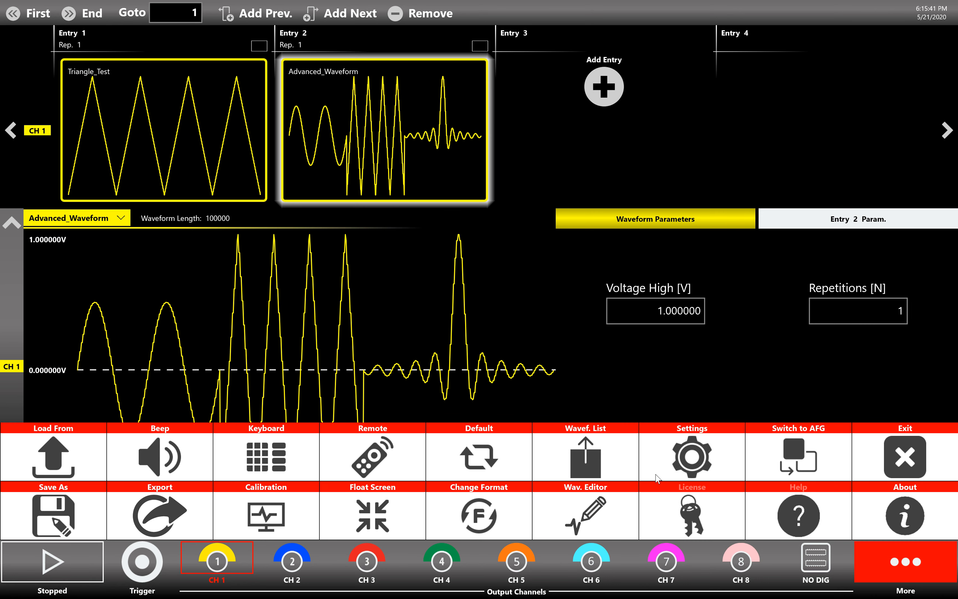
left_click(584, 469)
left_click(651, 441)
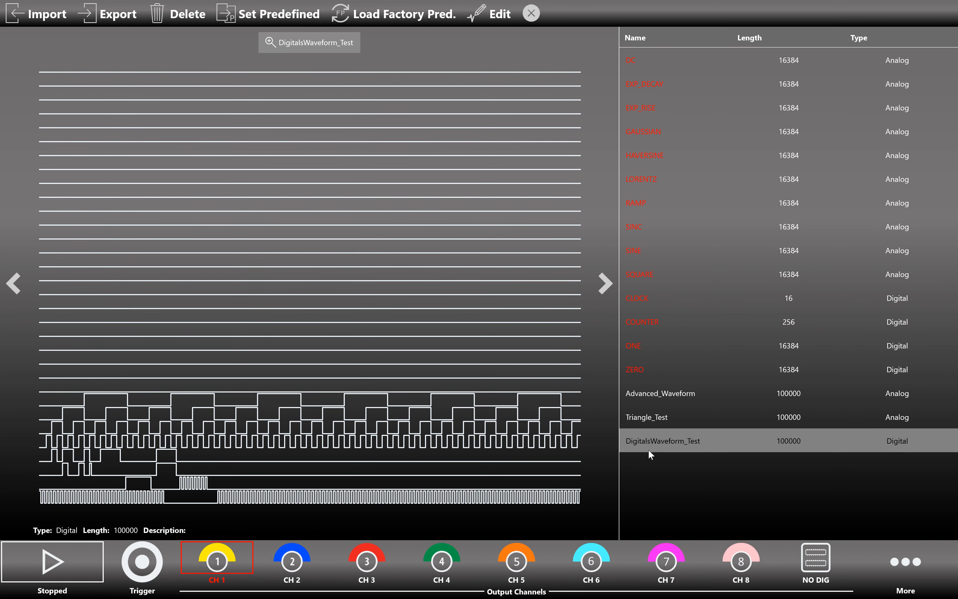
left_click(535, 16)
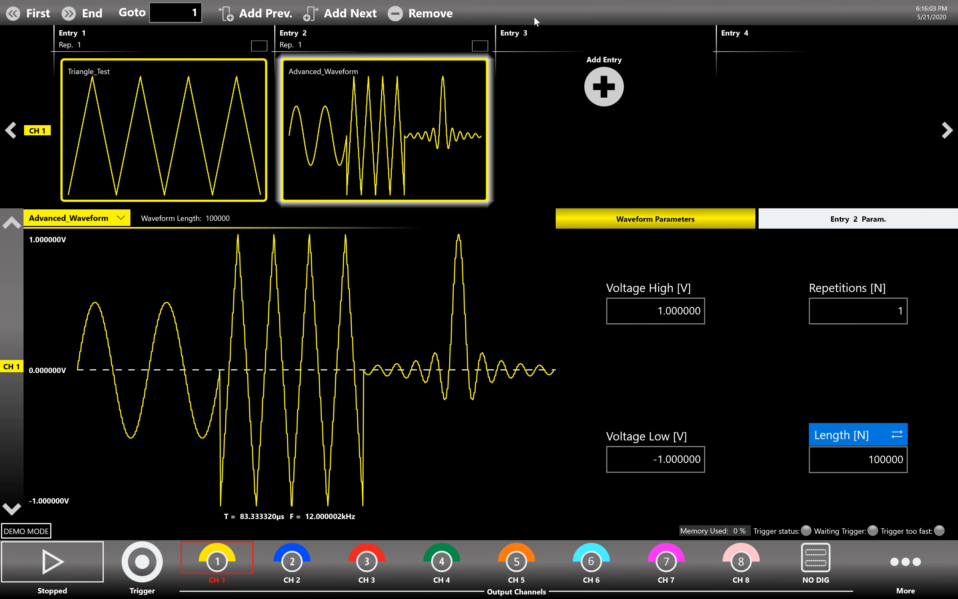
Set the number of digital channels to 8 in the channel settings and show the digital output's sequence entries.
left_click(910, 564)
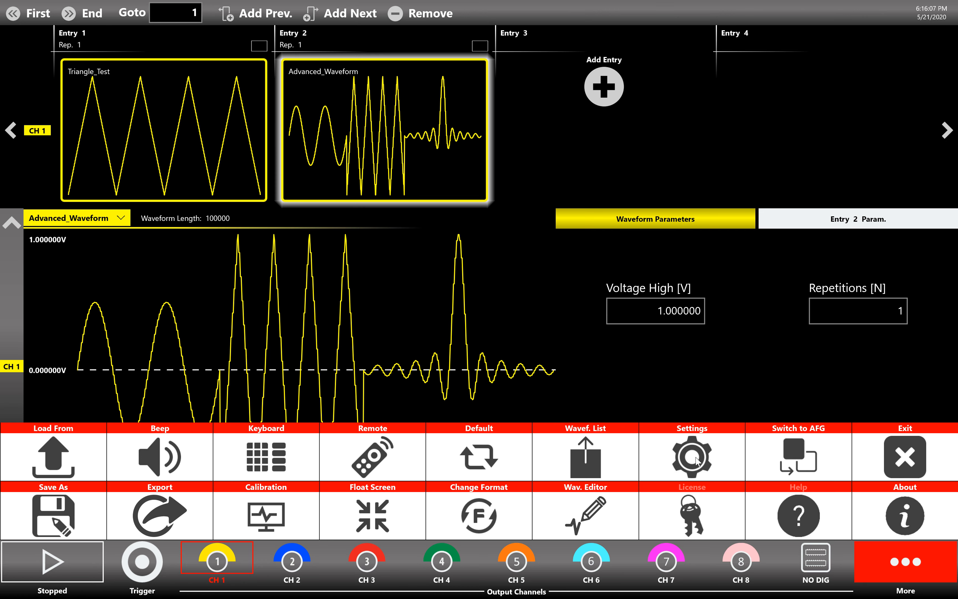
left_click(696, 458)
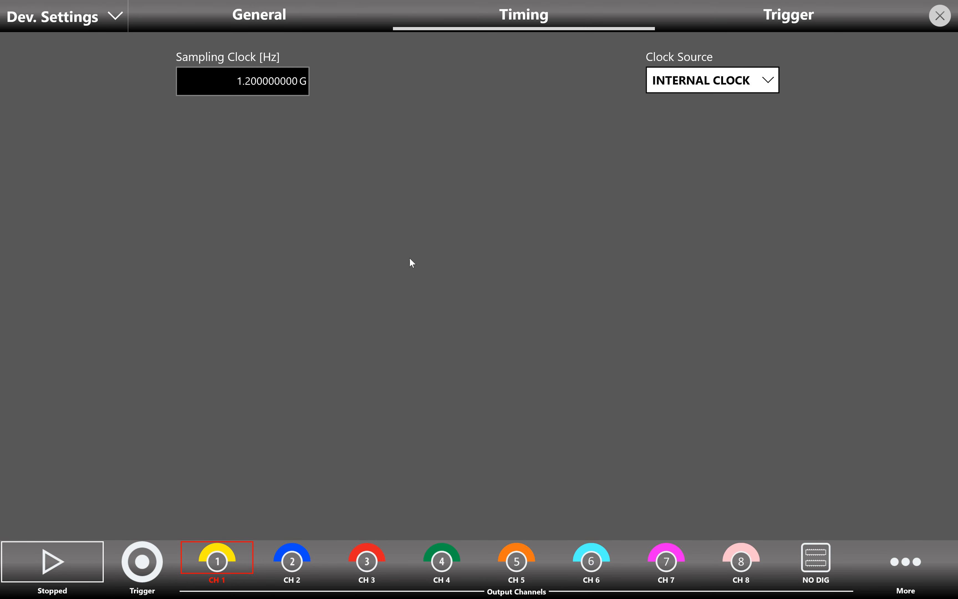
left_click(116, 20)
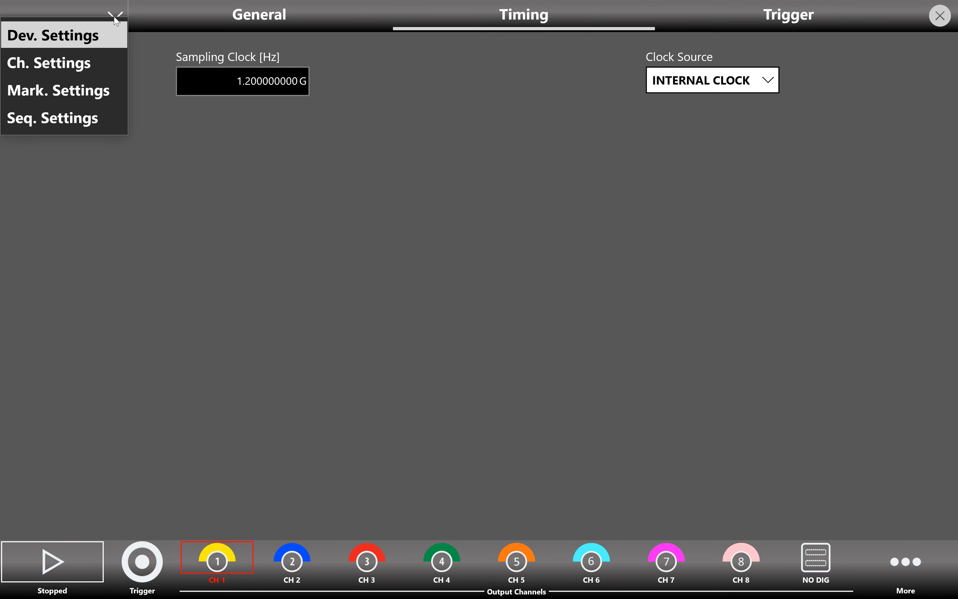
left_click(87, 64)
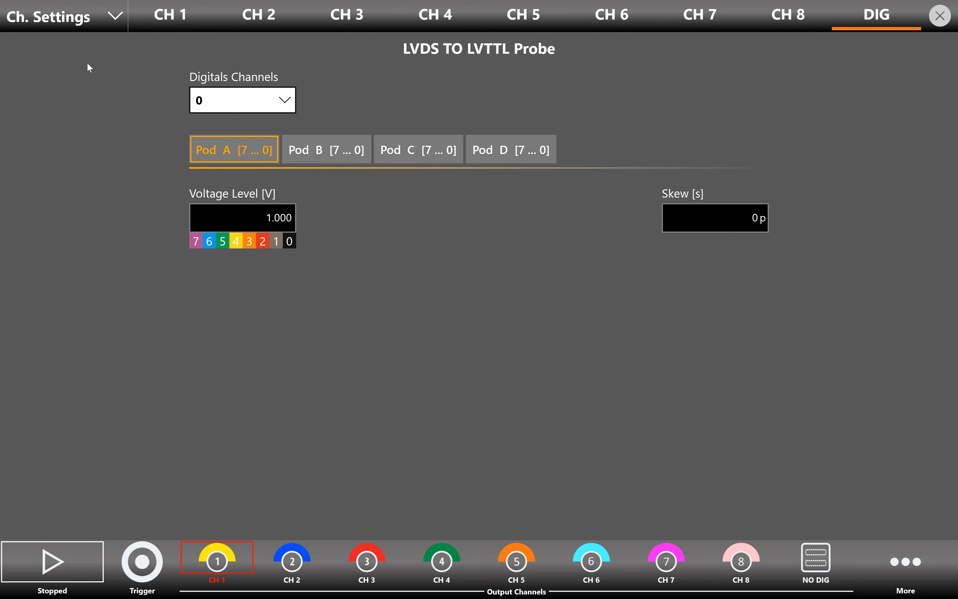
left_click(285, 106)
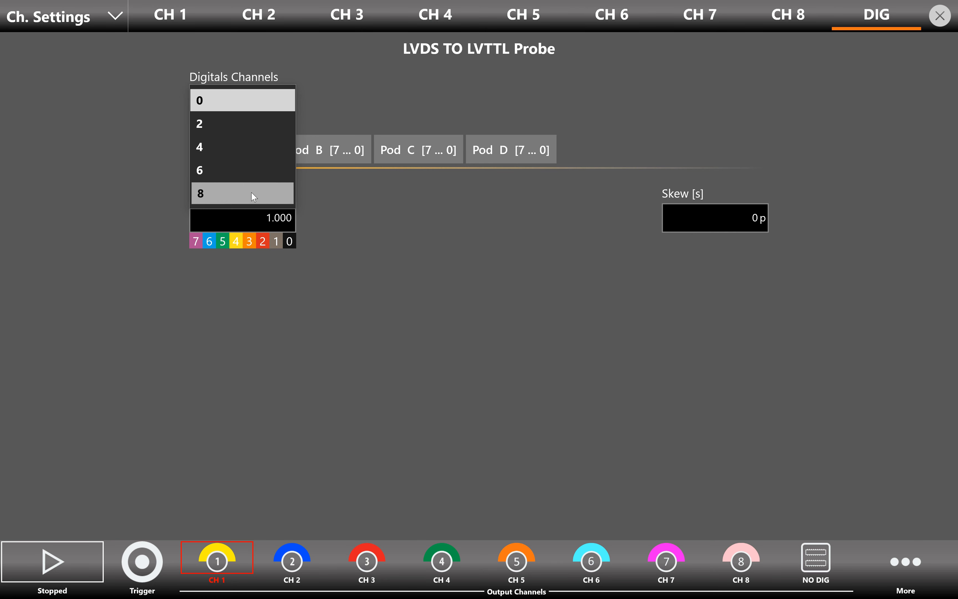
left_click(254, 196)
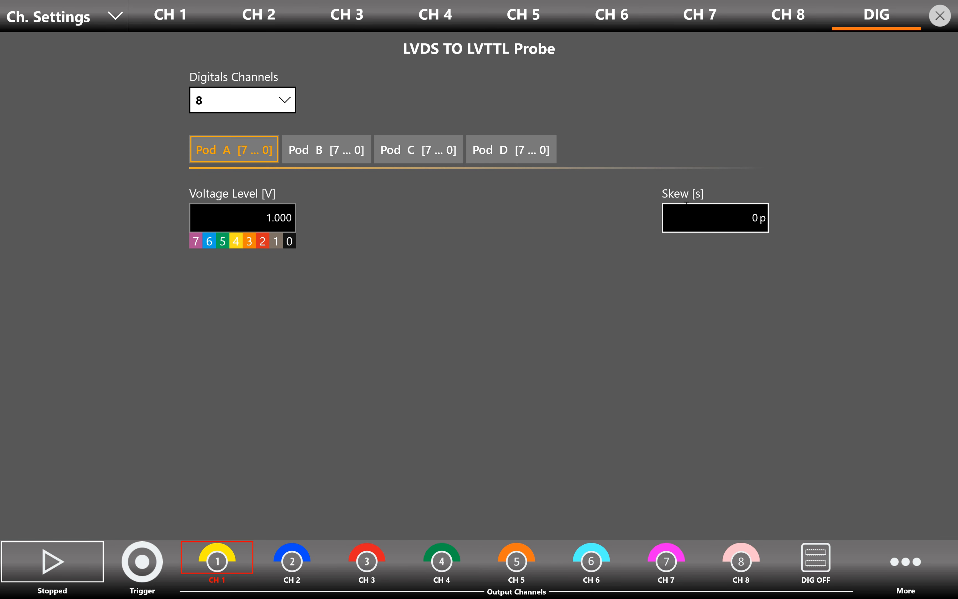
left_click(942, 17)
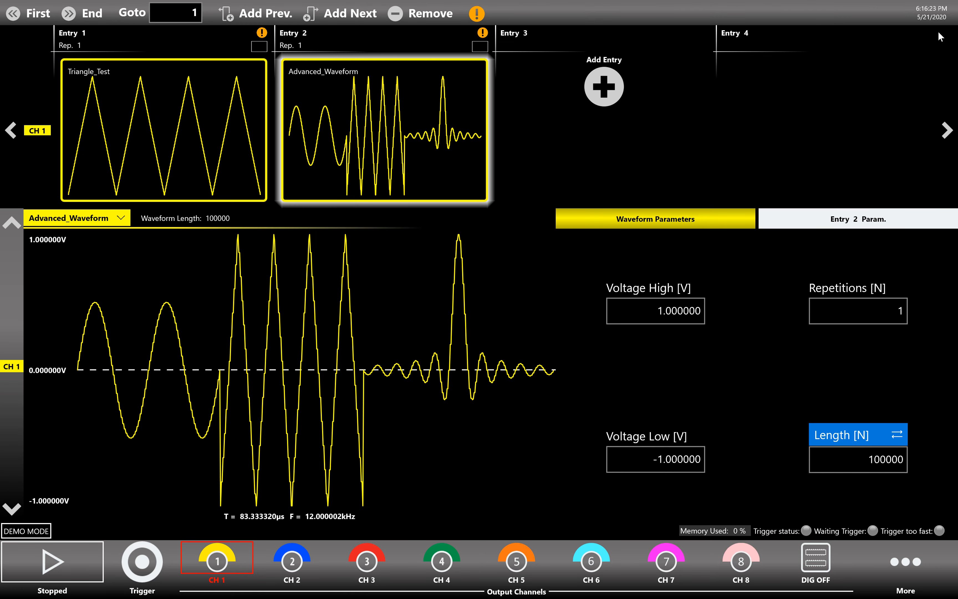
left_click(813, 556)
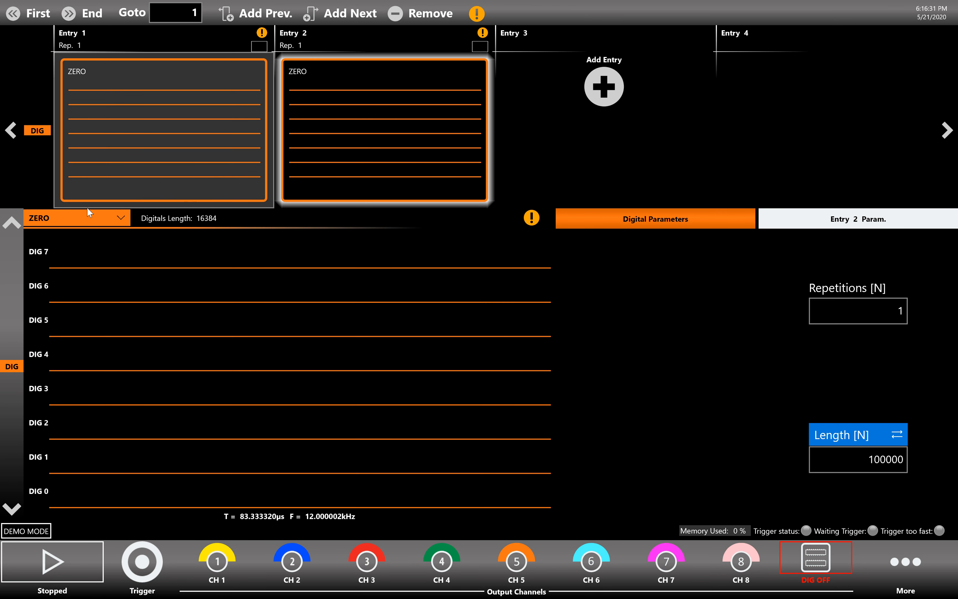
Assign DigitalsWaveform_Test to Entry 2 and start the generator with the digital output on.
left_click(112, 221)
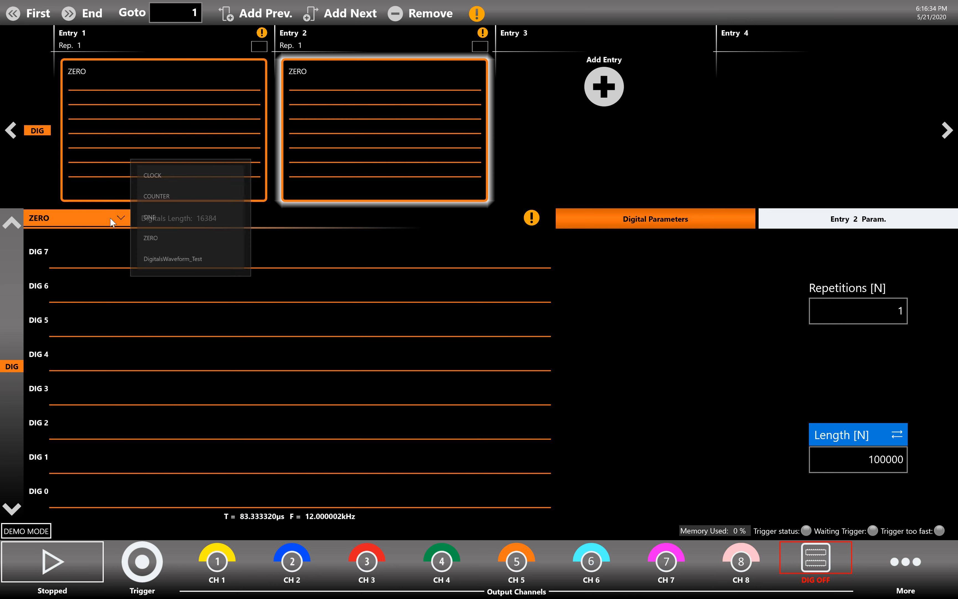
left_click(164, 259)
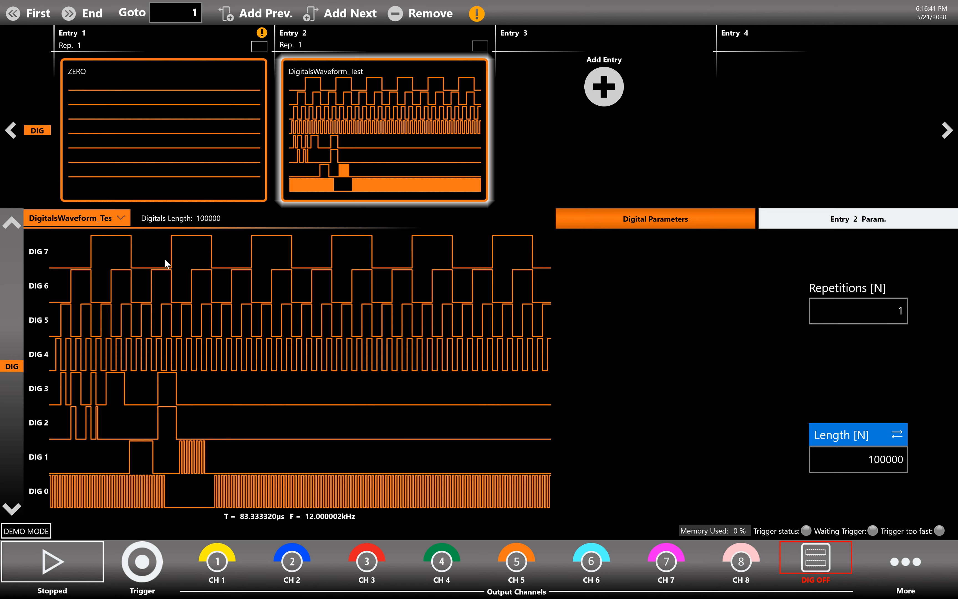
left_click(809, 567)
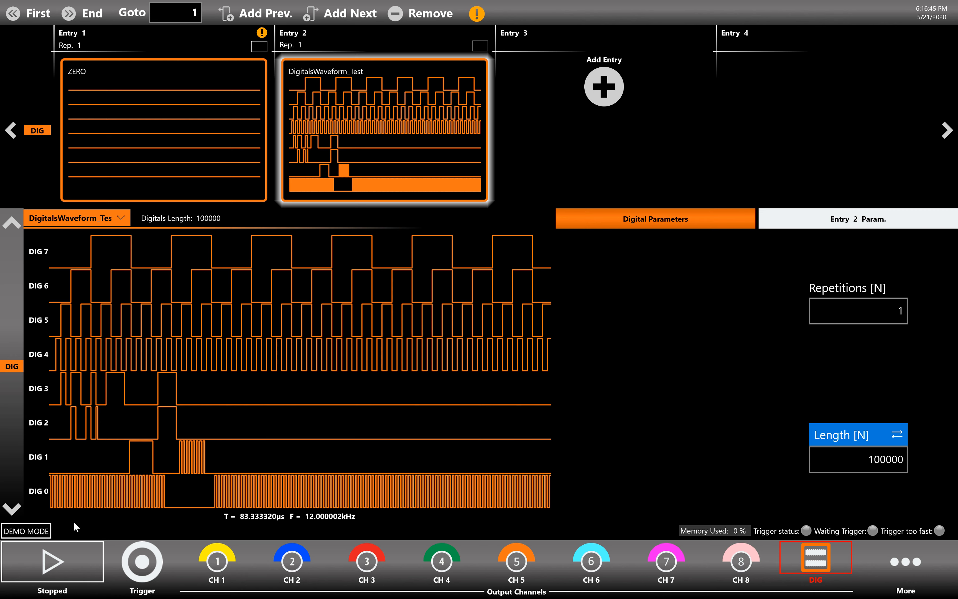
left_click(69, 554)
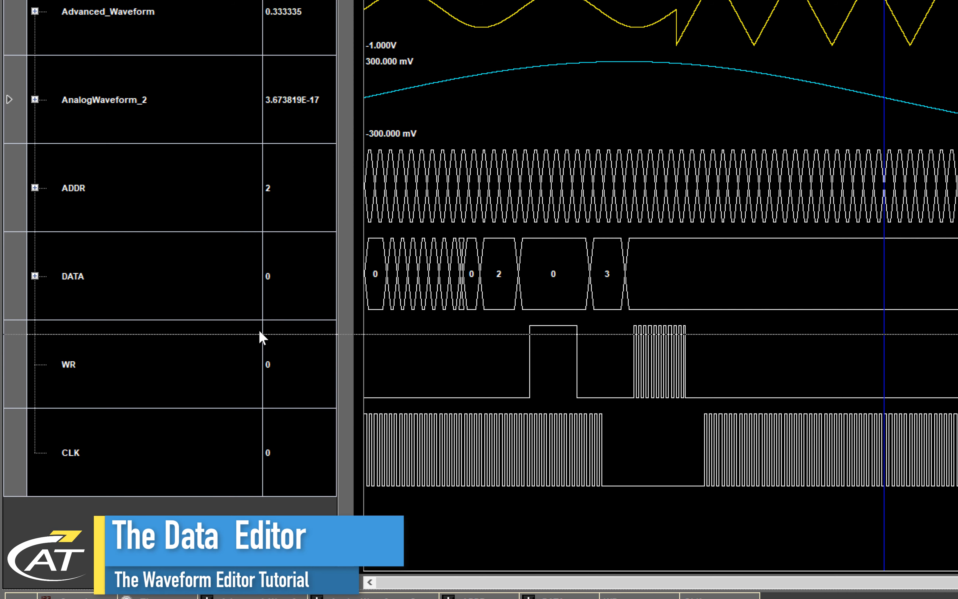
In atWaveformsEditor, reveal the sample data table and expand Advanced_Waveform into its Segment1 and Component1 columns.
left_click_drag(264, 590, 263, 315)
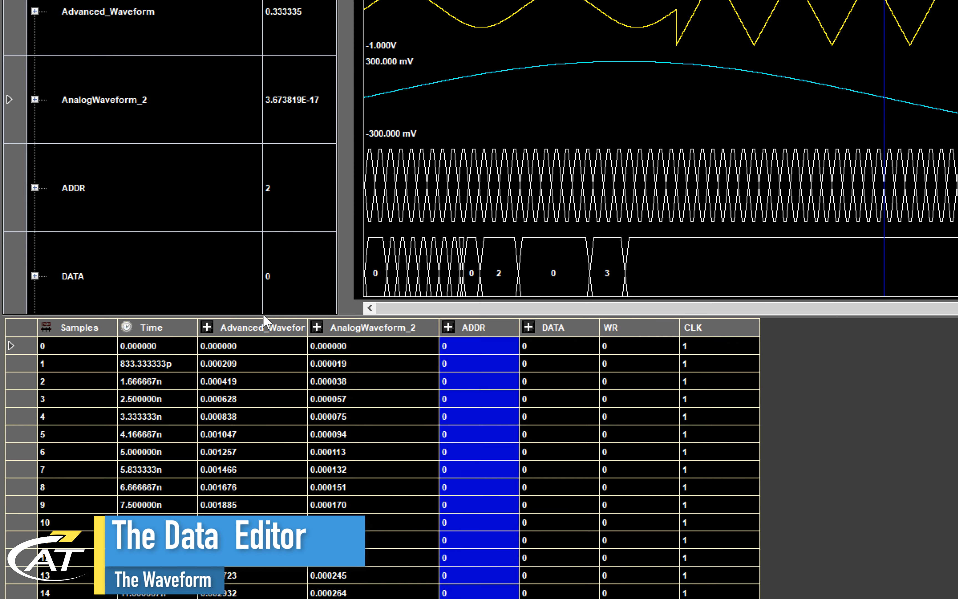
left_click(206, 334)
left_click(206, 331)
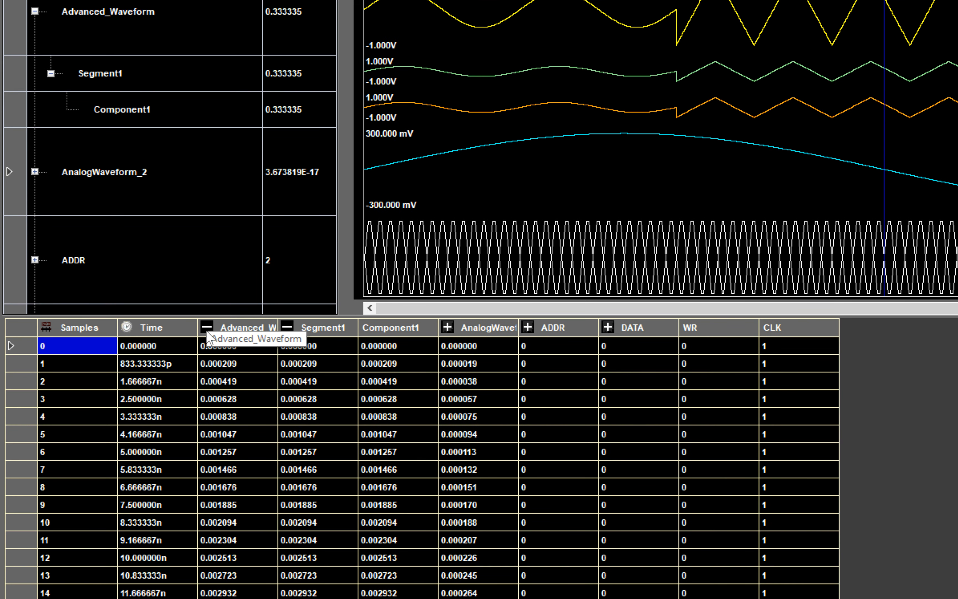
Examine the Segment1 and Component1 columns across the first samples of the data table.
left_click(334, 322)
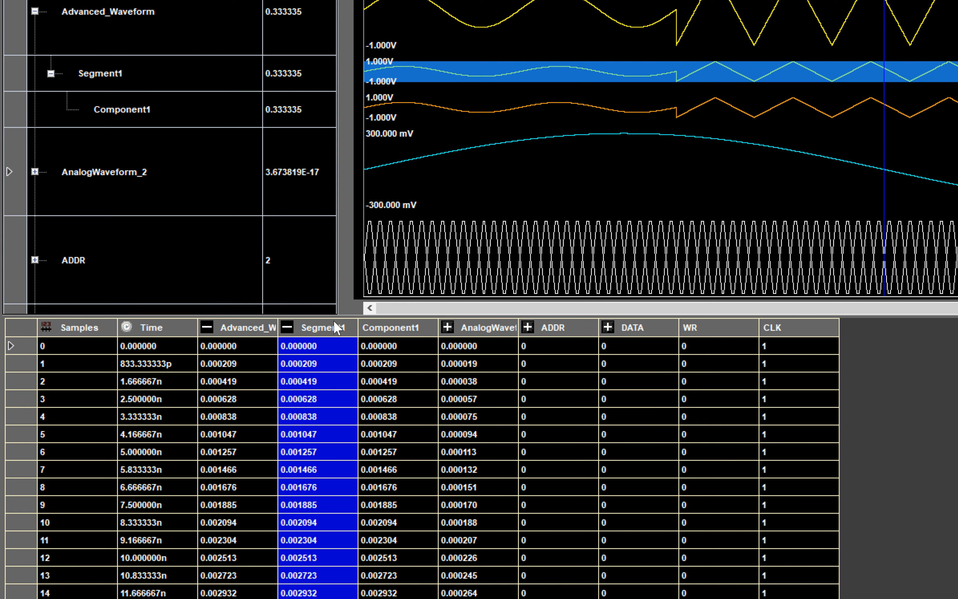
left_click(374, 331)
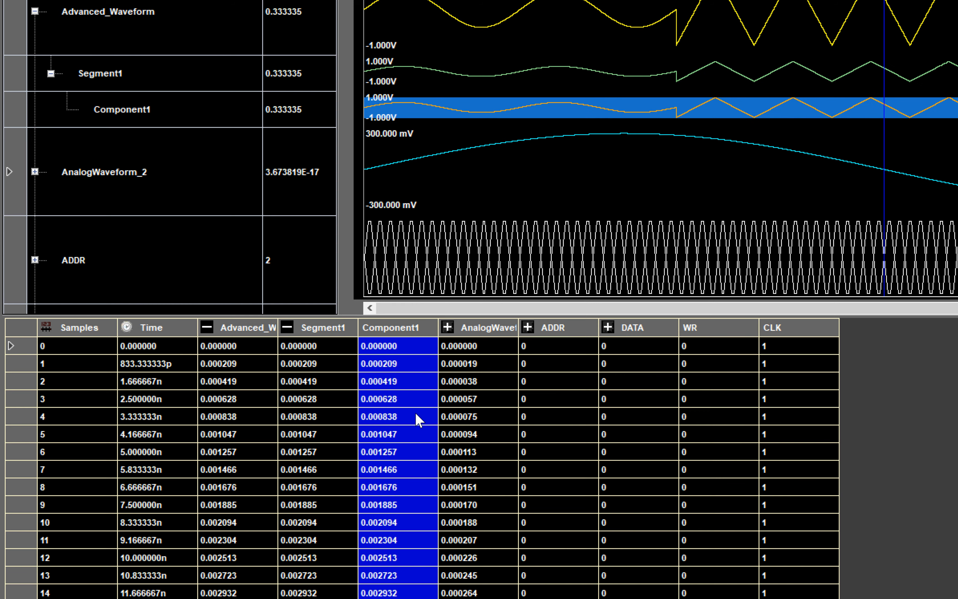
scroll(402, 441, "down", 1)
scroll(405, 447, "down", 10)
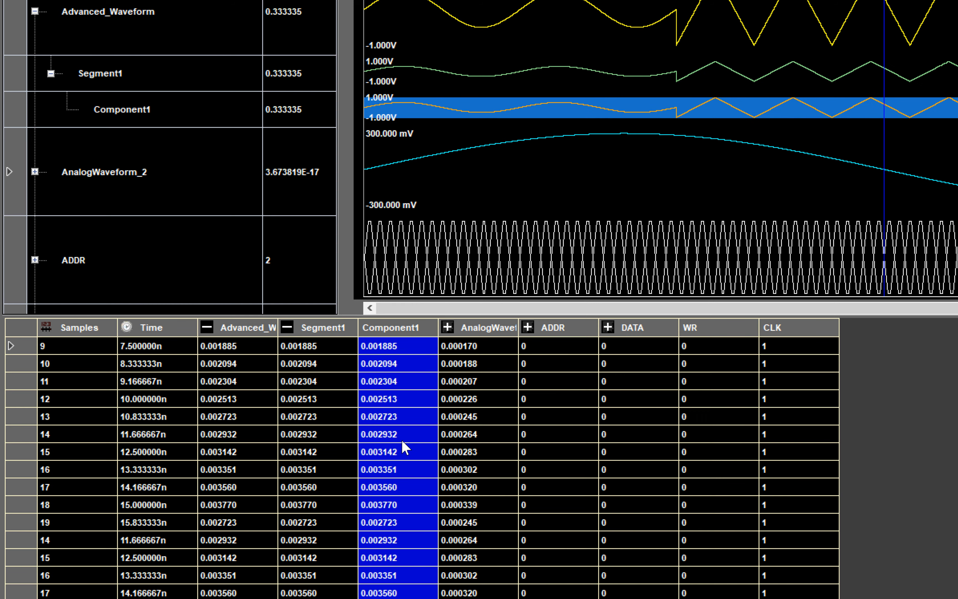
scroll(404, 448, "down", 3)
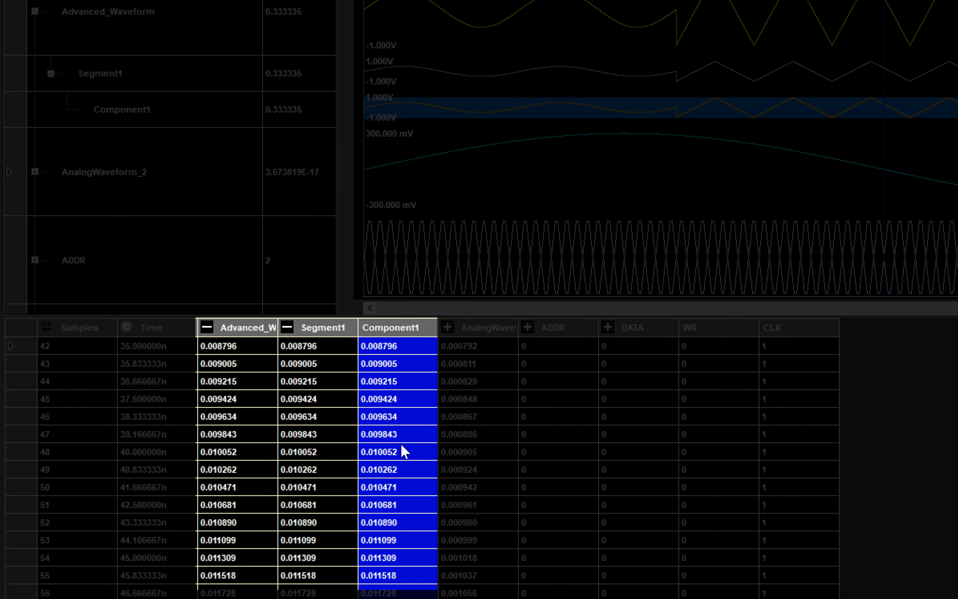
scroll(404, 451, "up", 14)
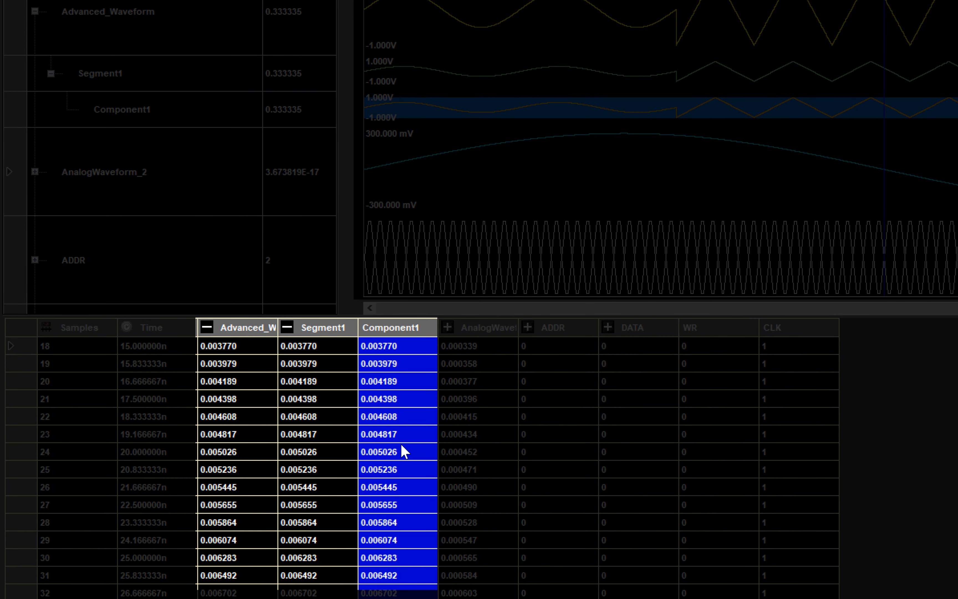
Step through the Time values from sample 0 to sample 13 in the data table.
left_click(68, 343)
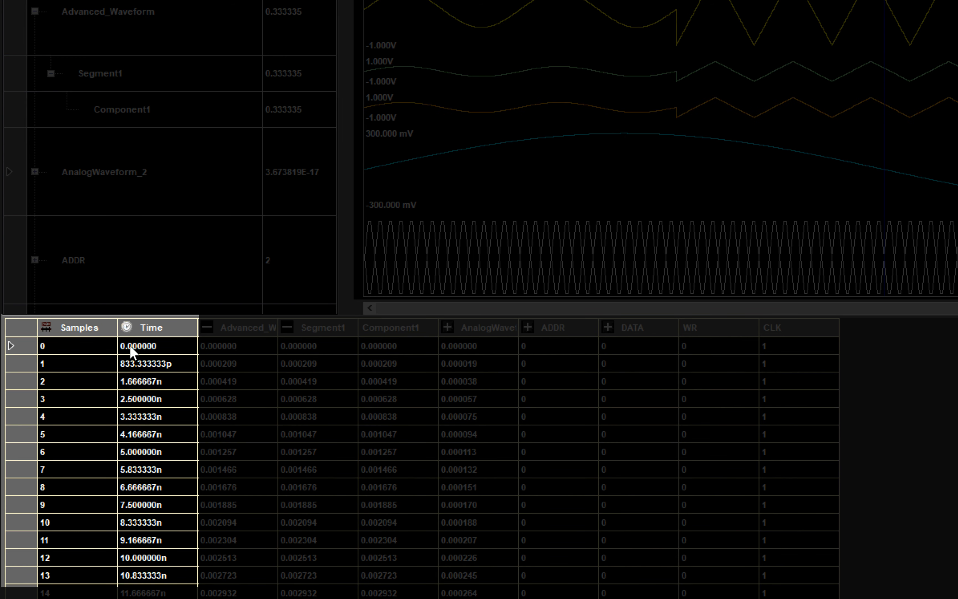
key("Down")
key("Down")
key("Down")
key("Down")
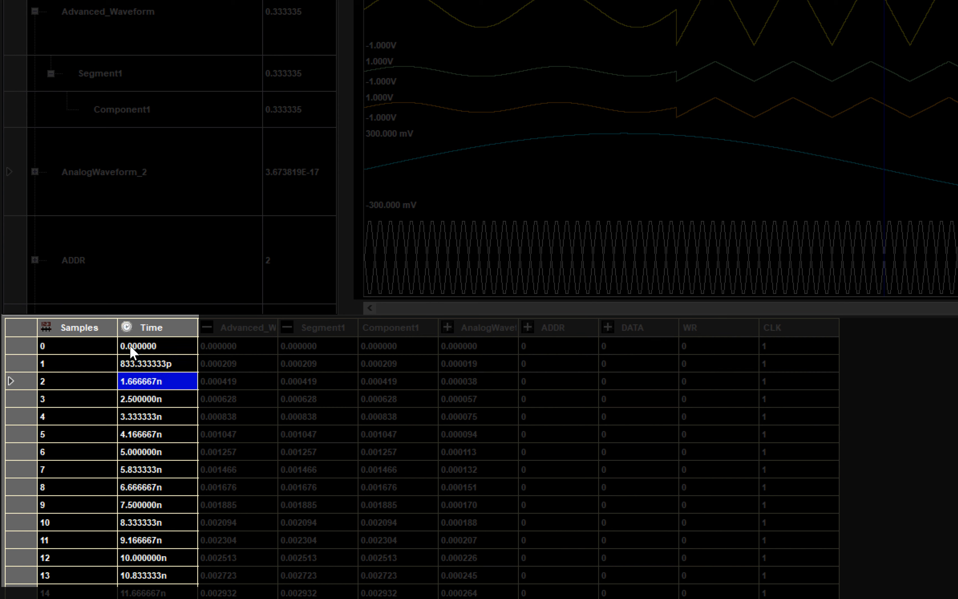
key("Down")
key("Down")
key("Down")
key("Down")
key("Down")
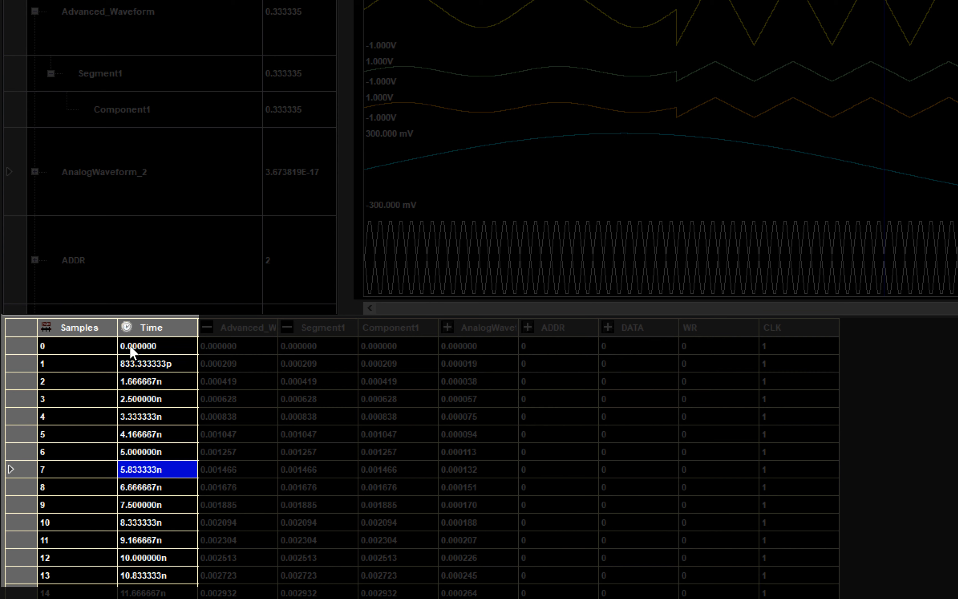
key("Down")
key("Down")
key("Down")
key("Down")
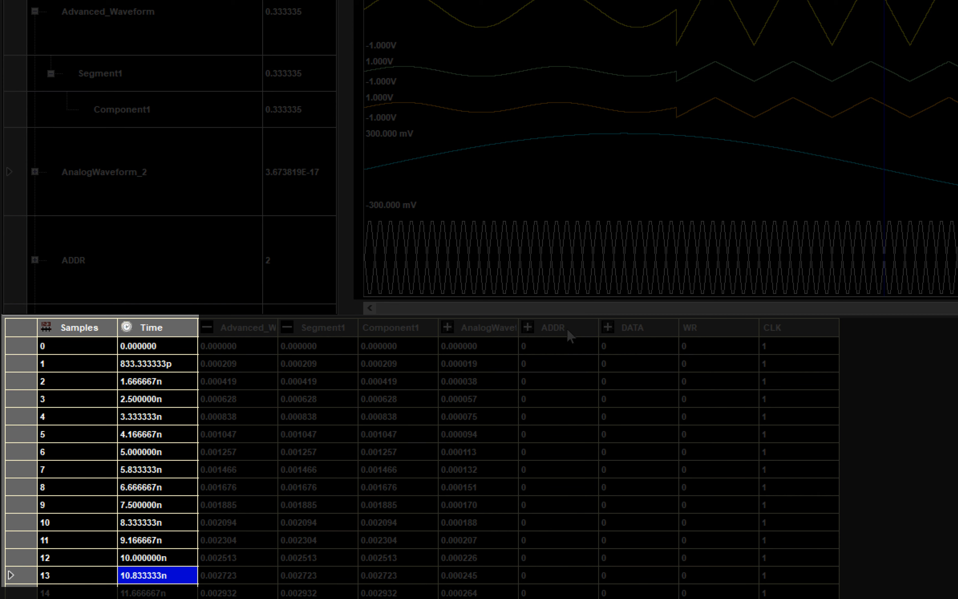
Expand the ADDR group into its digital lines and set DO5 to 1 at sample 3.
left_click(528, 327)
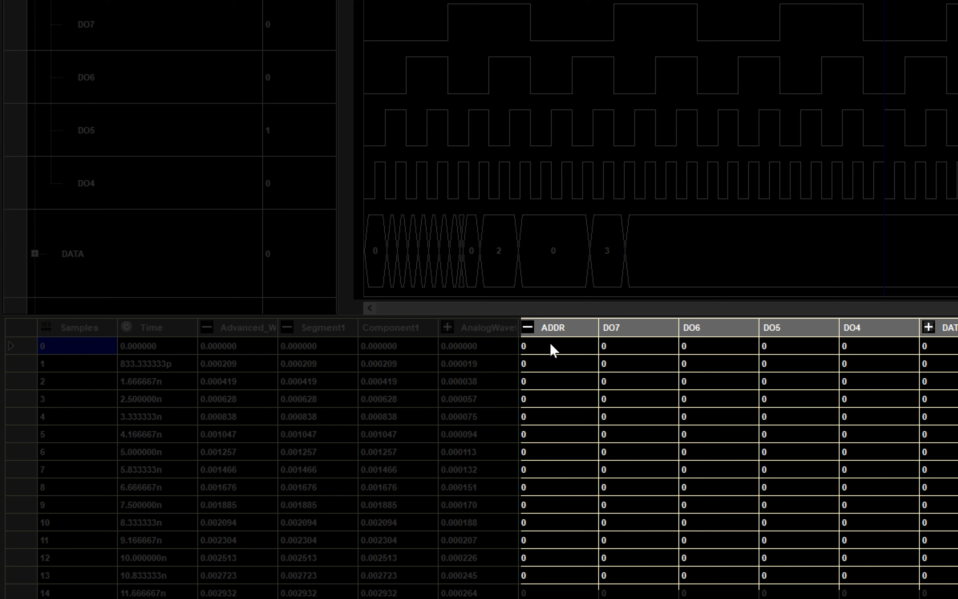
left_click(781, 402)
left_click(781, 402)
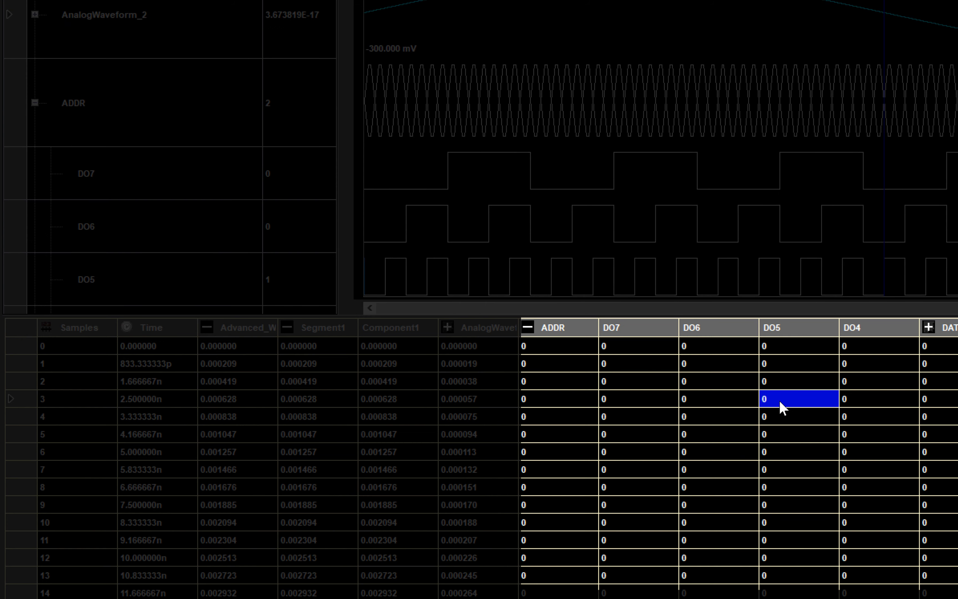
left_click(780, 403)
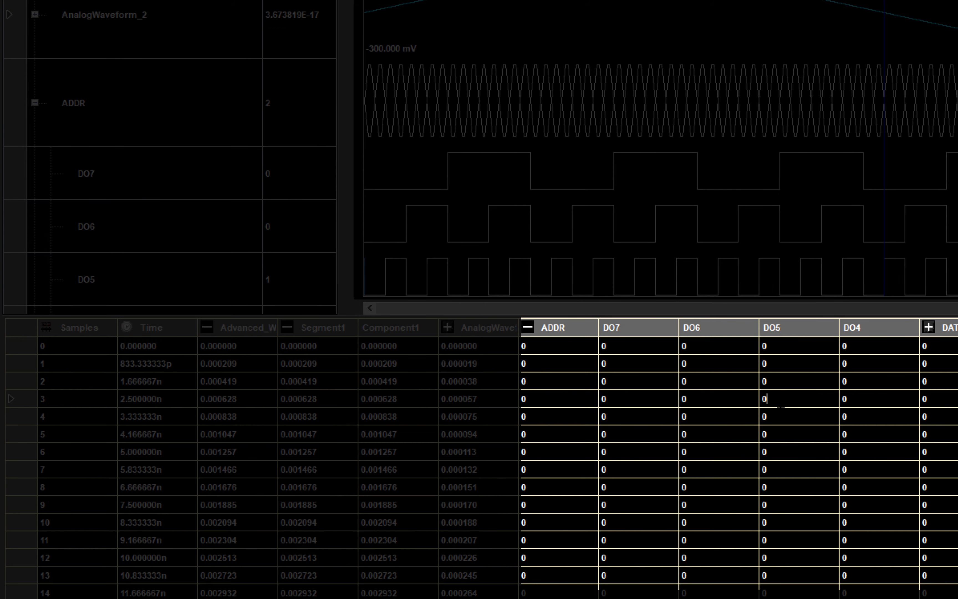
type("1")
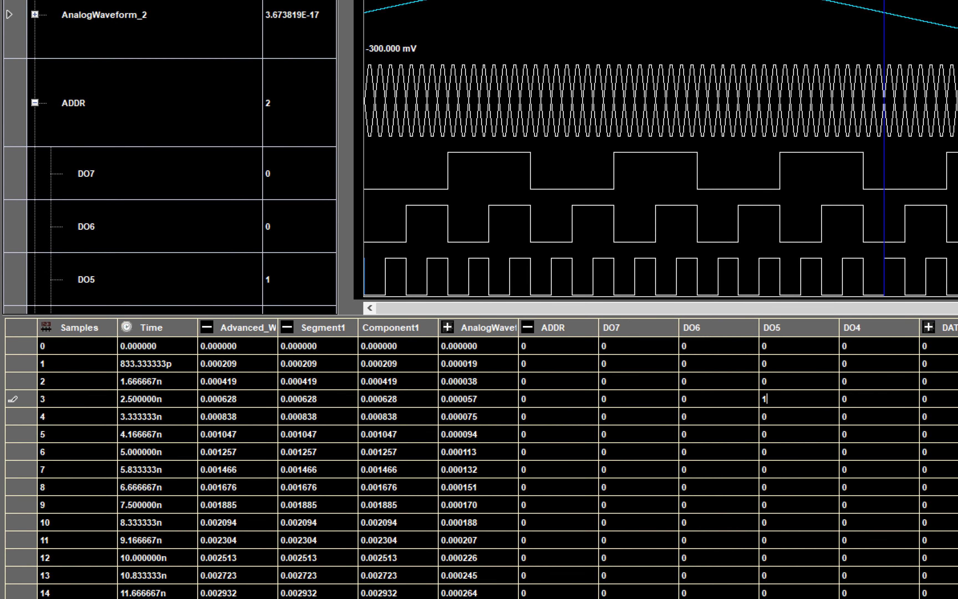
Set DO5 to 1 at samples 4, 5 and 6 in the data table.
left_click(770, 416)
left_click(771, 419)
left_click(775, 438)
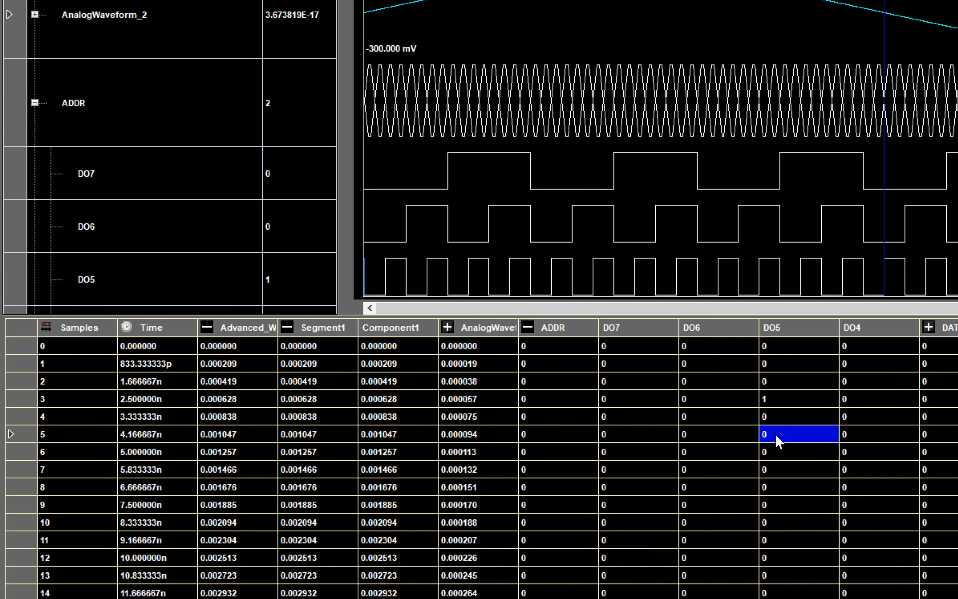
left_click(769, 419)
left_click(771, 423)
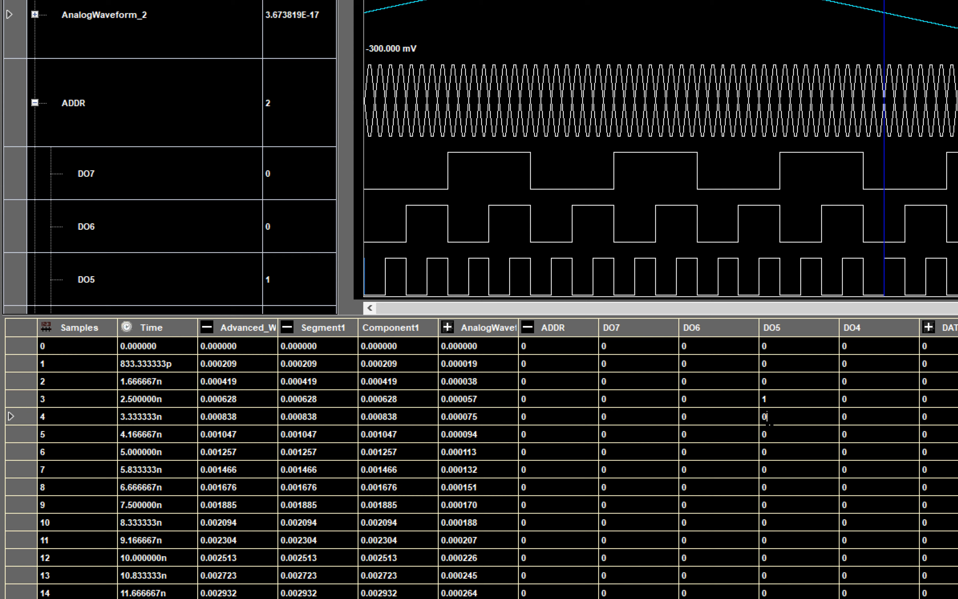
double_click(765, 419)
type("1")
left_click(766, 436)
left_click(767, 434)
type("1")
left_click(777, 456)
left_click(775, 453)
type("1")
Set DO5 to 1 at sample 7 in the data table.
left_click(772, 469)
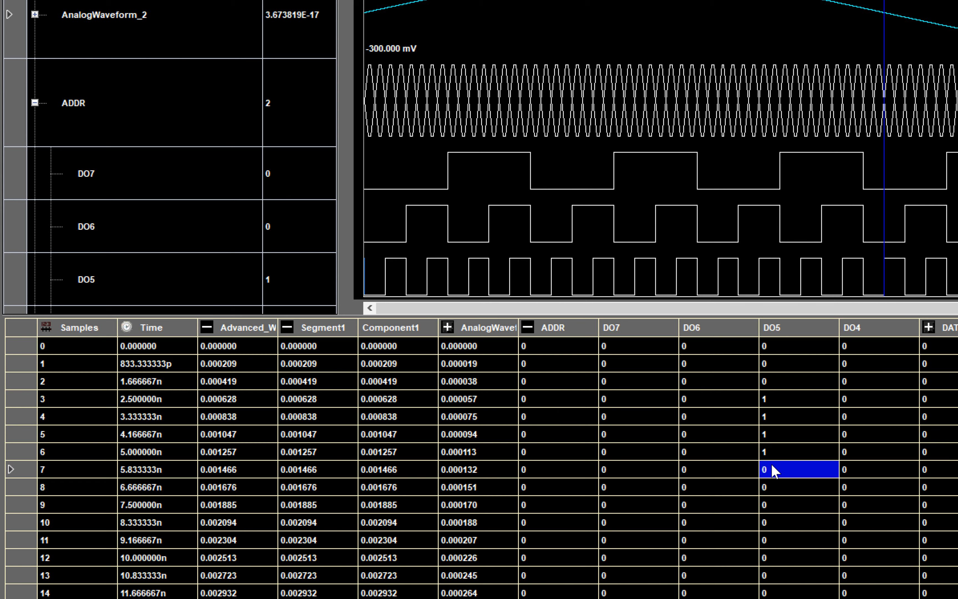
left_click(772, 468)
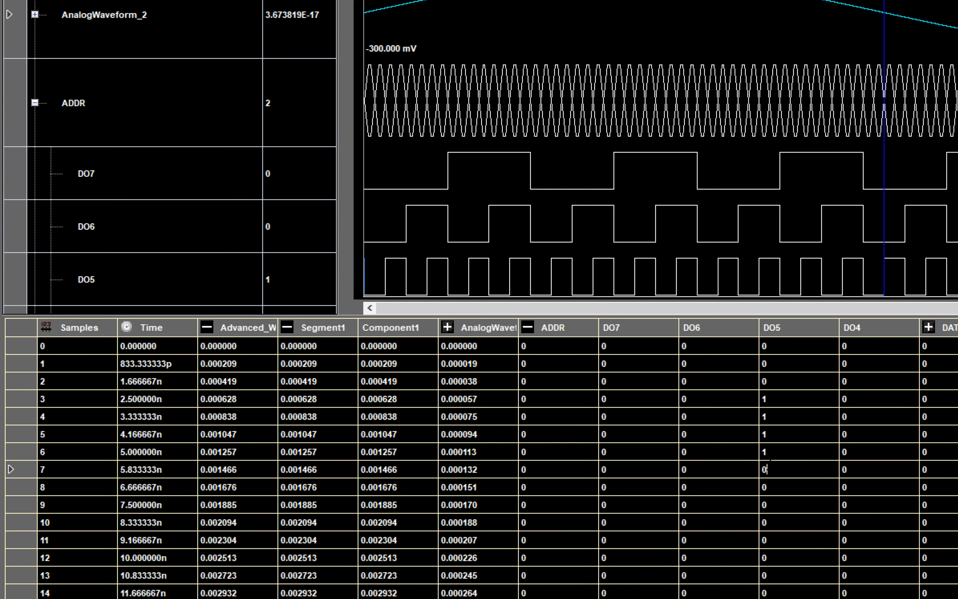
type("1")
key("Return")
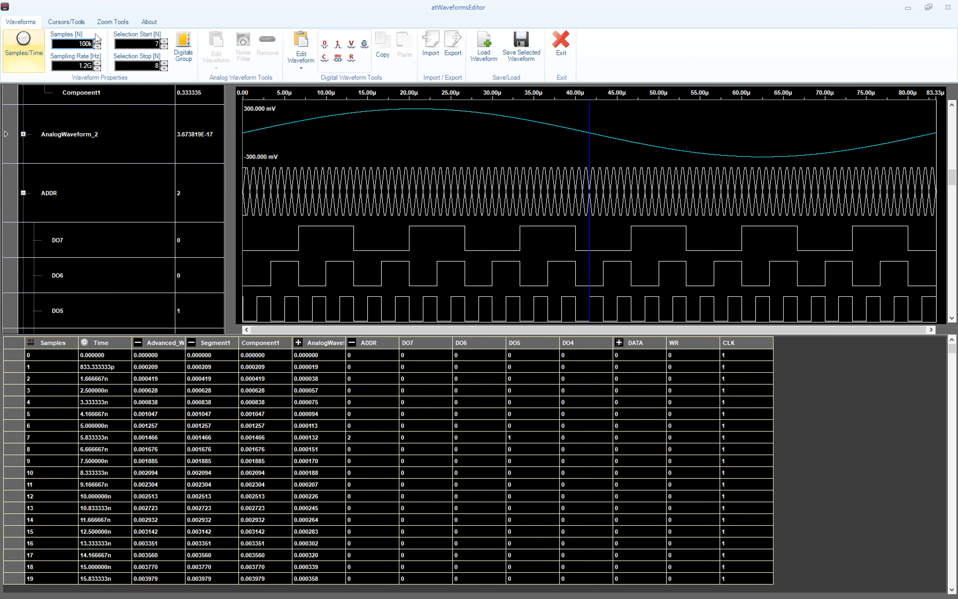
Zoom manually along the time axis into about the first 2.4 µs to inspect the DO5 edit.
left_click(112, 21)
left_click(31, 68)
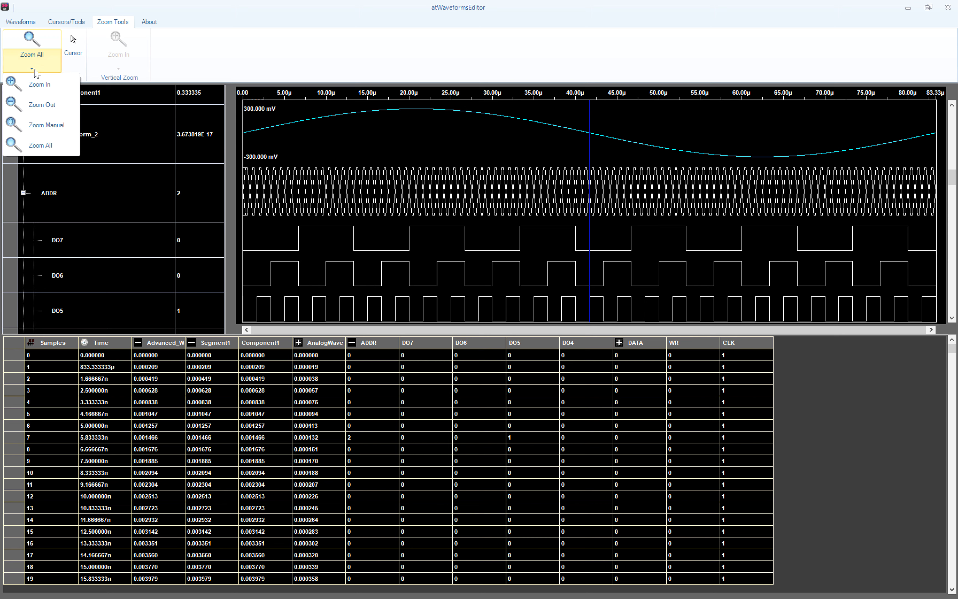
left_click(48, 125)
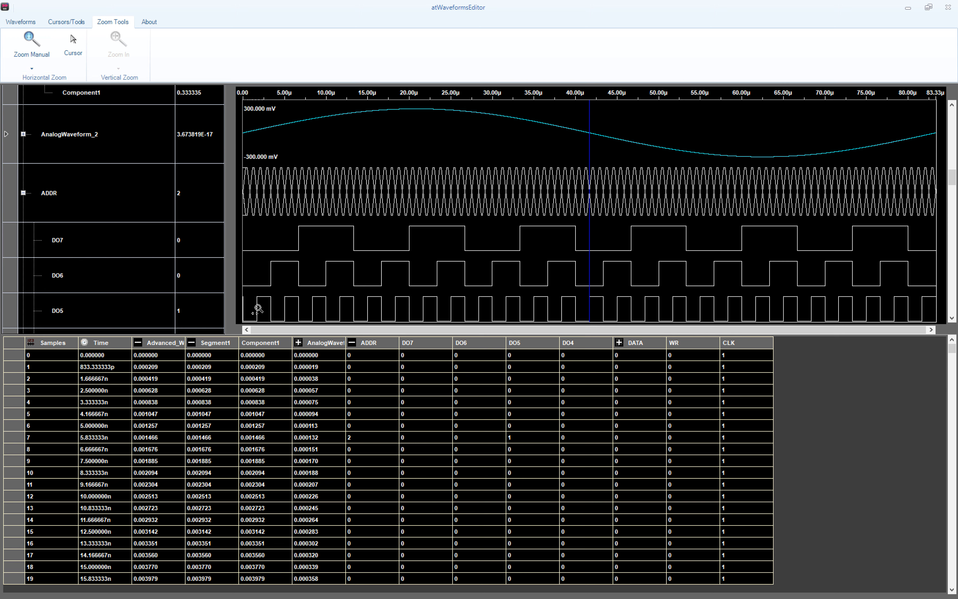
left_click_drag(264, 308, 239, 309)
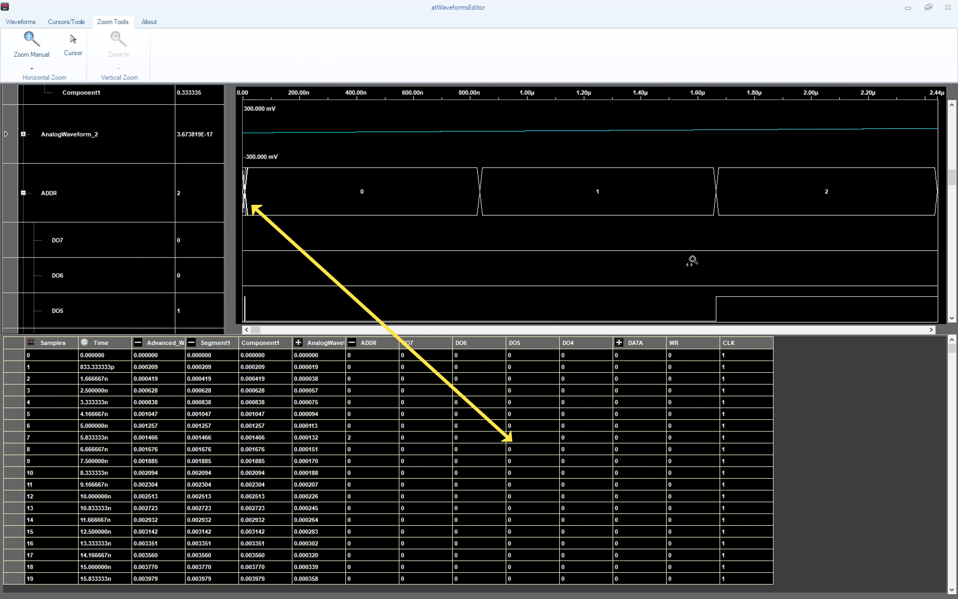
Zoom out along the time axis to about the first 18 µs, with Advanced_Waveform in view.
left_click_drag(953, 184, 953, 119)
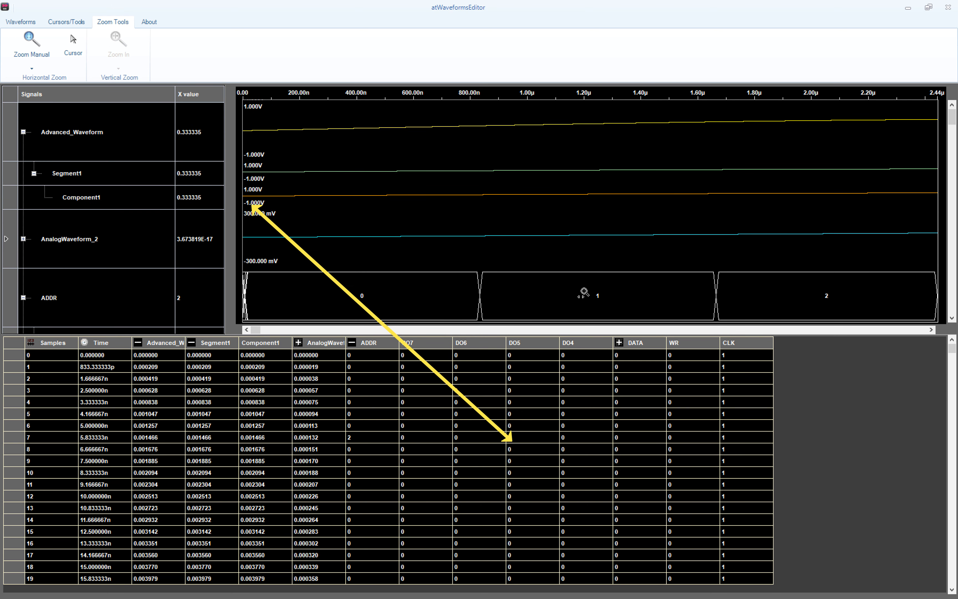
left_click(32, 68)
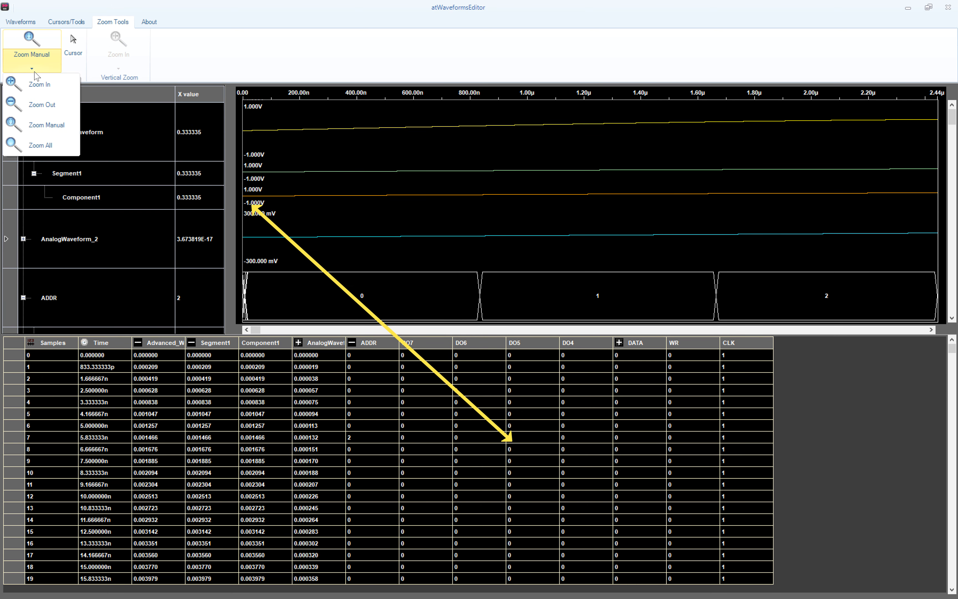
left_click(42, 104)
left_click(33, 46)
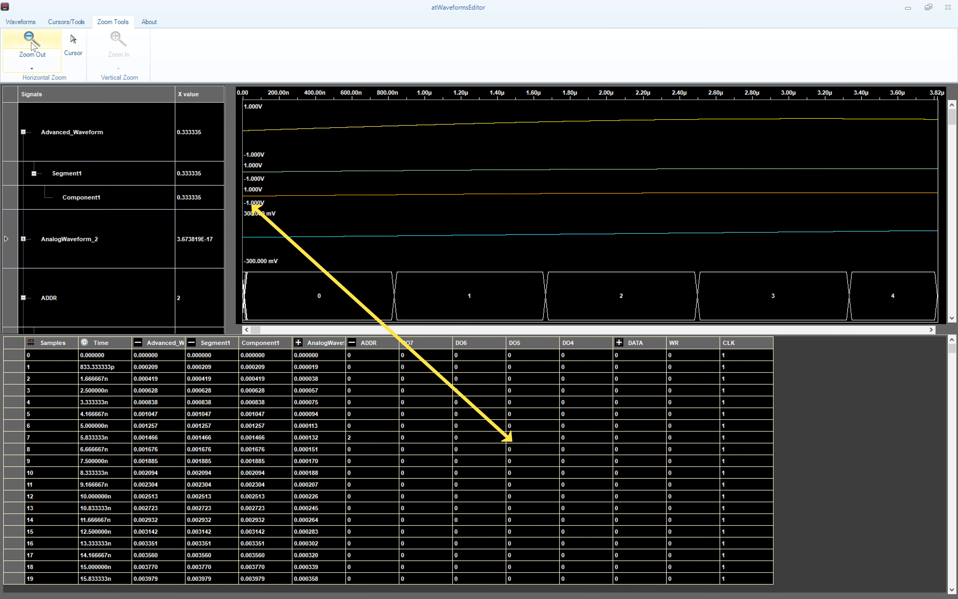
left_click(33, 46)
left_click(33, 46)
left_click(34, 46)
left_click(34, 46)
left_click(34, 46)
left_click(34, 46)
left_click(33, 46)
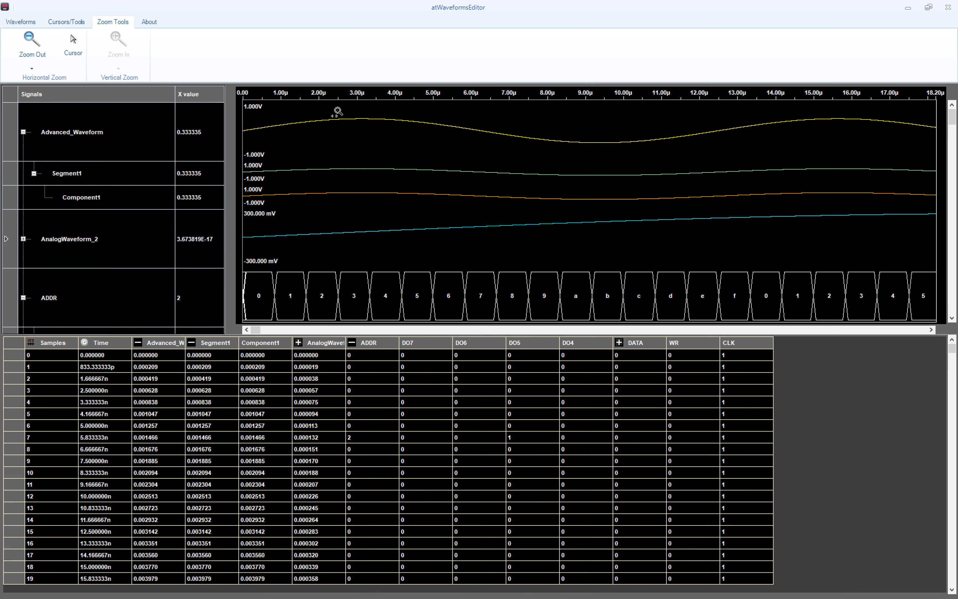
Select Advanced_Waveform from about 2.7 to 3.6 µs and set its value at sample 3,268 to 2.
left_click(73, 42)
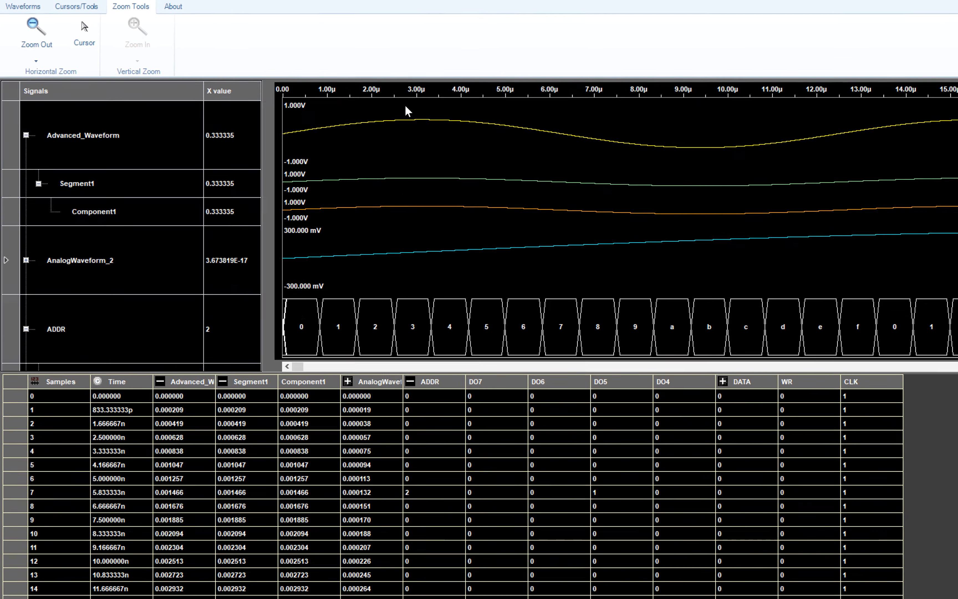
left_click_drag(405, 106, 440, 146)
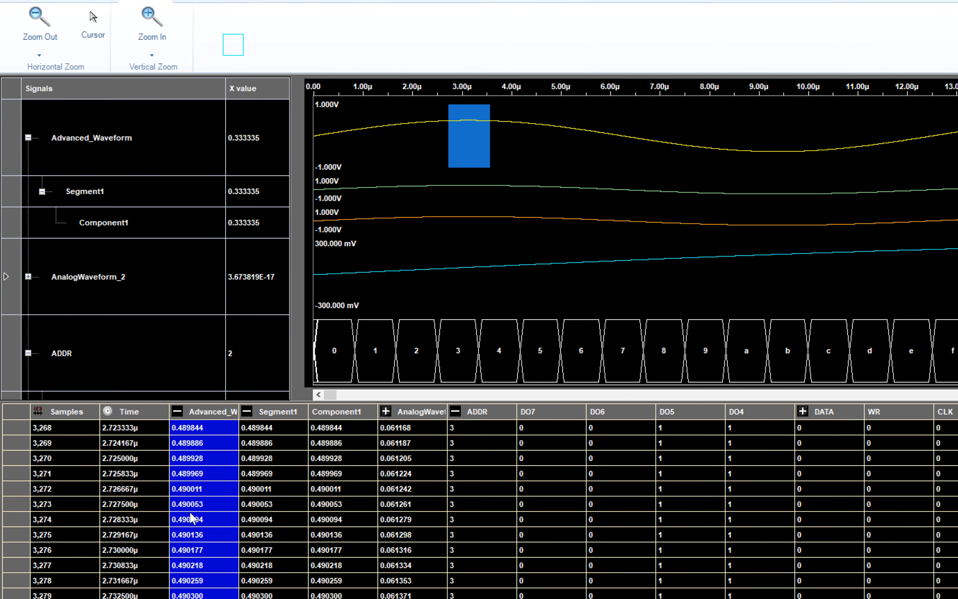
left_click(200, 430)
left_click(200, 430)
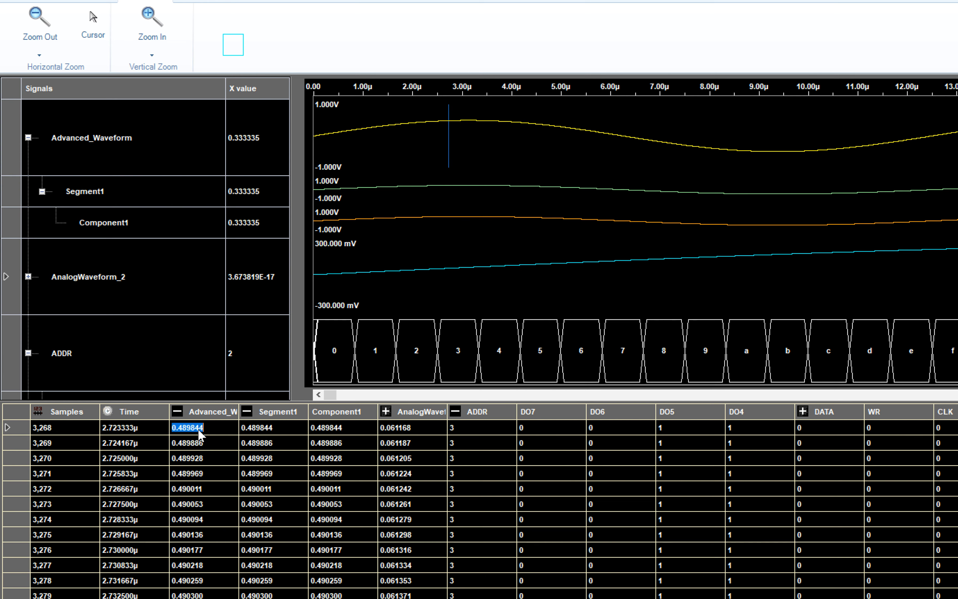
type("2")
key("Return")
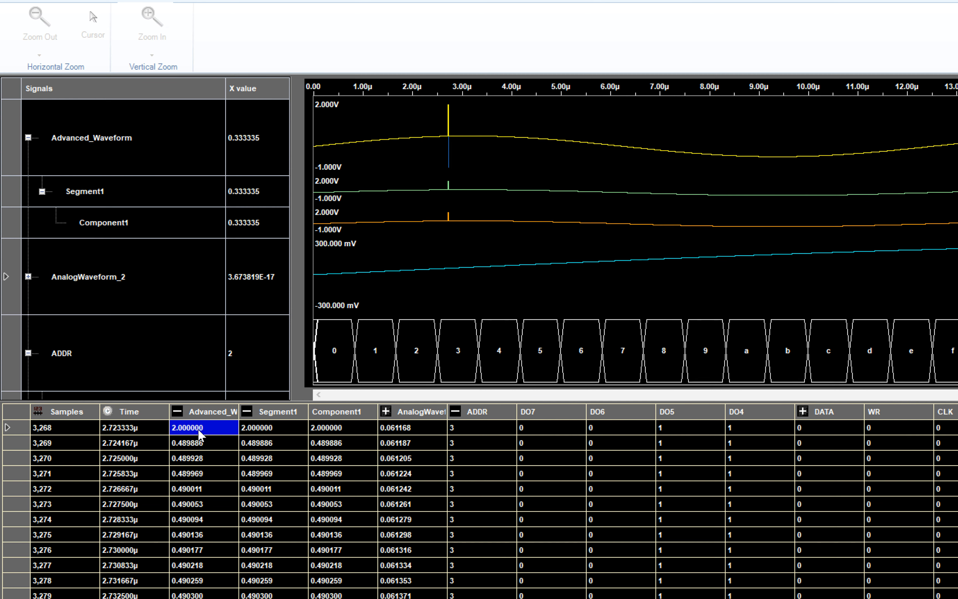
Set Advanced_Waveform to 2 at samples 3,269, 3,270 and 3,271 in the data table.
left_click(202, 445)
left_click(202, 447)
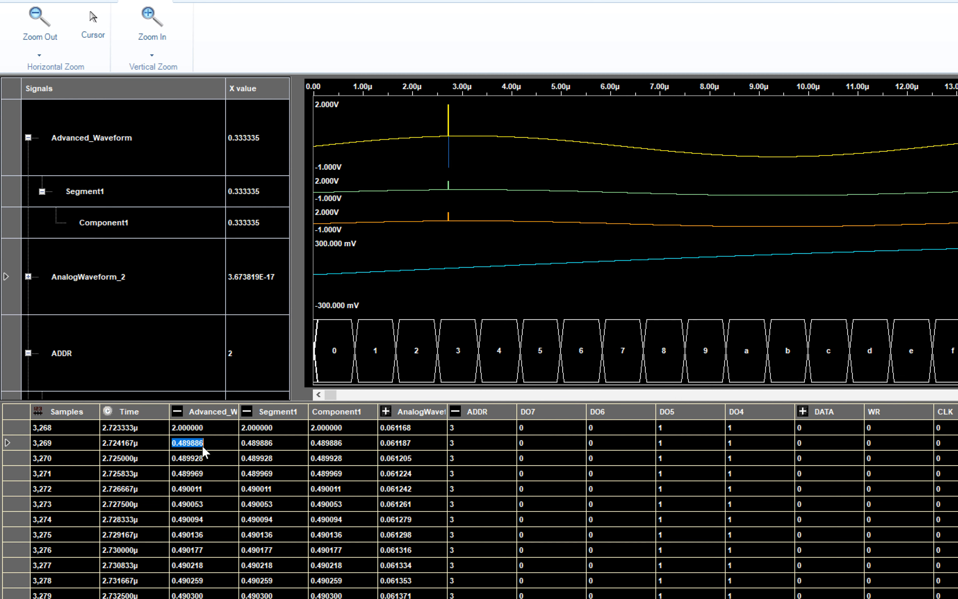
key("Return")
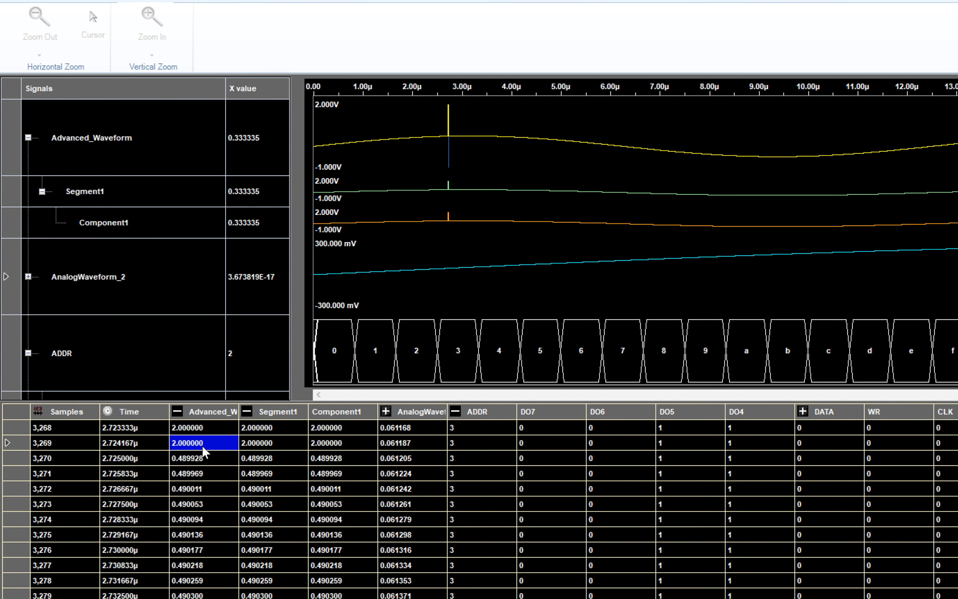
left_click(199, 460)
left_click(198, 460)
type("2")
key("Return")
left_click(197, 474)
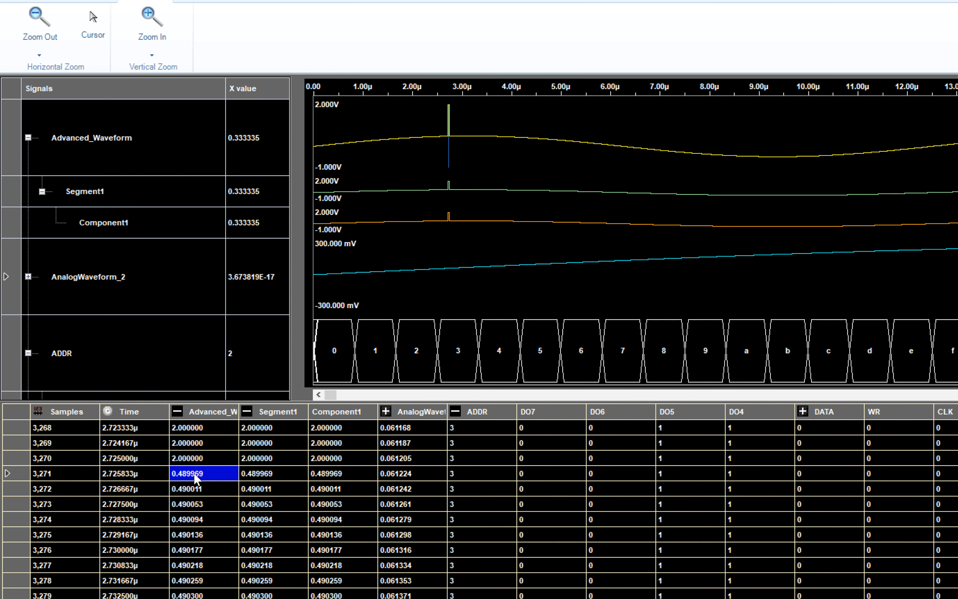
left_click(195, 474)
left_click_drag(207, 473, 145, 472)
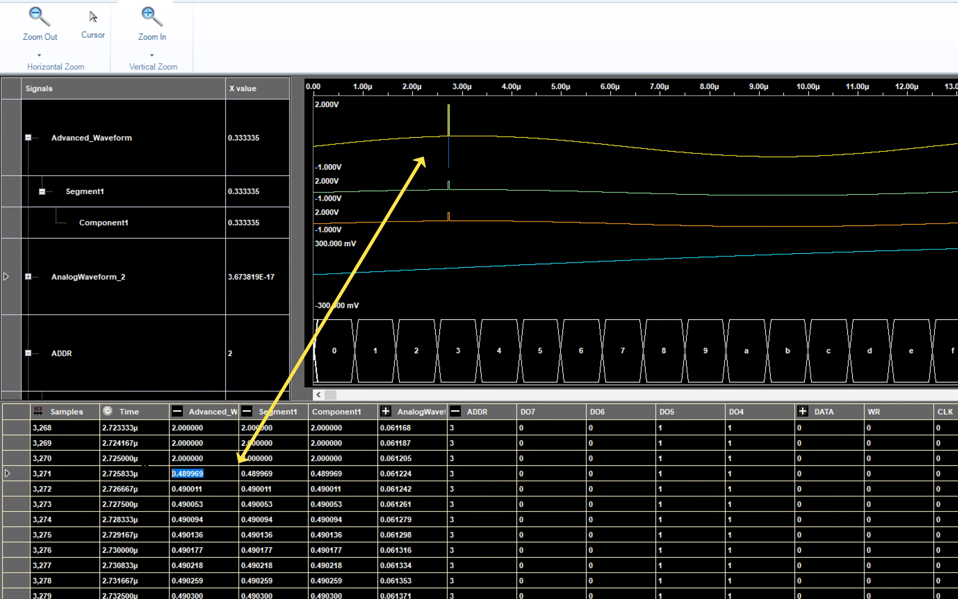
type("2")
key("Return")
Set Advanced_Waveform to -2 at samples 3,276, 3,277 and 3,278 in the data table.
left_click(188, 549)
left_click(189, 549)
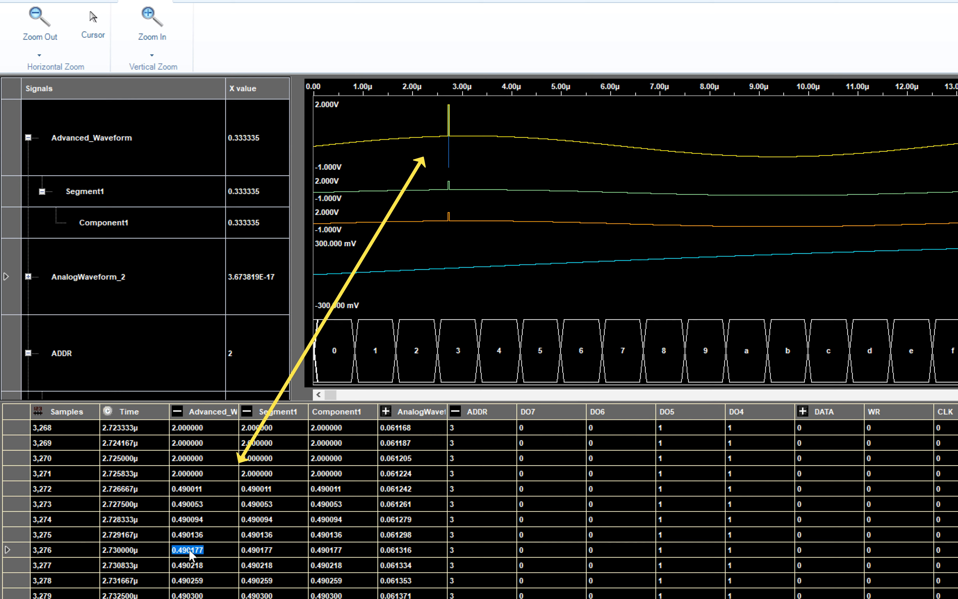
type("-2")
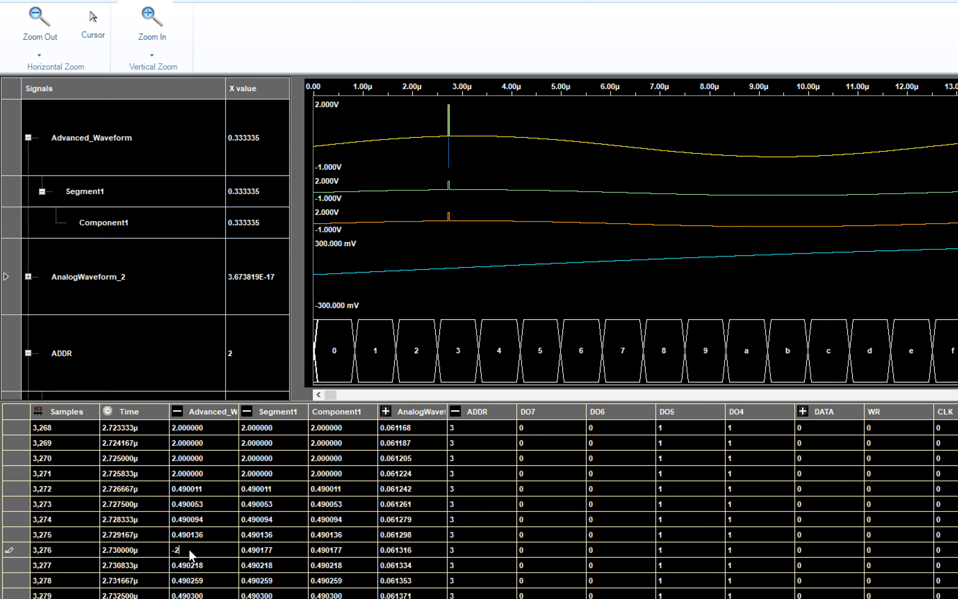
key("Return")
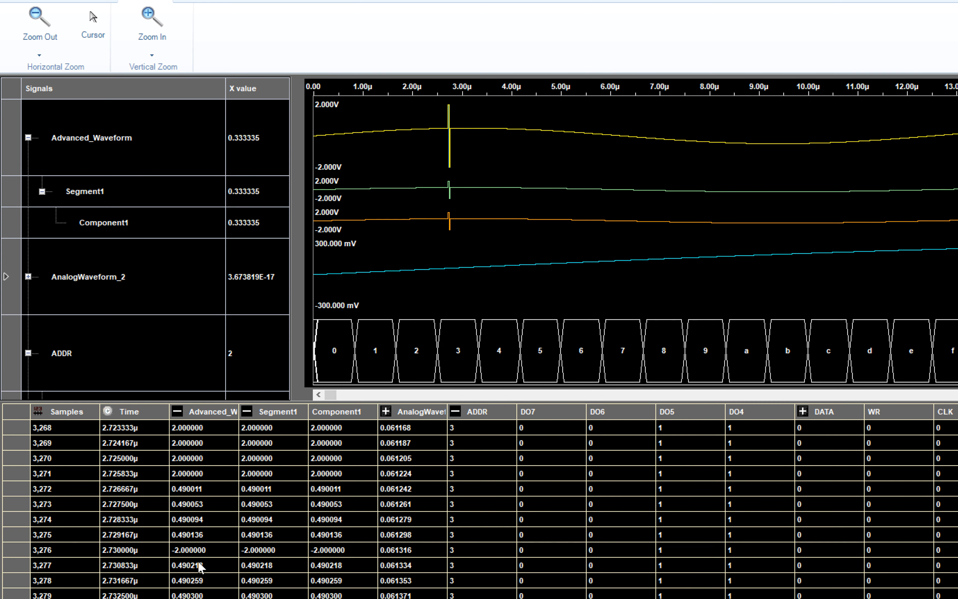
left_click(198, 562)
left_click(198, 562)
key("Return")
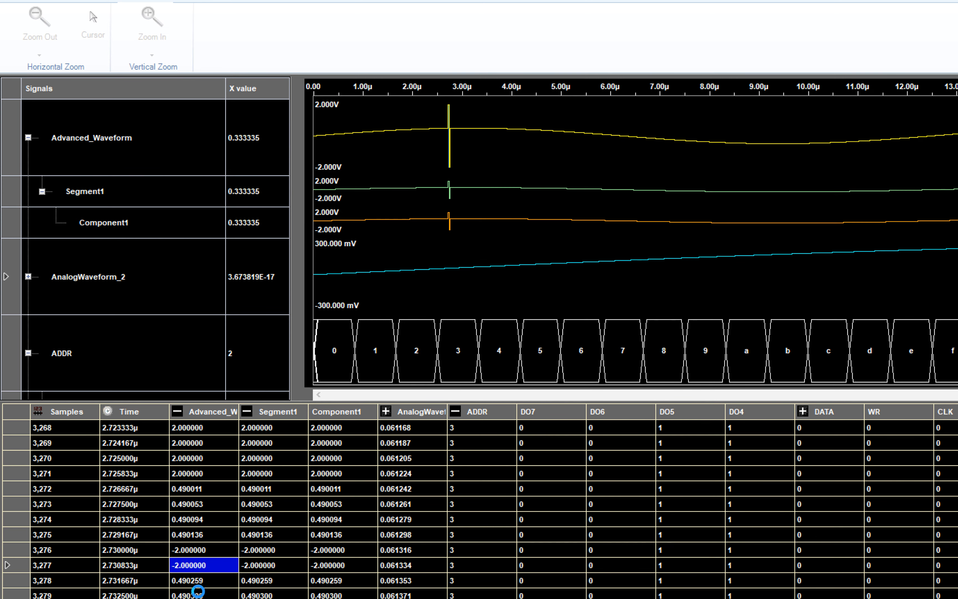
left_click(198, 584)
left_click(197, 583)
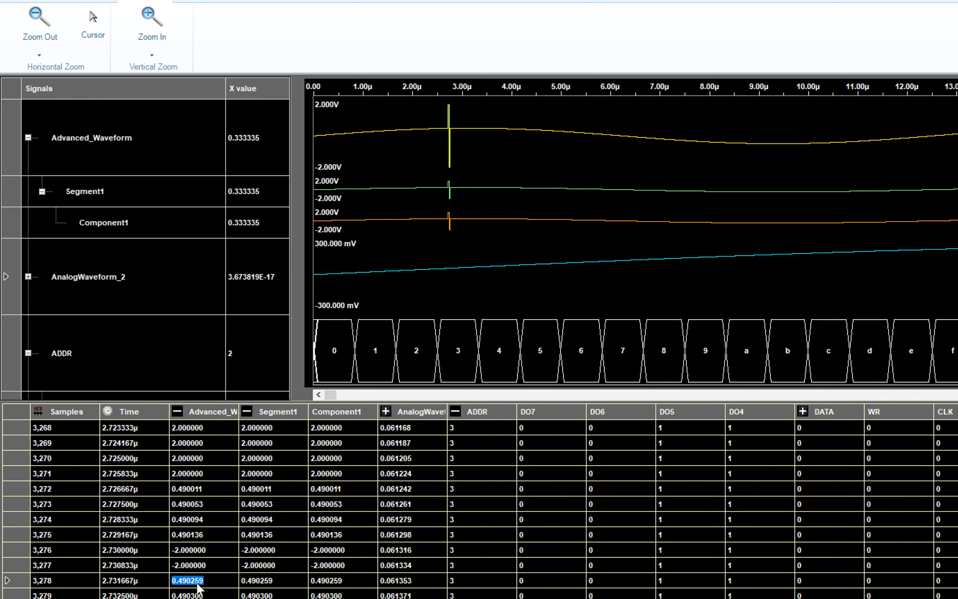
type("-2")
key("Return")
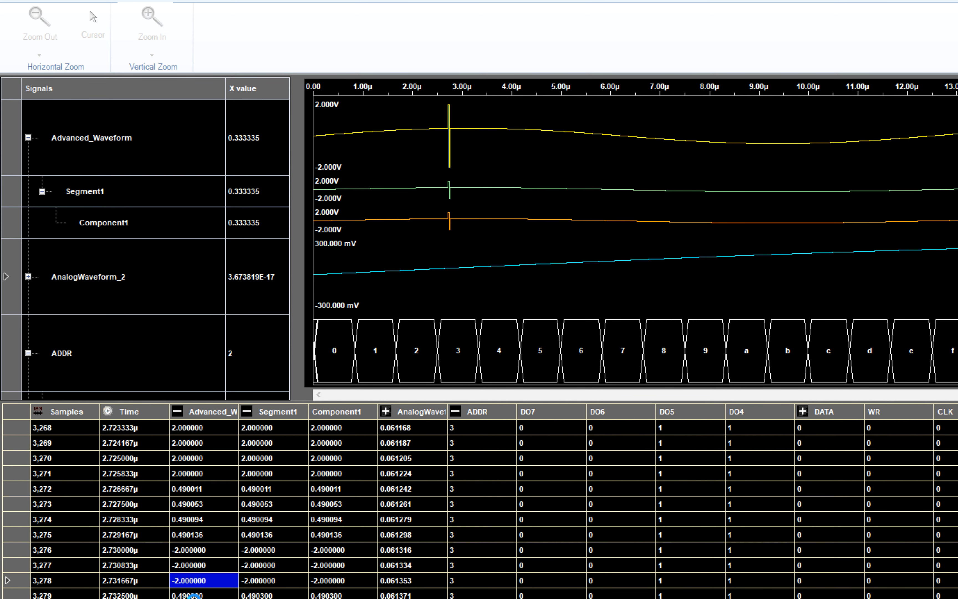
Set Advanced_Waveform to 2 at sample 3,279 in the data table.
left_click(194, 596)
left_click(194, 595)
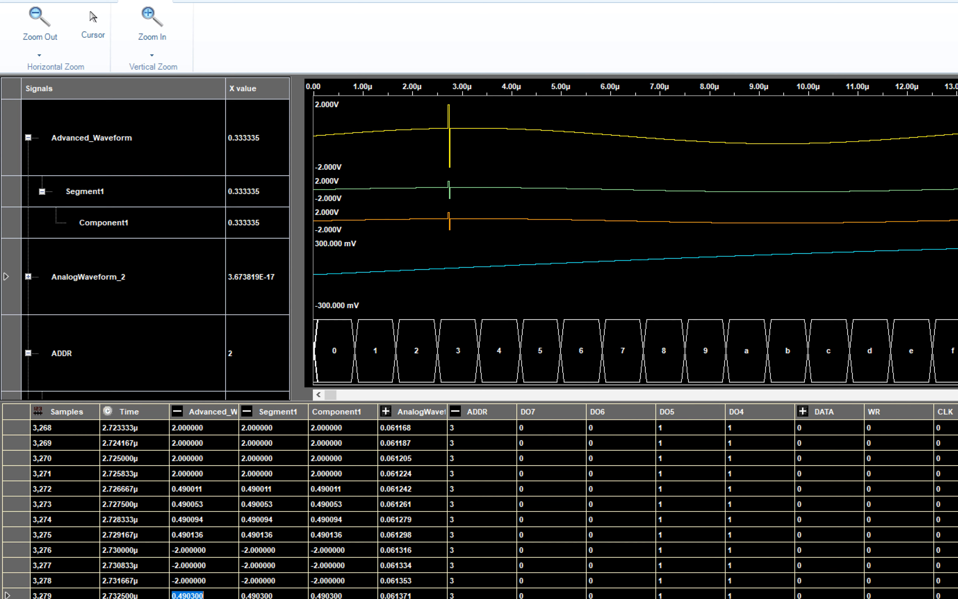
type("2")
key("Return")
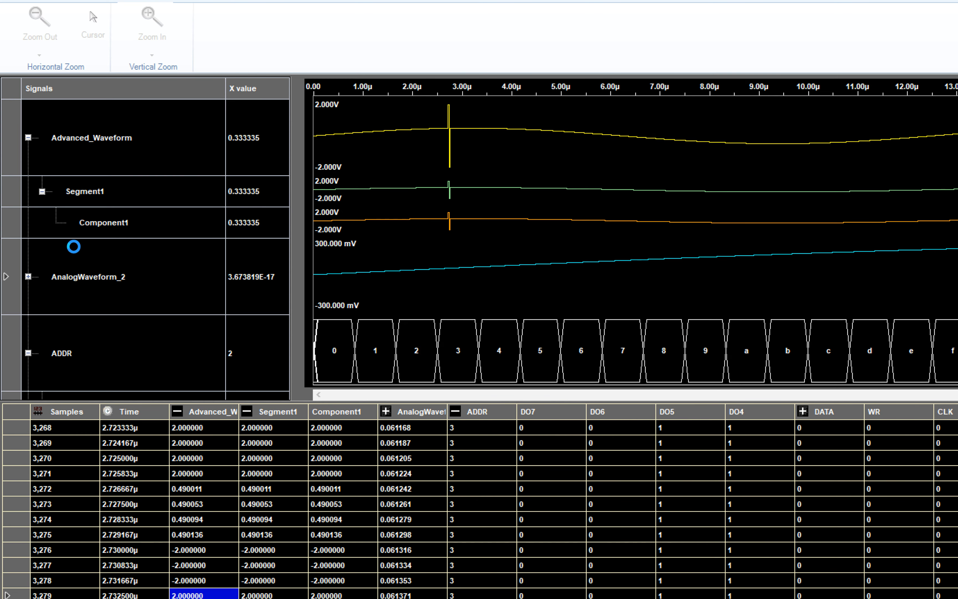
Zoom manually along the time axis into about 2.68 to 2.76 µs to inspect the edited Advanced_Waveform samples.
left_click(43, 55)
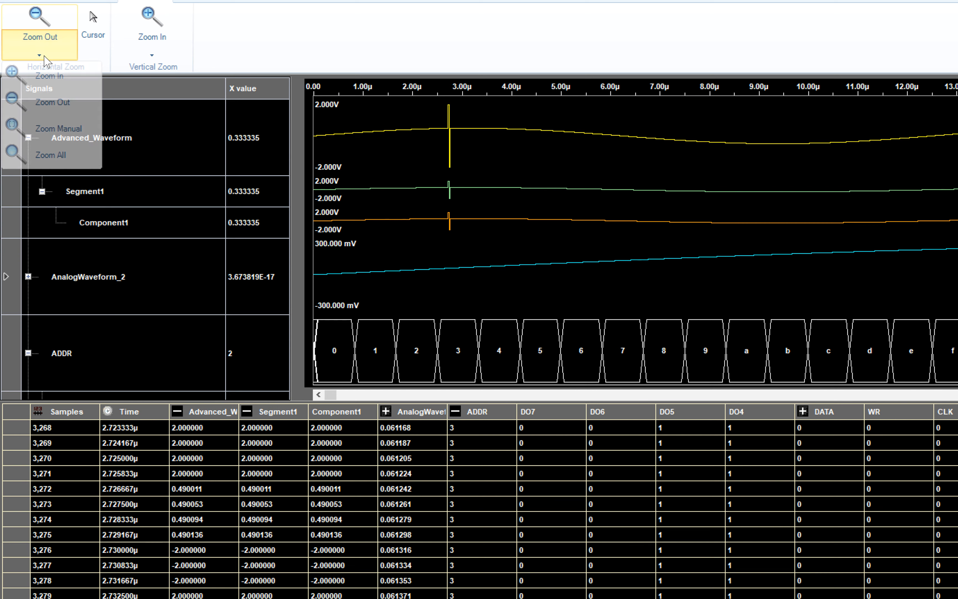
left_click(59, 127)
left_click_drag(430, 134, 478, 146)
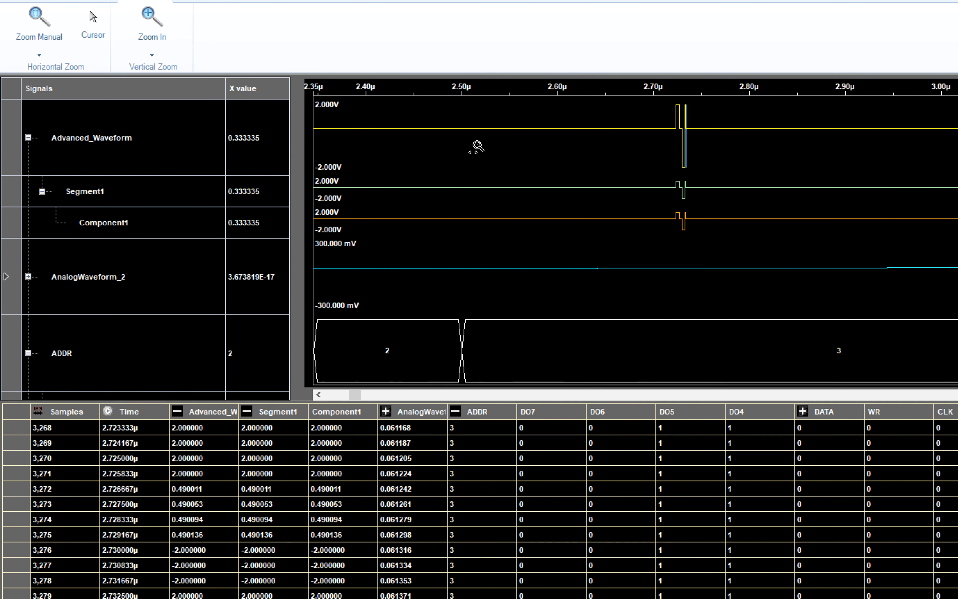
left_click_drag(638, 147, 746, 171)
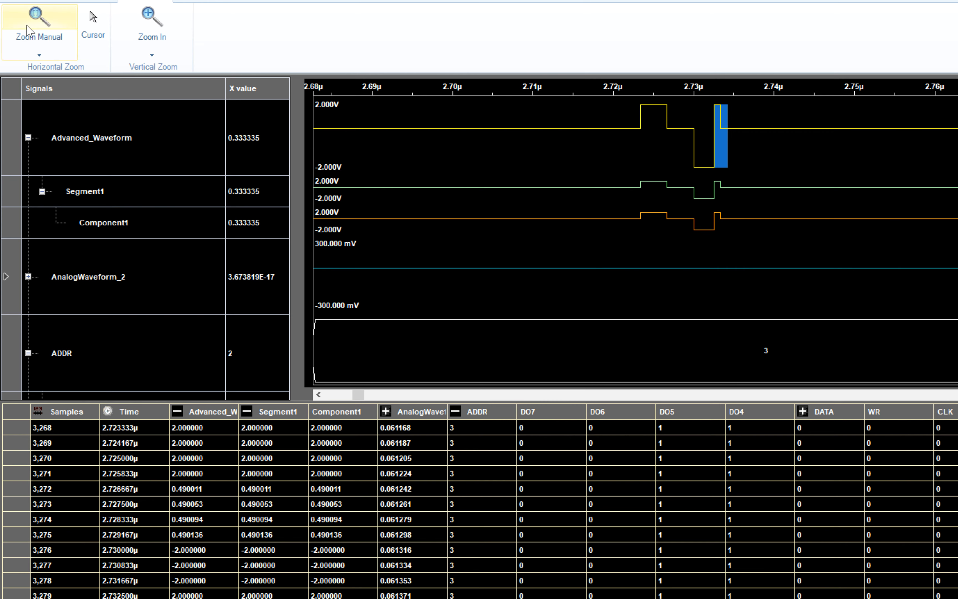
Zoom out along the time axis to about the first 60 µs and collapse the Advanced_Waveform signal.
left_click(43, 54)
left_click(59, 102)
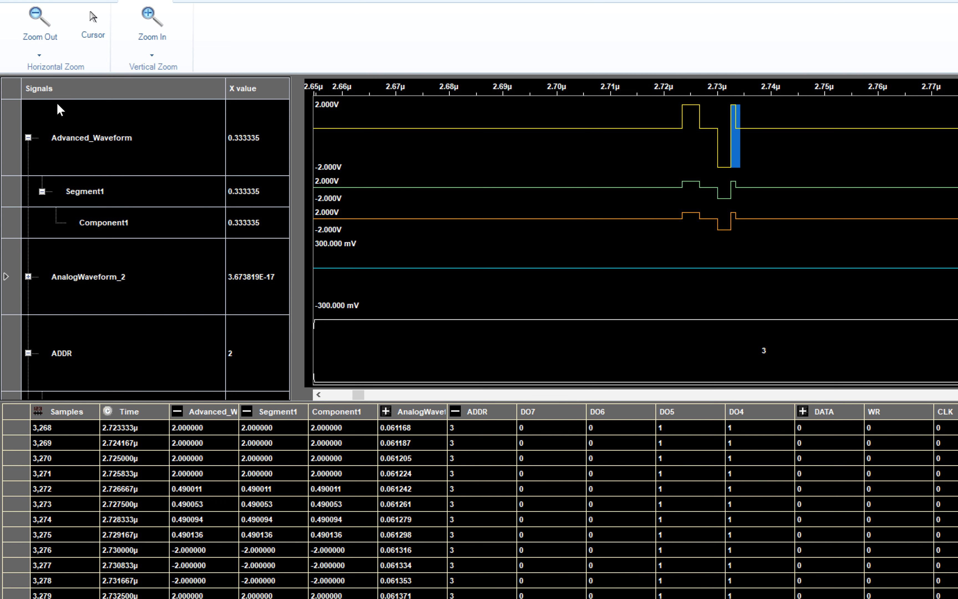
left_click(39, 22)
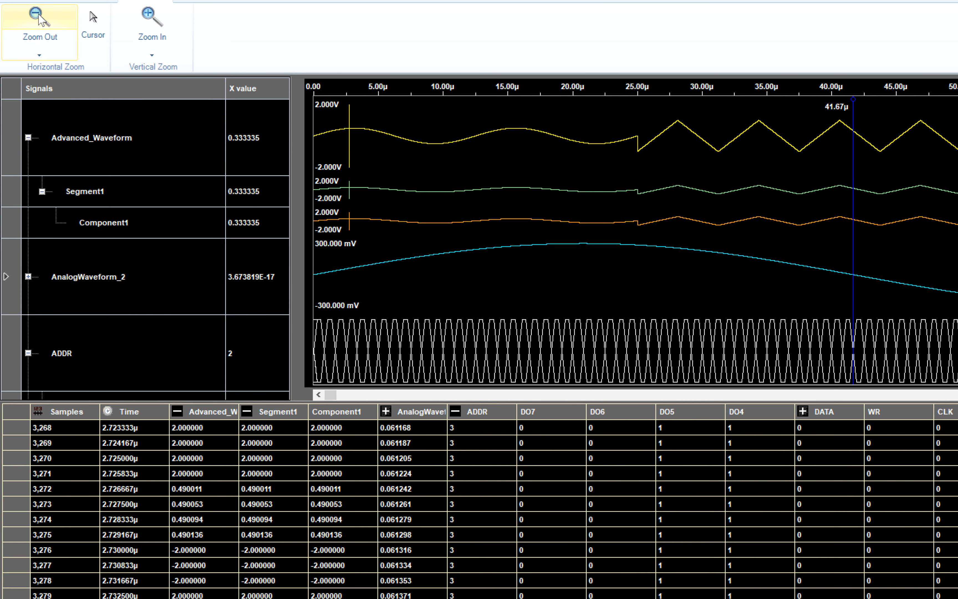
left_click(40, 22)
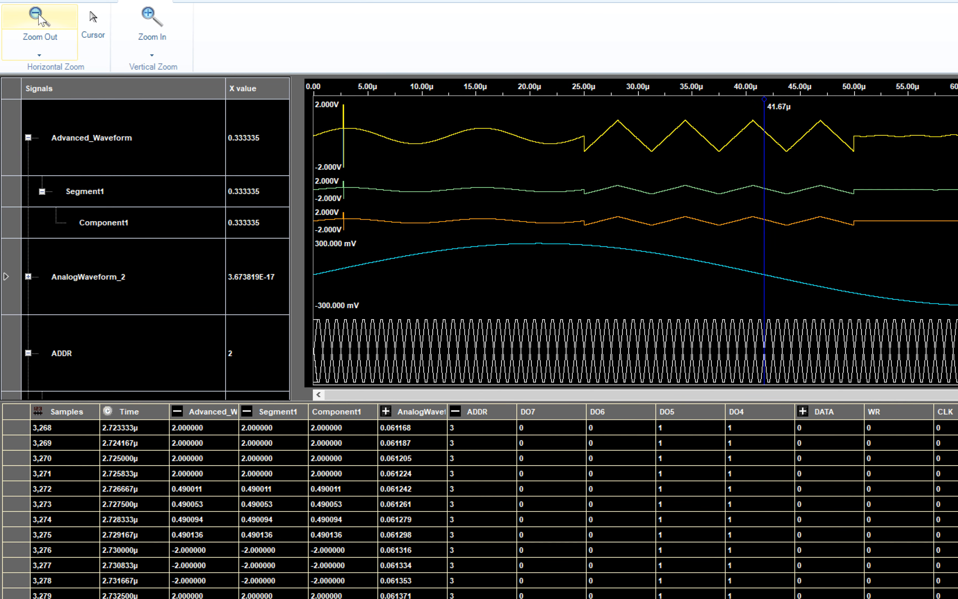
left_click(39, 0)
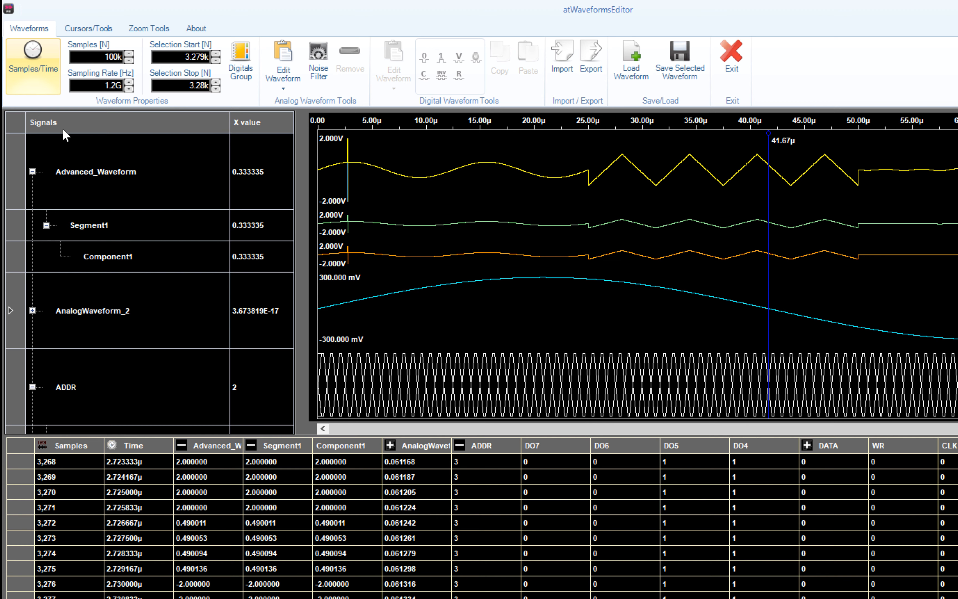
left_click(32, 172)
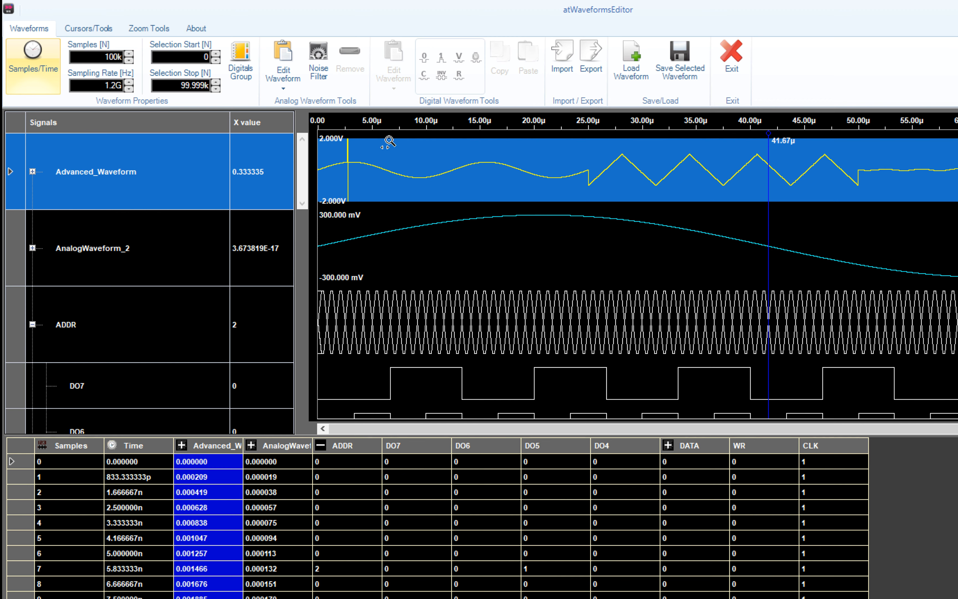
Select AnalogWaveform_2 from about 27.4 to 35.8 µs with the cursor and open that section for analog waveform editing.
left_click(152, 29)
left_click(104, 70)
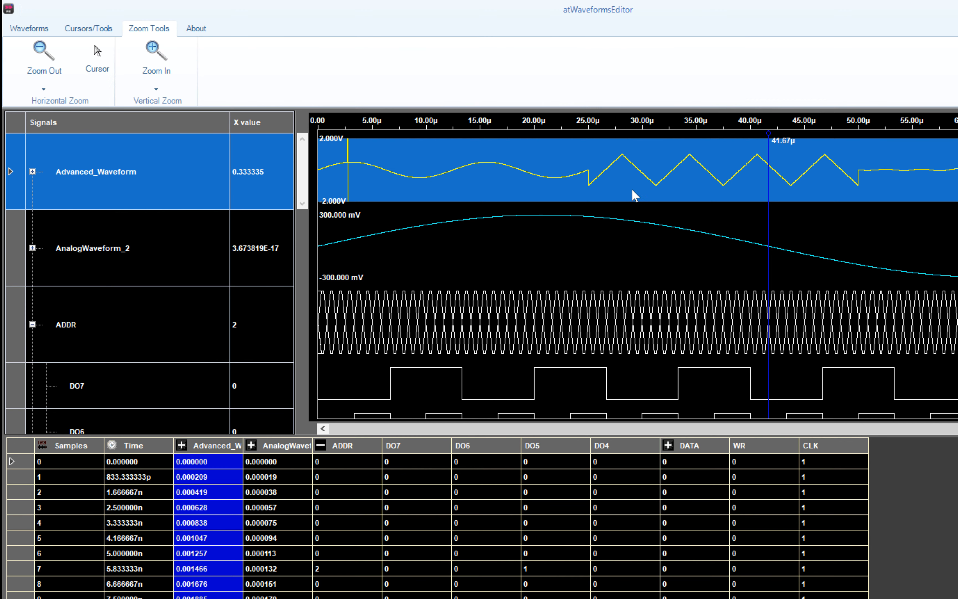
left_click_drag(614, 219, 706, 230)
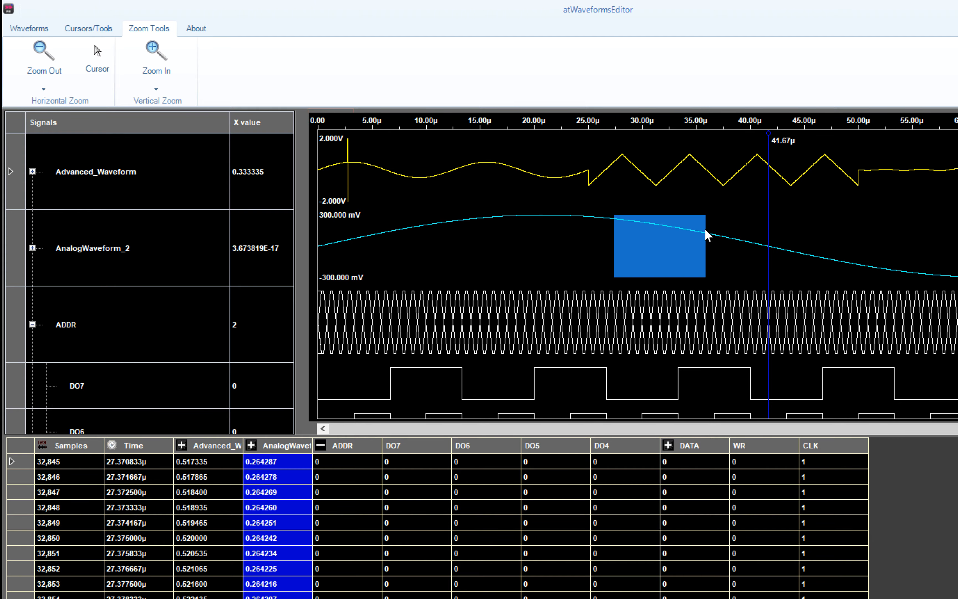
left_click(28, 28)
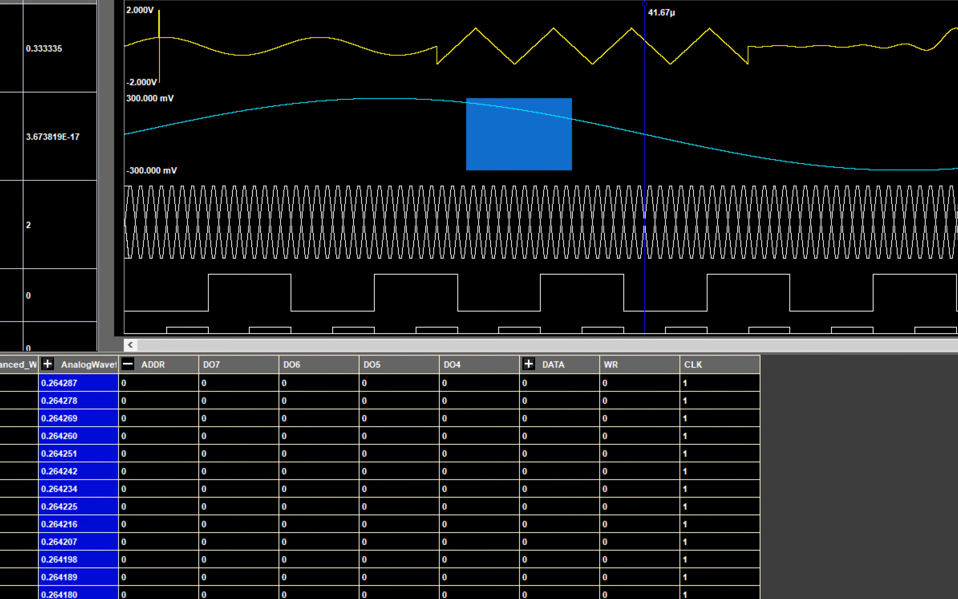
left_click(268, 46)
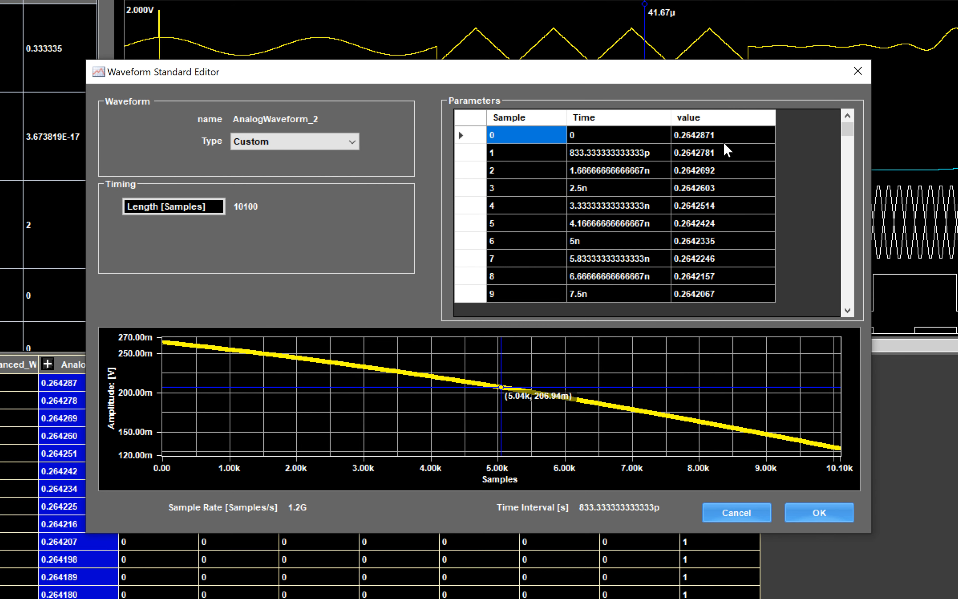
Set the values of samples 0, 1 and 2 to 3 in the custom AnalogWaveform_2 section.
left_click(723, 139)
left_click(722, 139)
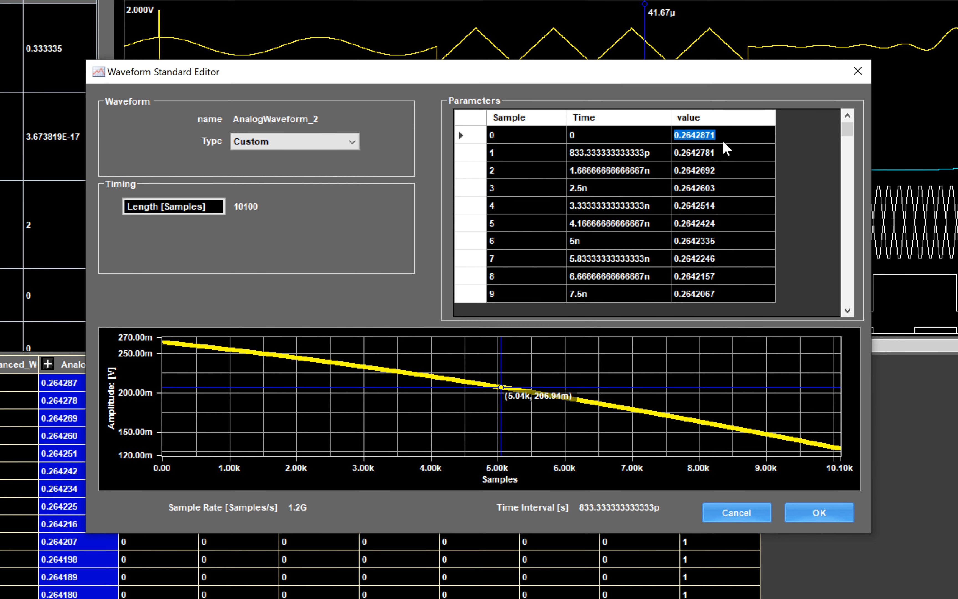
type("3")
key("Return")
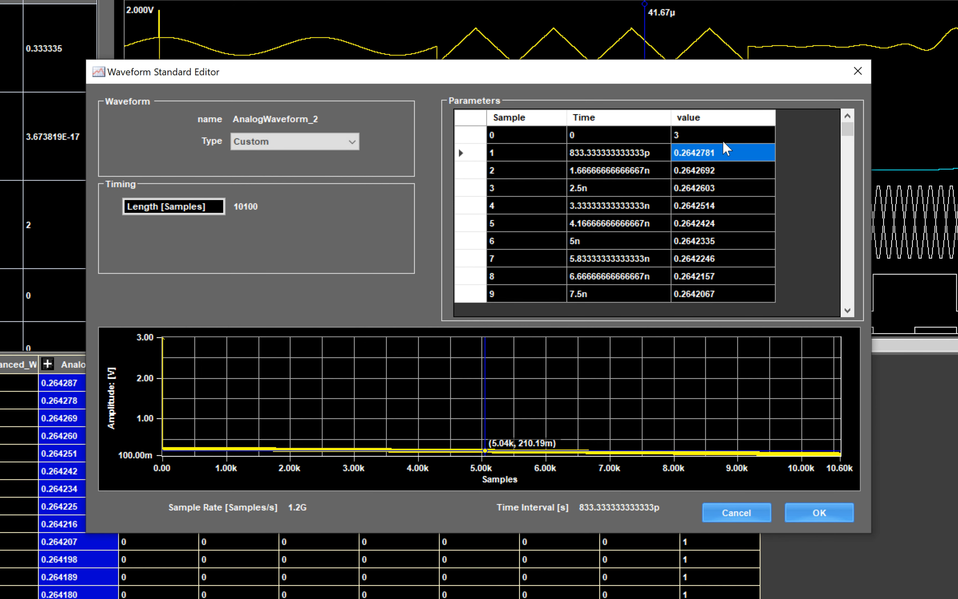
left_click(724, 148)
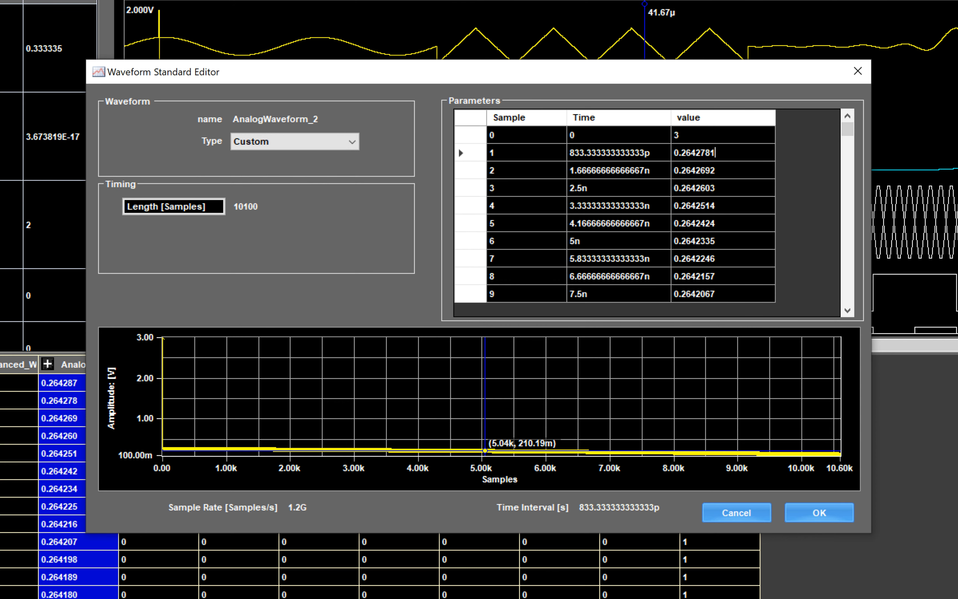
type("3")
key("Return")
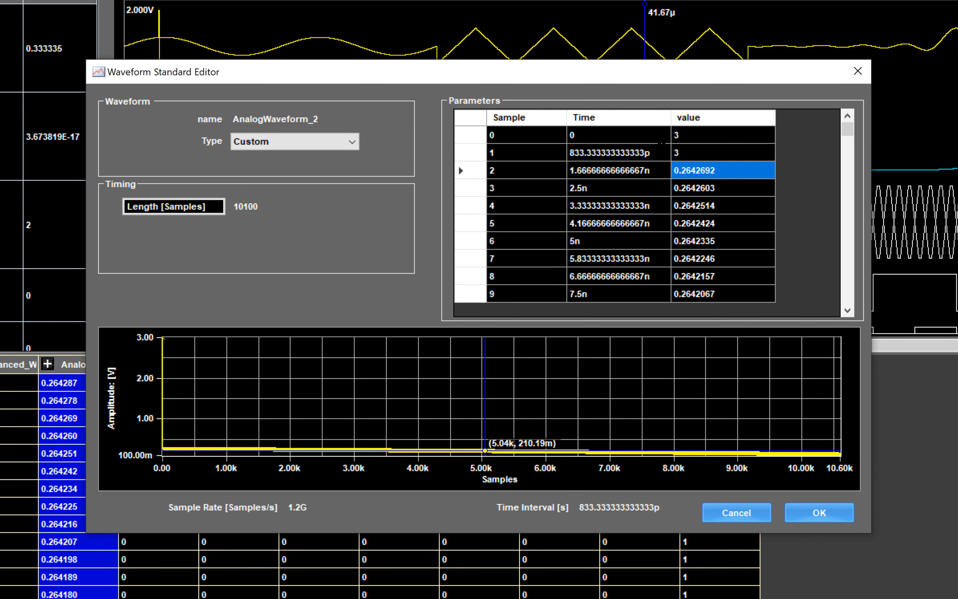
left_click(720, 177)
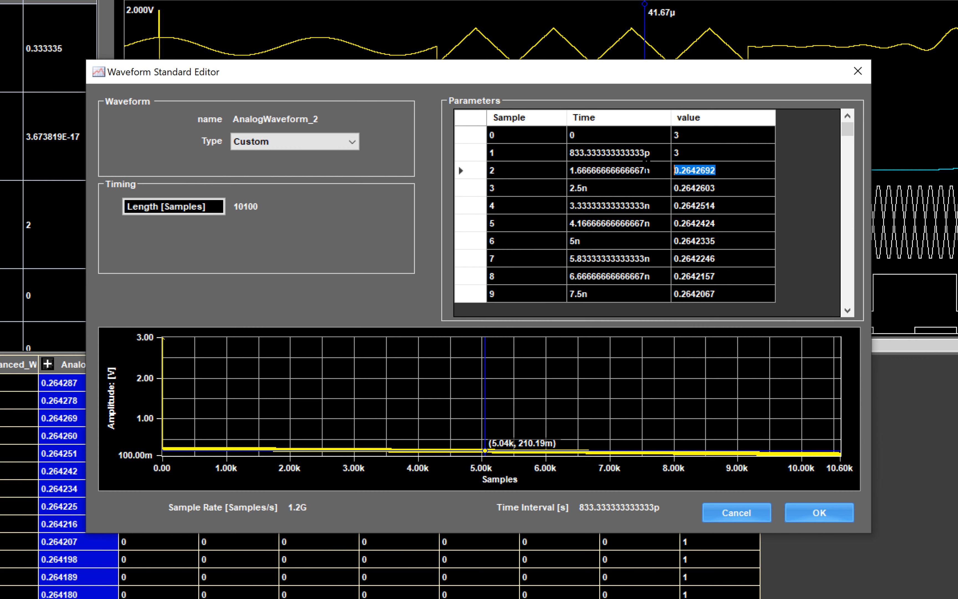
type("3")
key("Return")
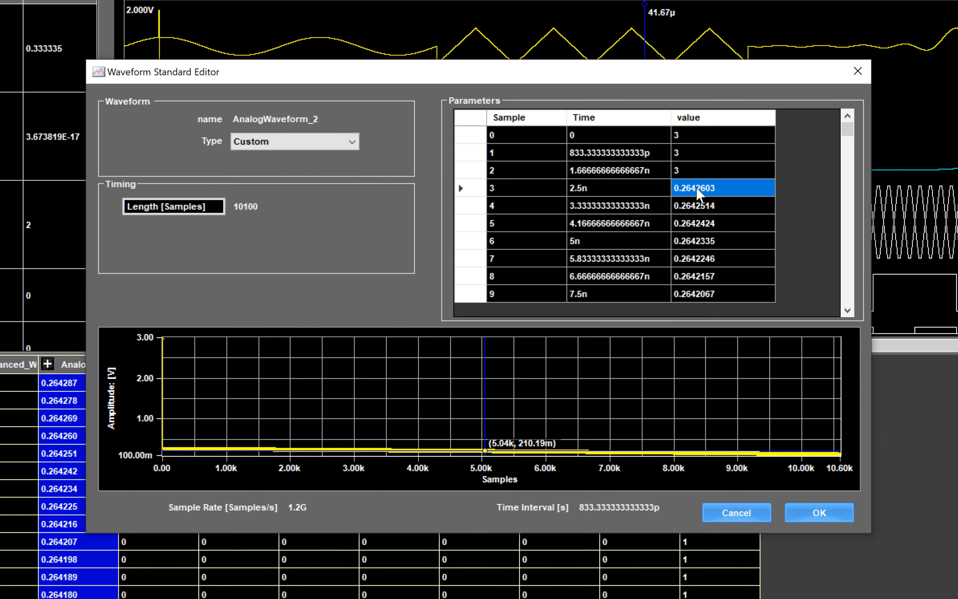
Set the values of samples 3, 4, 5 and 6 to 3 in the custom AnalogWaveform_2 section.
left_click(697, 188)
type("3")
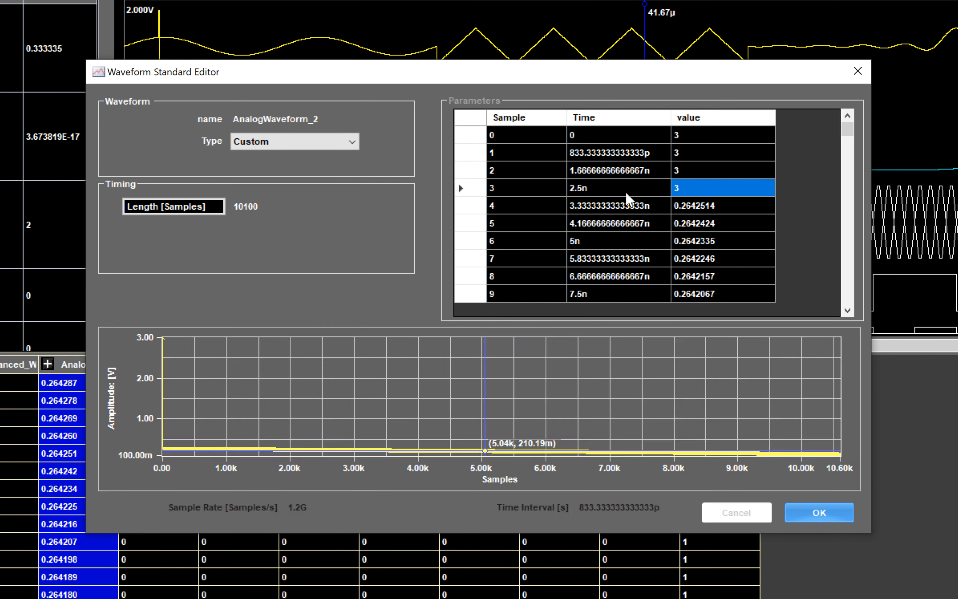
key("Return")
left_click(682, 210)
left_click_drag(720, 212, 618, 212)
type("3")
key("Return")
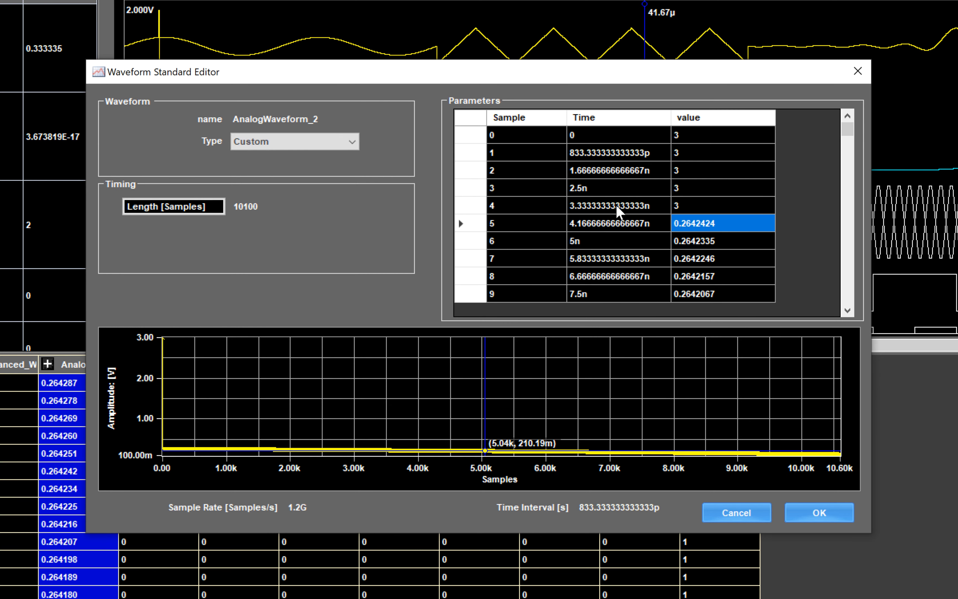
left_click(686, 230)
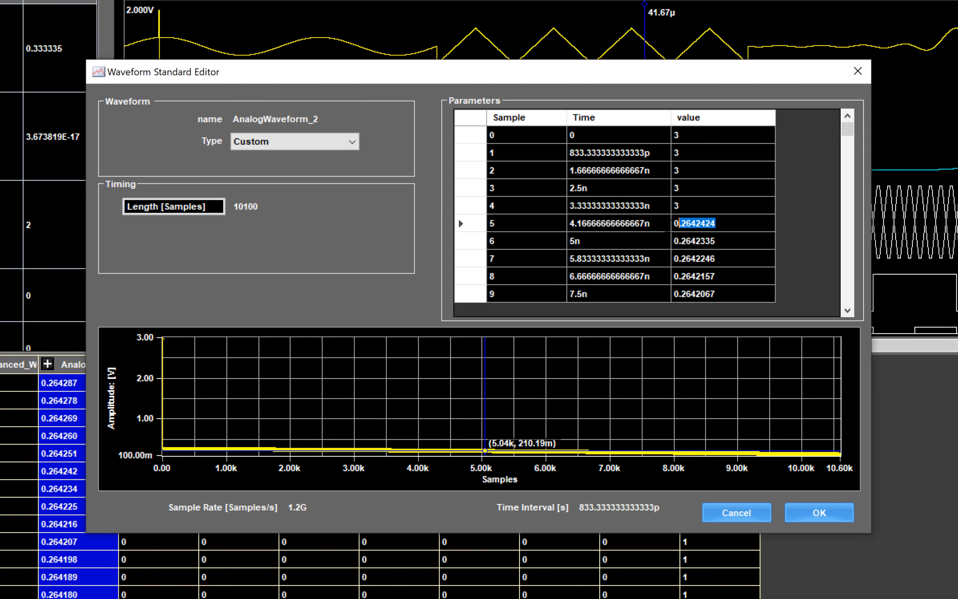
type("3")
key("Return")
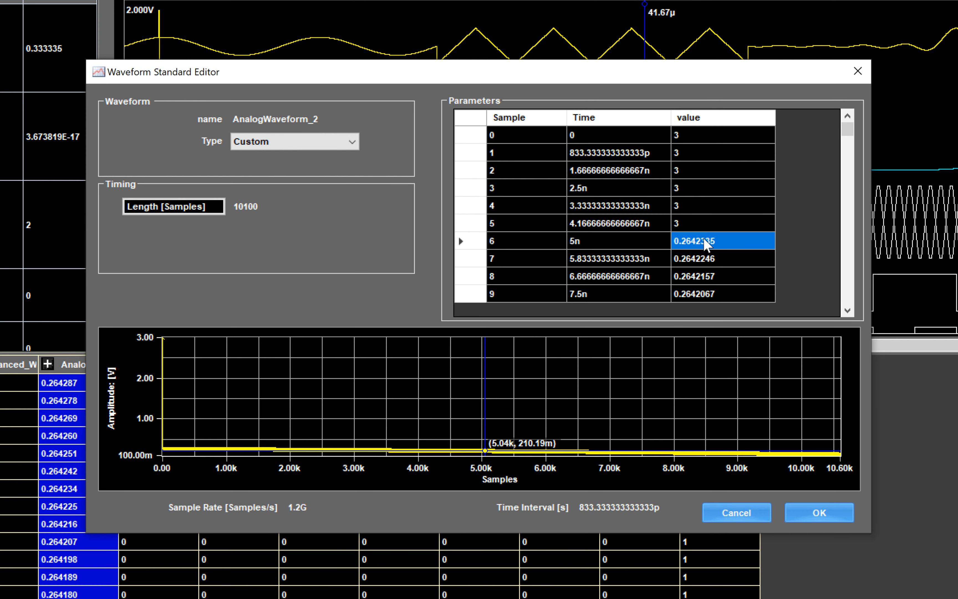
left_click(697, 242)
type("3")
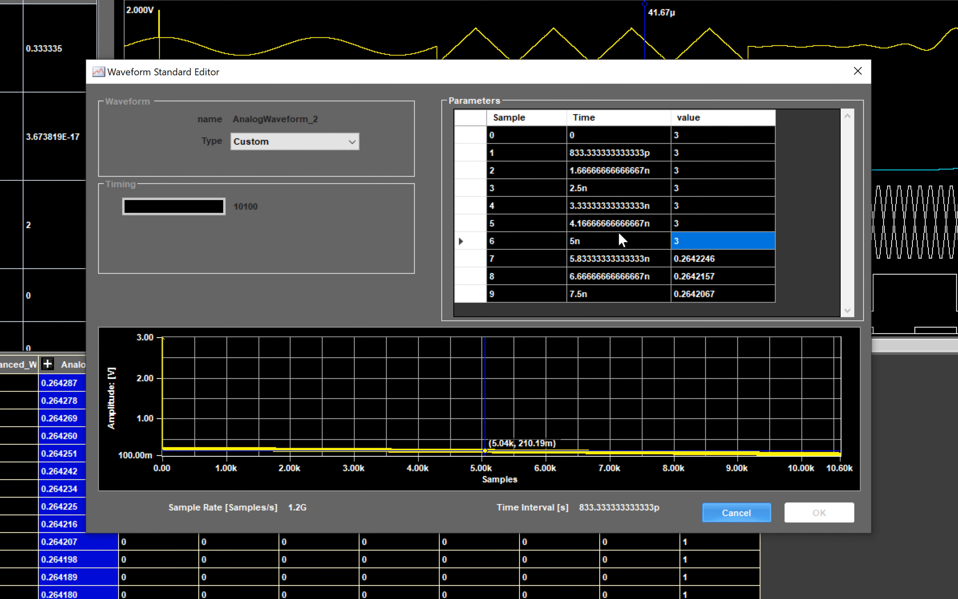
Set sample 7 to 3 in the custom AnalogWaveform_2 section and apply the edited section to the waveform.
key("Return")
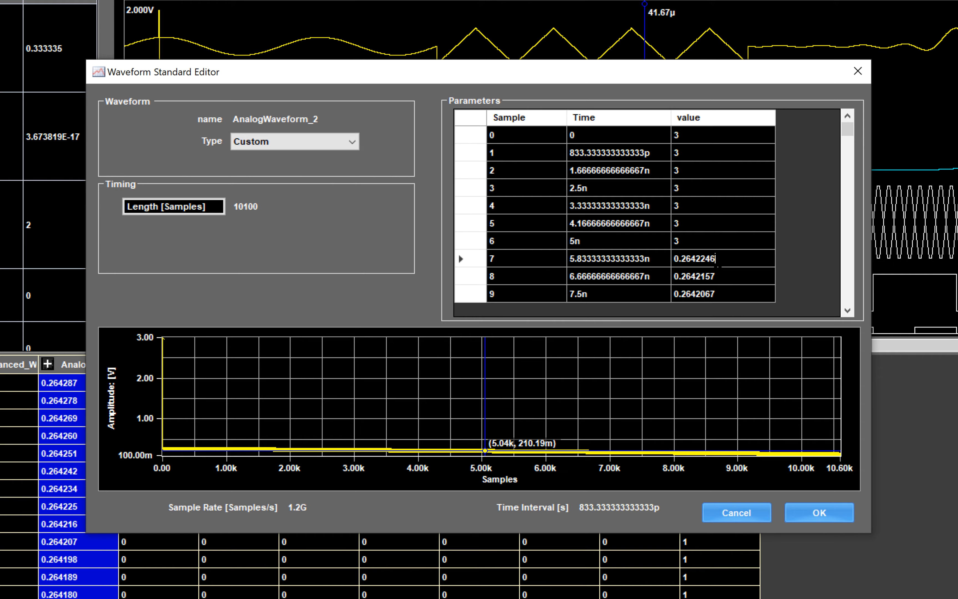
double_click(717, 260)
type("3")
key("Return")
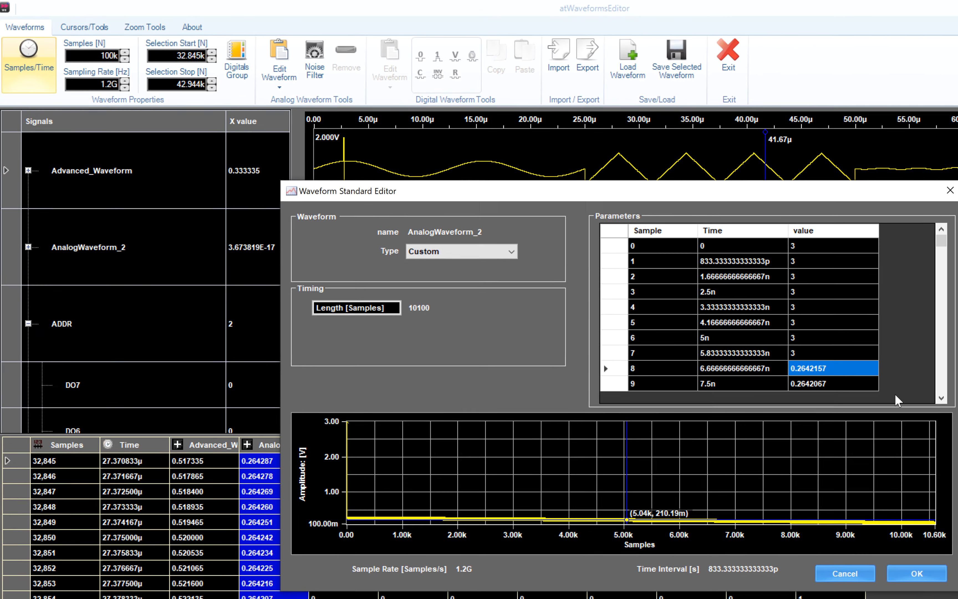
left_click(917, 574)
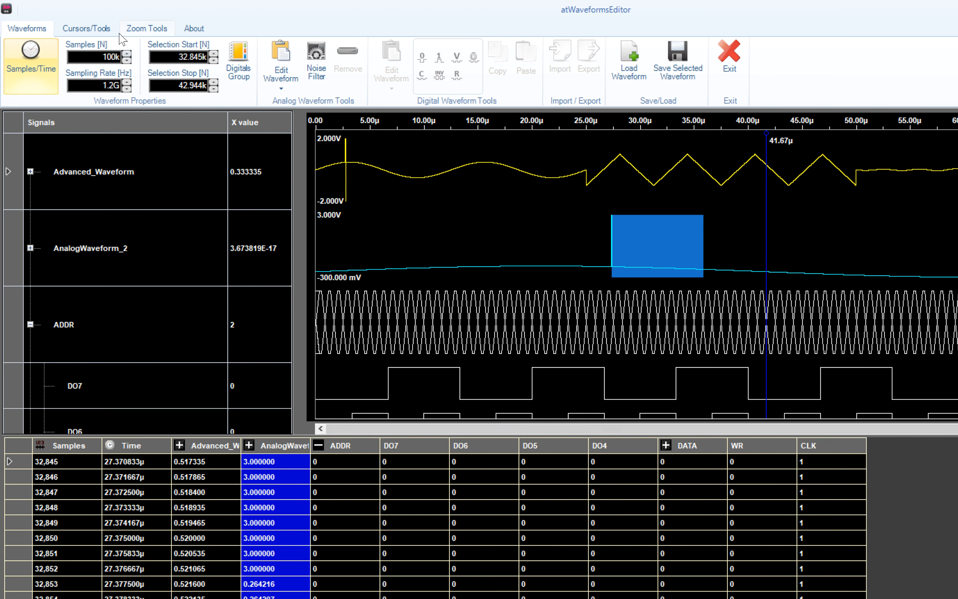
Zoom manually along the time axis to about 25 to 28 µs around the start of the edited AnalogWaveform_2 section.
left_click(130, 29)
left_click(56, 87)
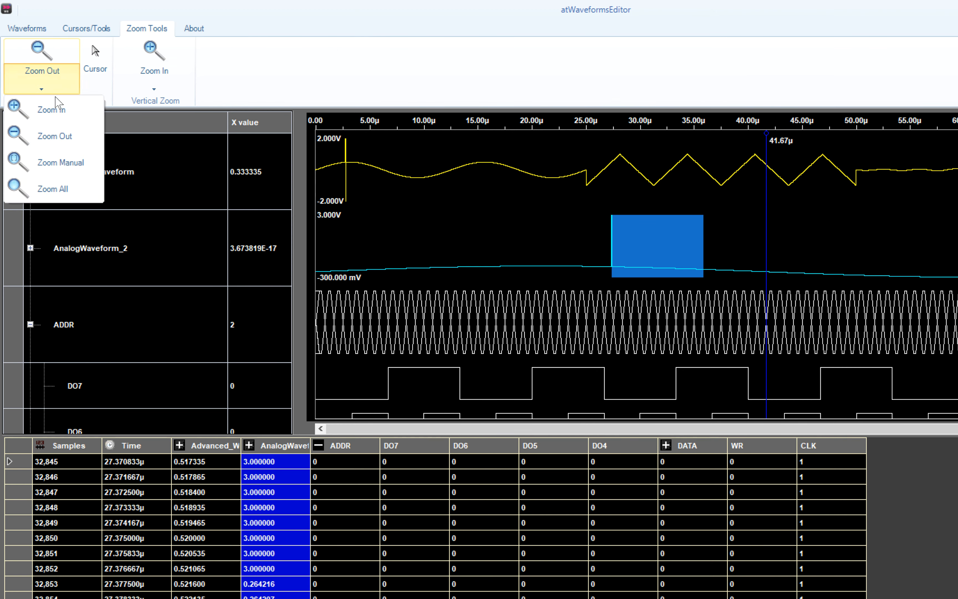
left_click(54, 166)
left_click_drag(587, 249, 636, 261)
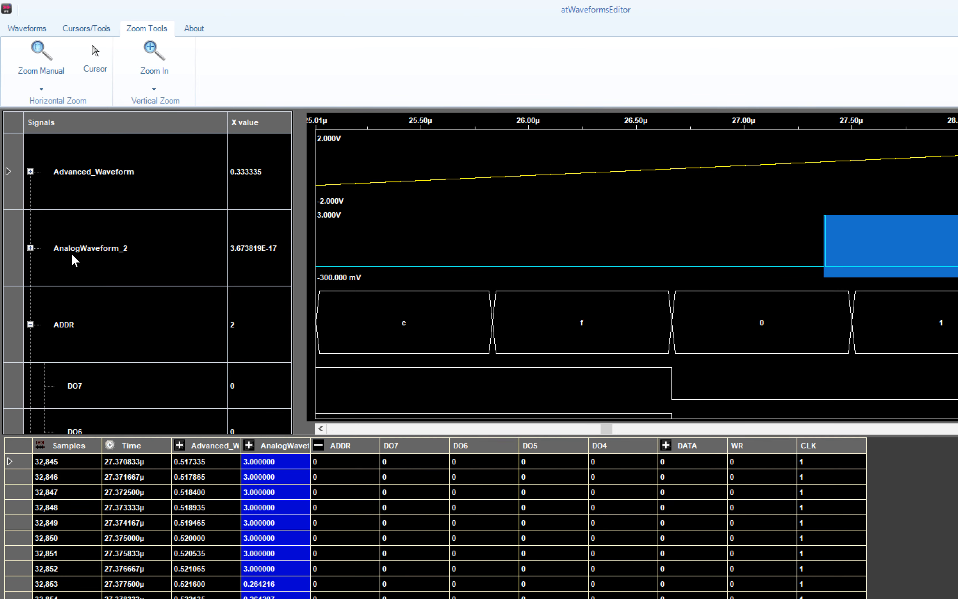
left_click(97, 312)
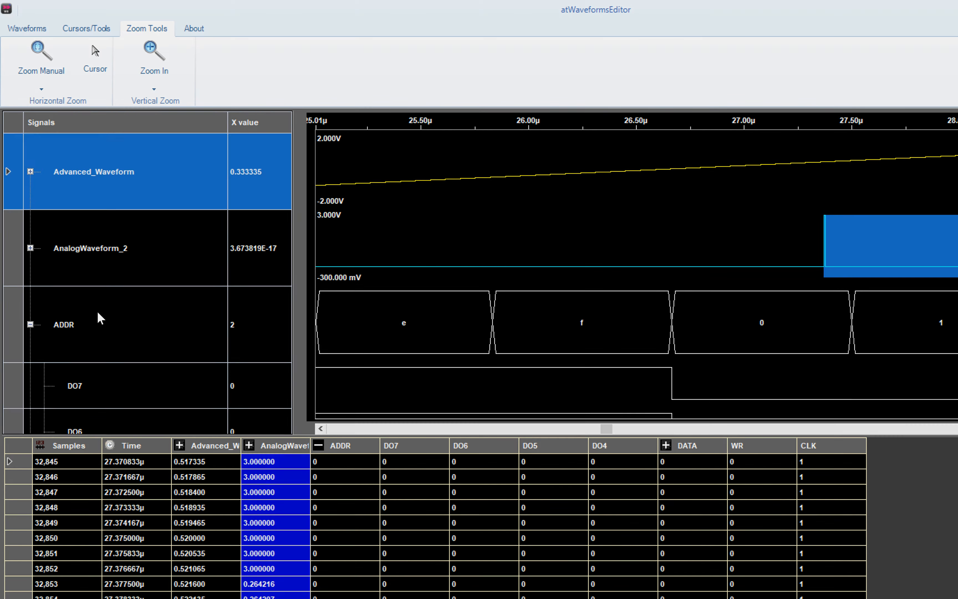
left_click(97, 312)
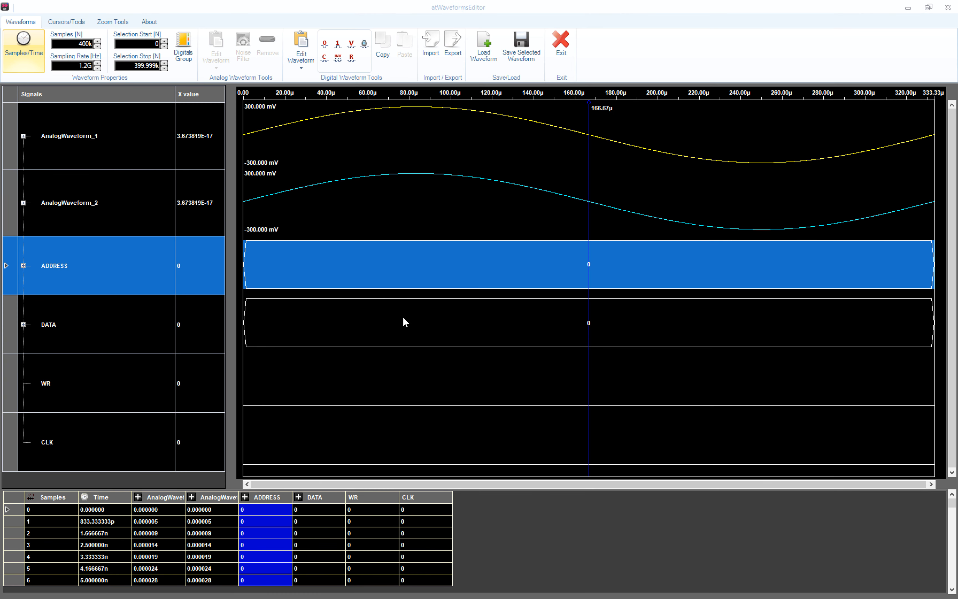
Start a file import for AnalogWaveform_1 and load the tab-separated text file AnalogWaveform_1_20200527_075942_577 from the Desktop.
left_click(111, 134)
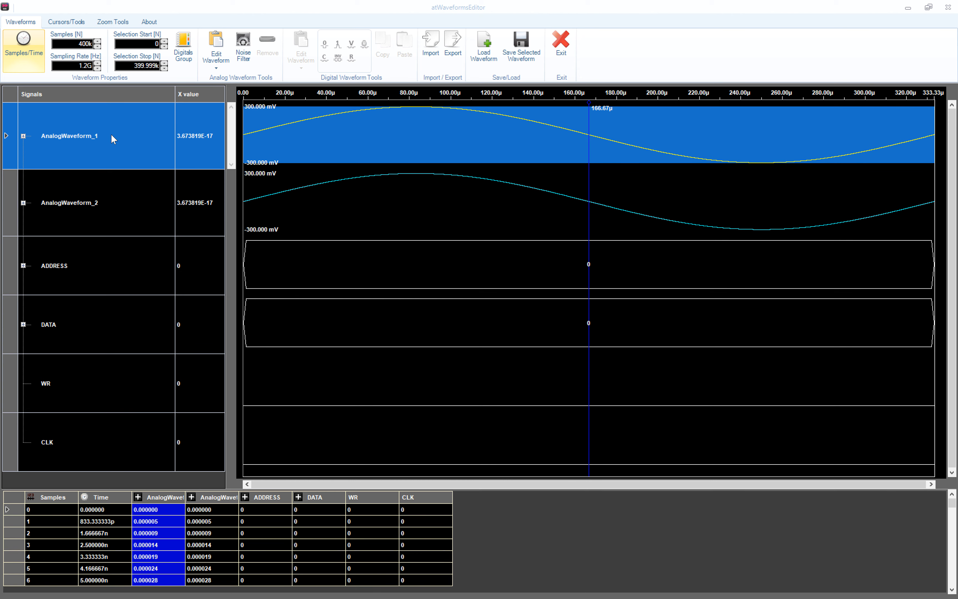
left_click(431, 42)
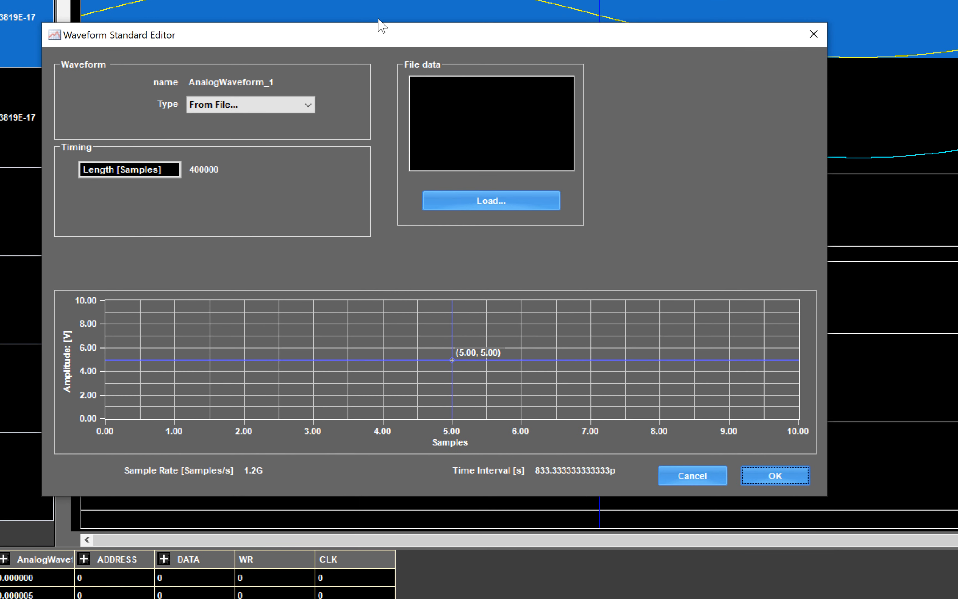
left_click(472, 198)
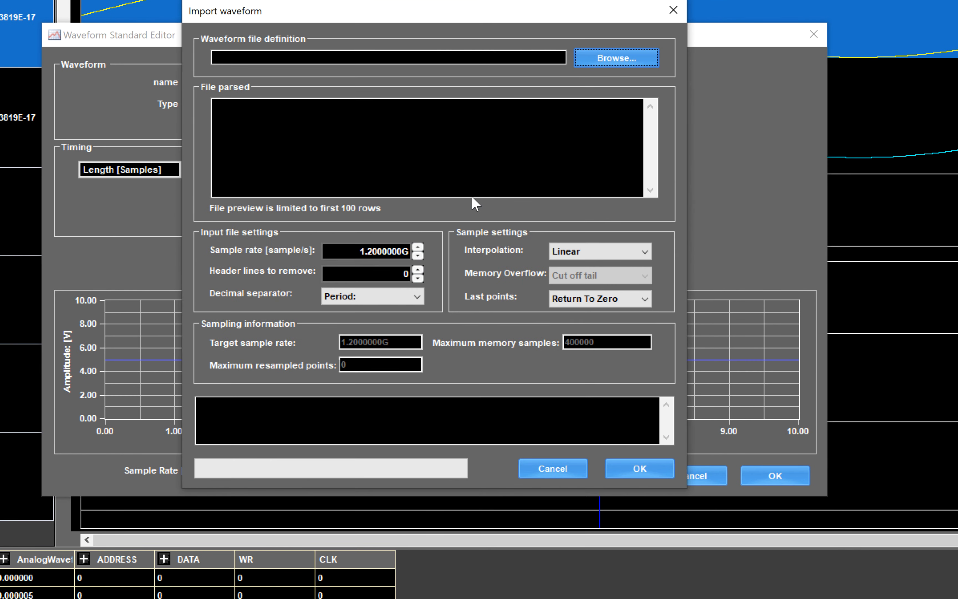
left_click(614, 52)
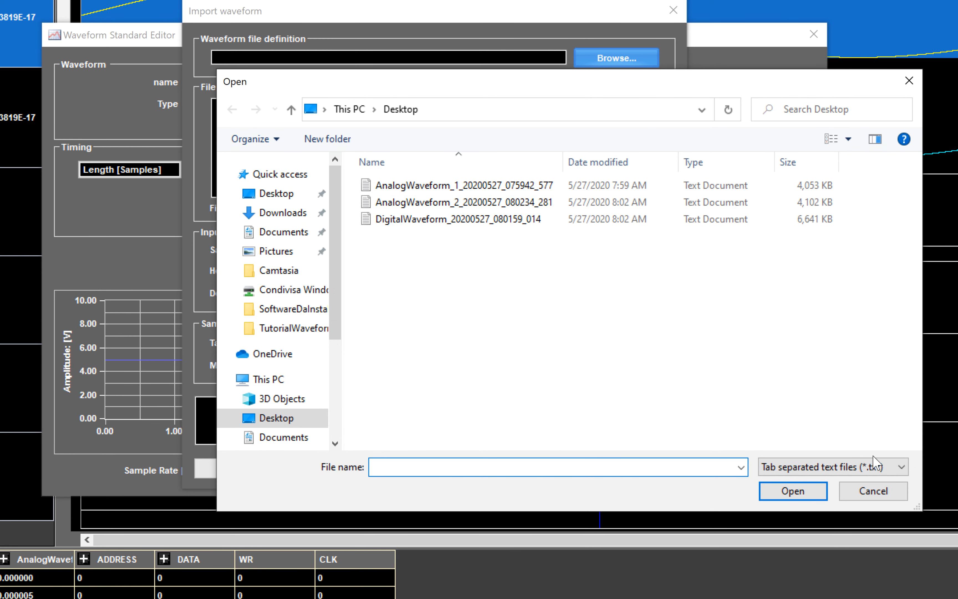
left_click(883, 469)
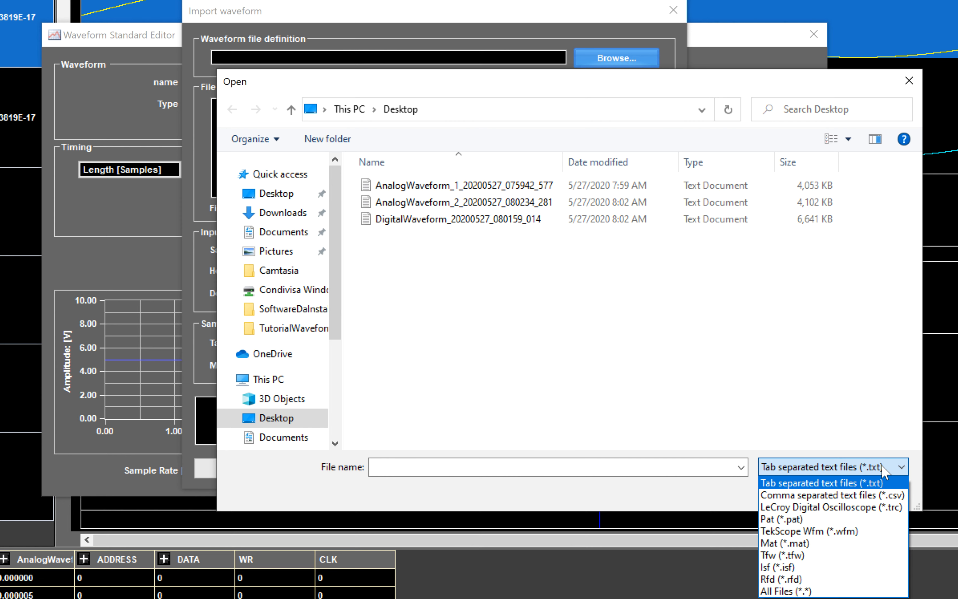
left_click(882, 467)
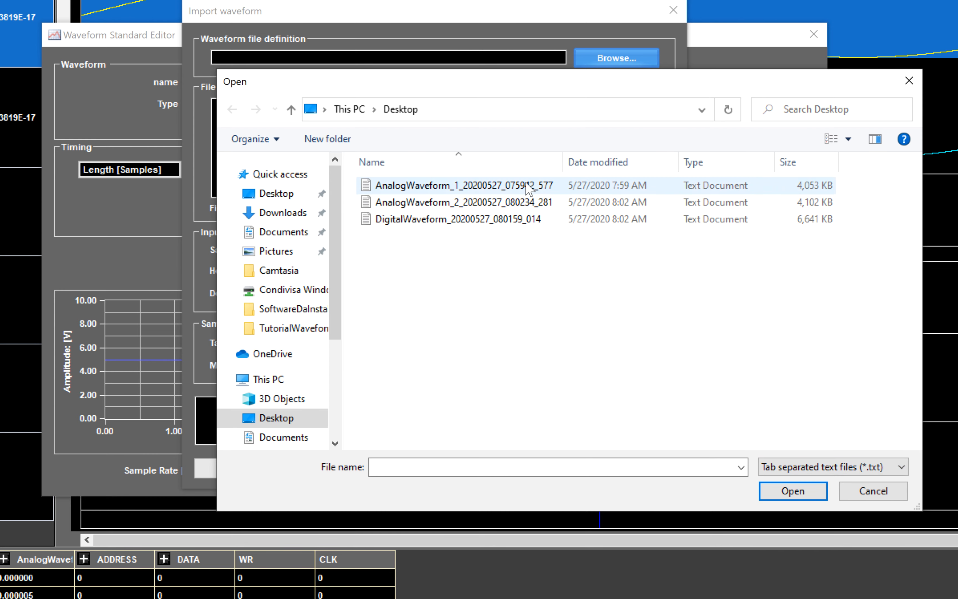
double_click(526, 185)
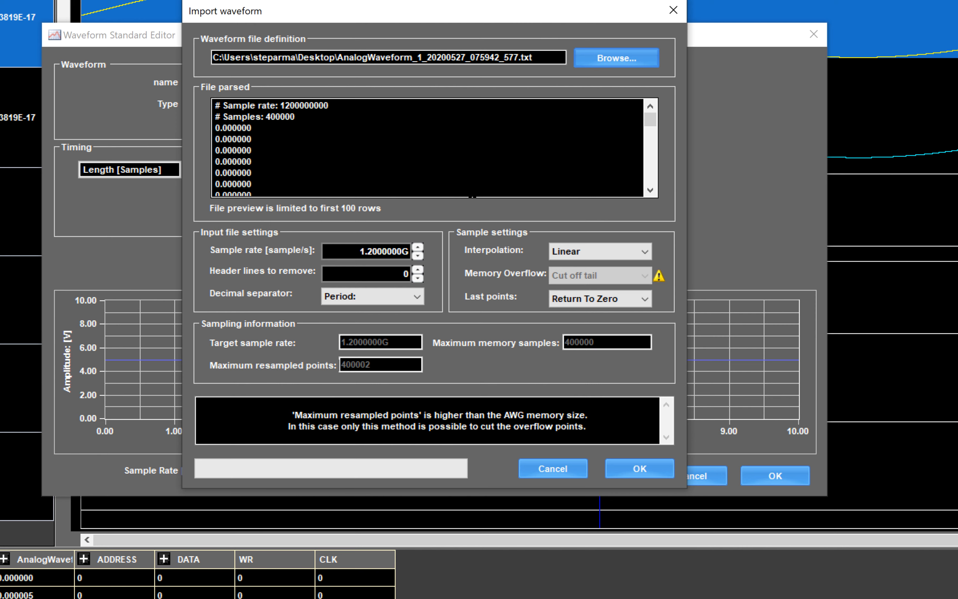
Import the file into AnalogWaveform_1 with 2 header lines removed and Return To Zero for the last points.
left_click(403, 249)
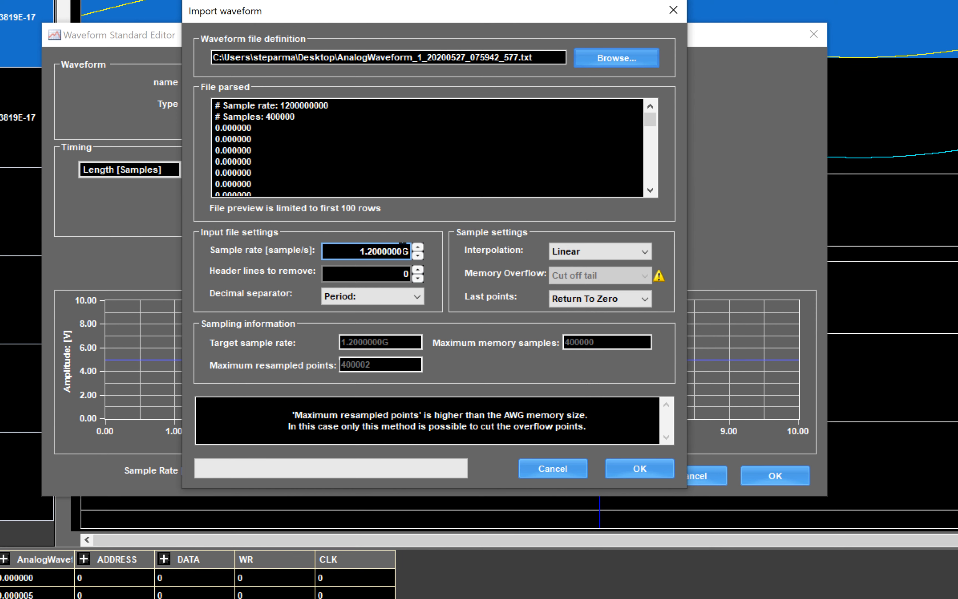
left_click(409, 274)
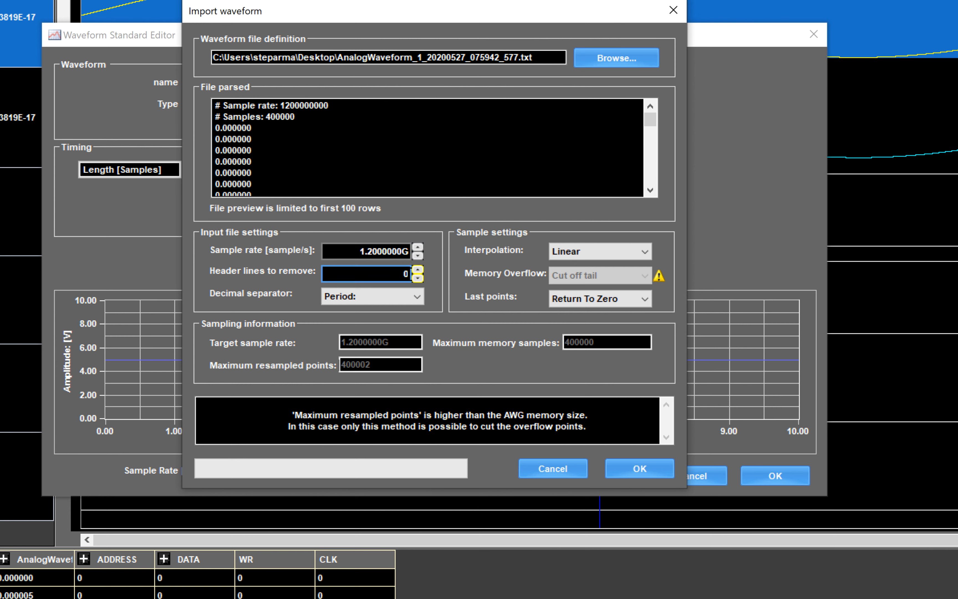
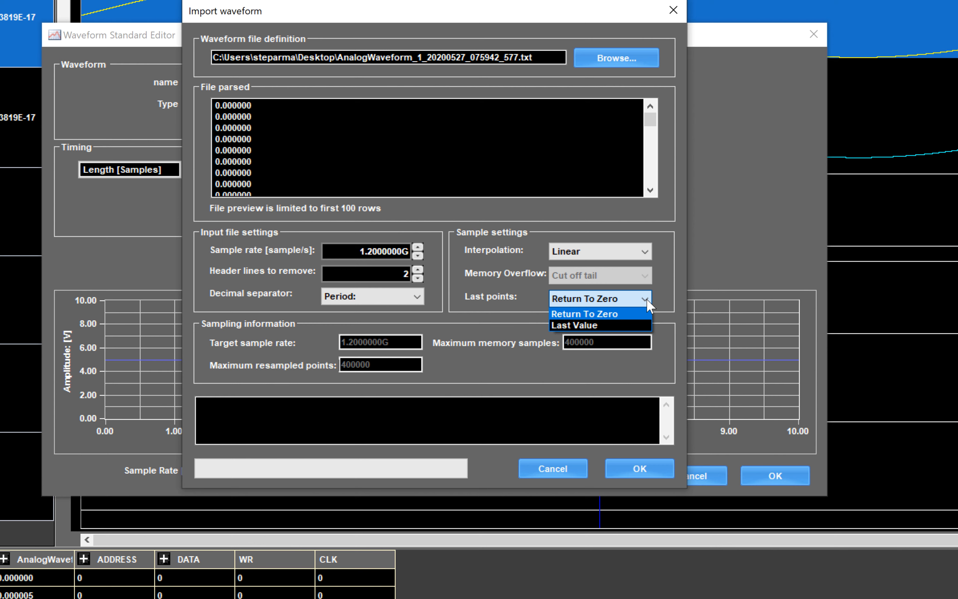
left_click(647, 303)
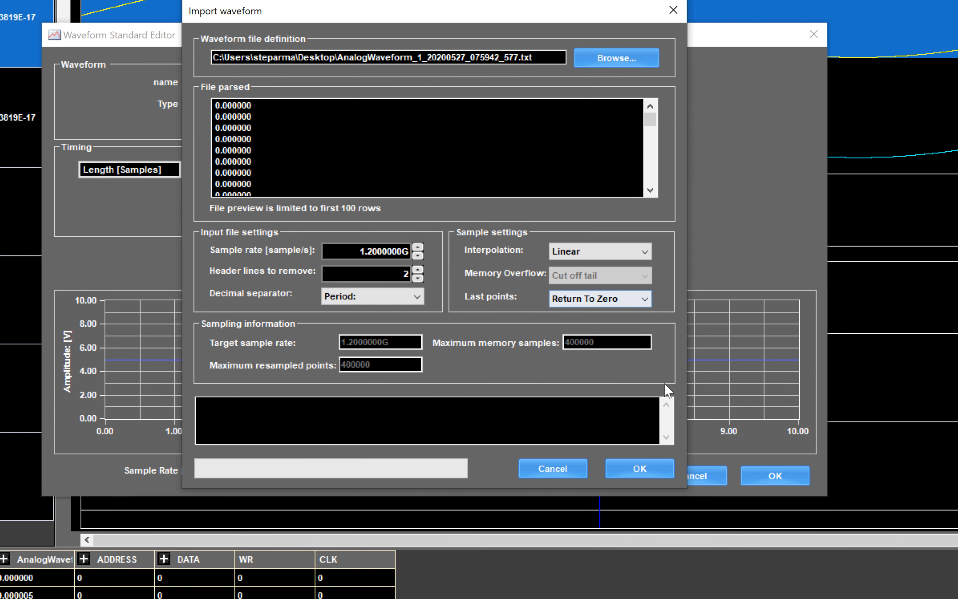
left_click(648, 474)
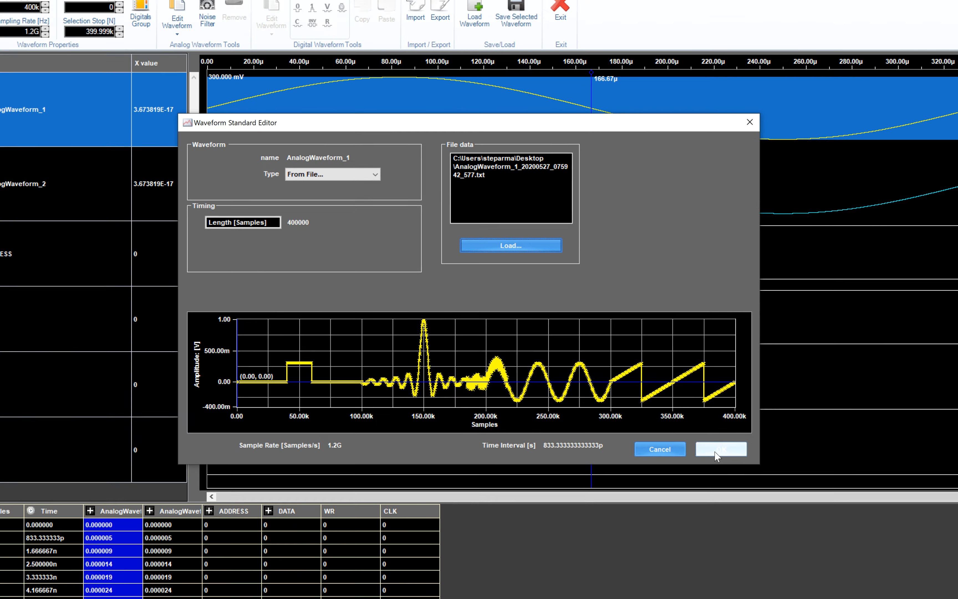
left_click(775, 476)
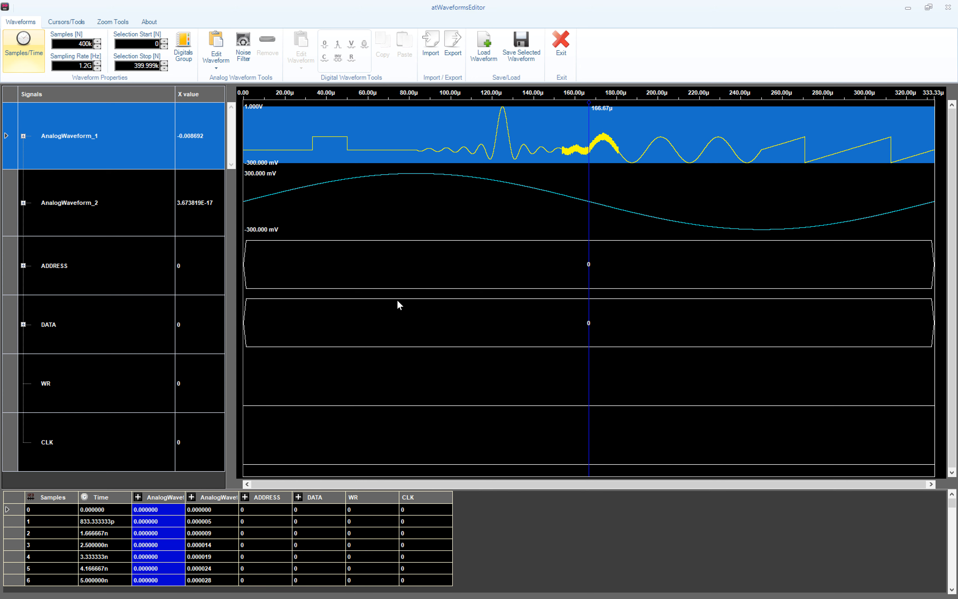
Import the digital pattern from DigitalWaveform_20200527_080159_014 on the Desktop with the ADDRESS bus selected.
left_click(147, 269)
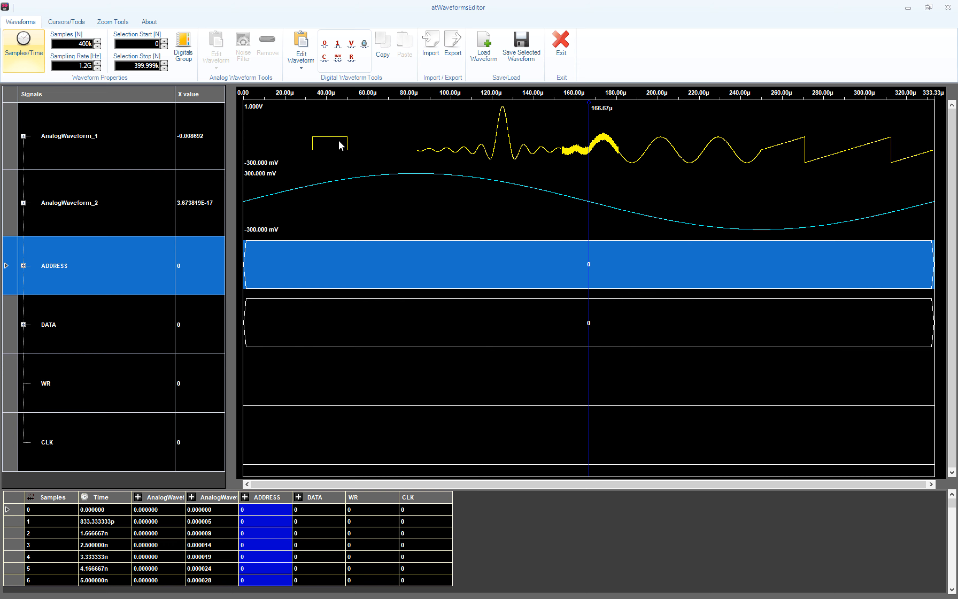
left_click(435, 47)
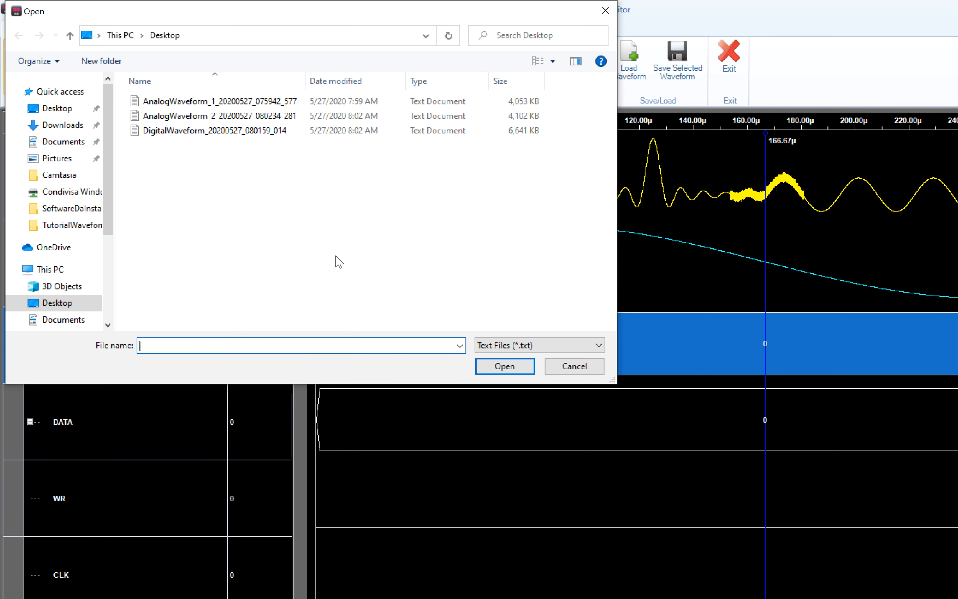
left_click(245, 130)
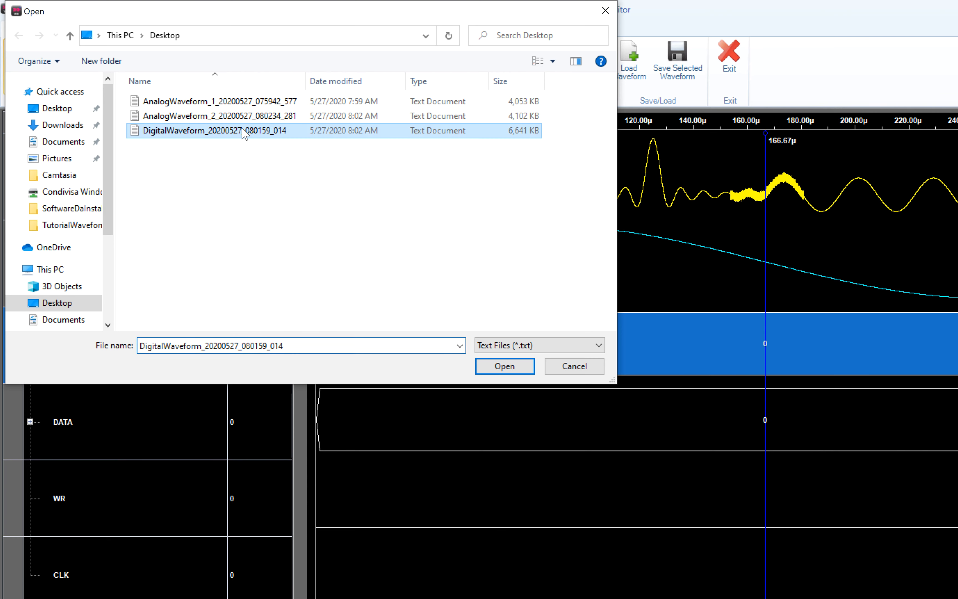
double_click(243, 131)
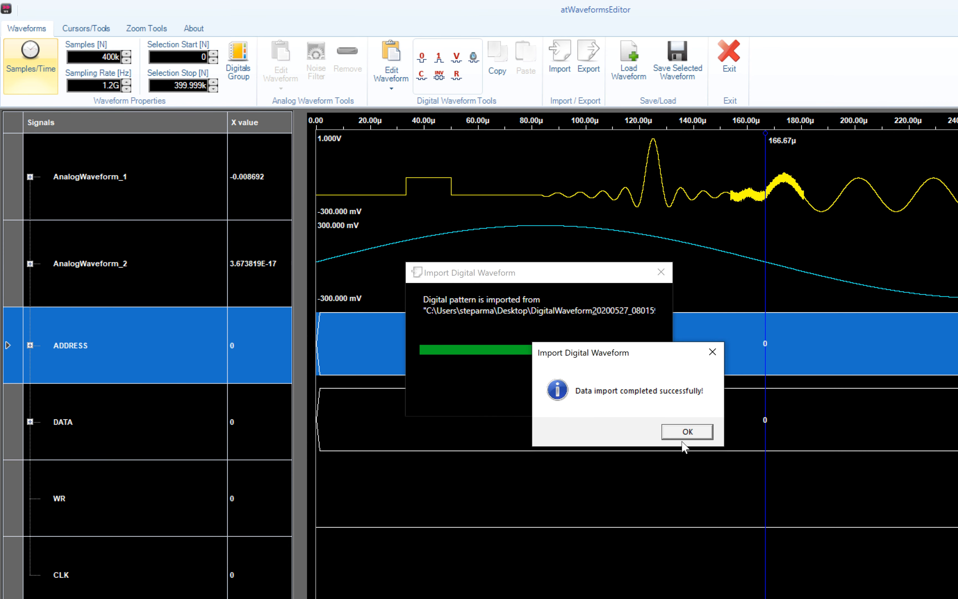
left_click(685, 436)
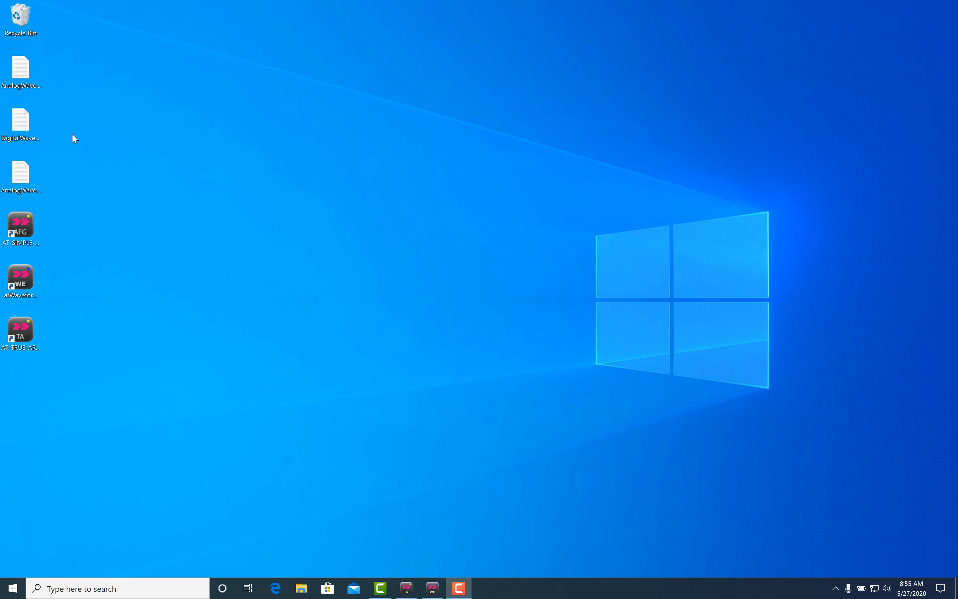
Open the desktop file DigitalWaveform_20200527_080159_014 in Notepad++ and examine its channel header line and sample rows.
right_click(22, 117)
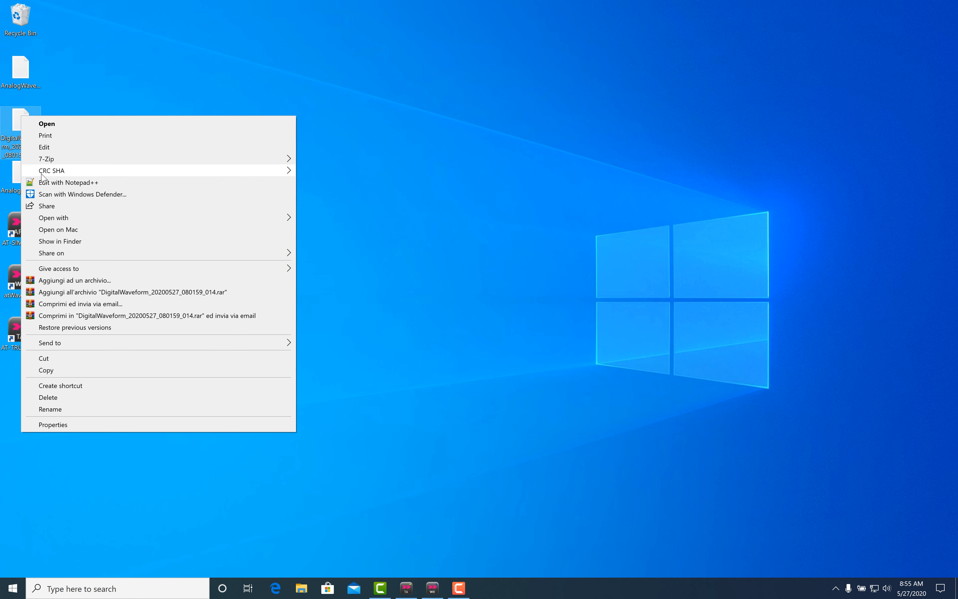
left_click(44, 183)
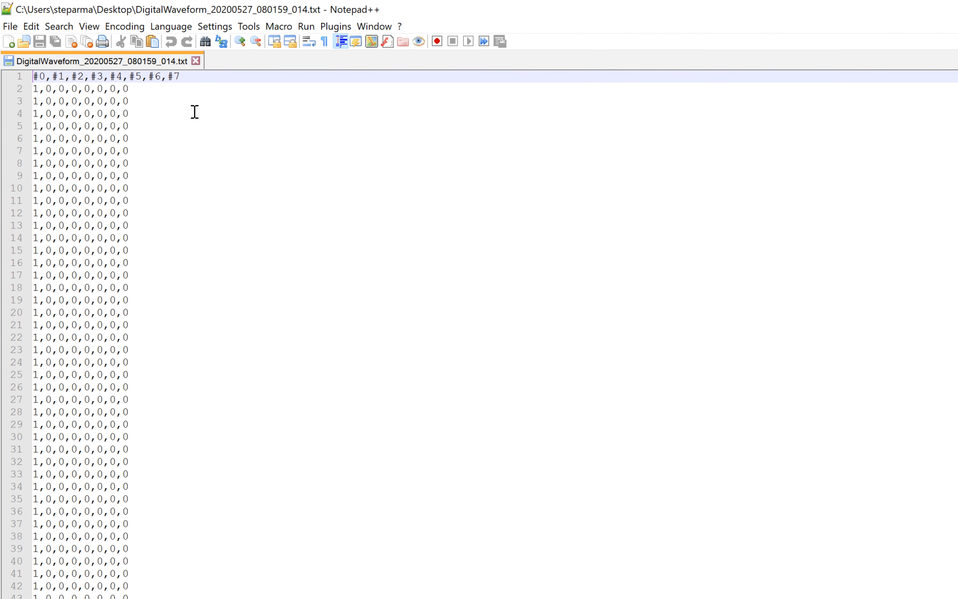
left_click_drag(180, 77, 35, 78)
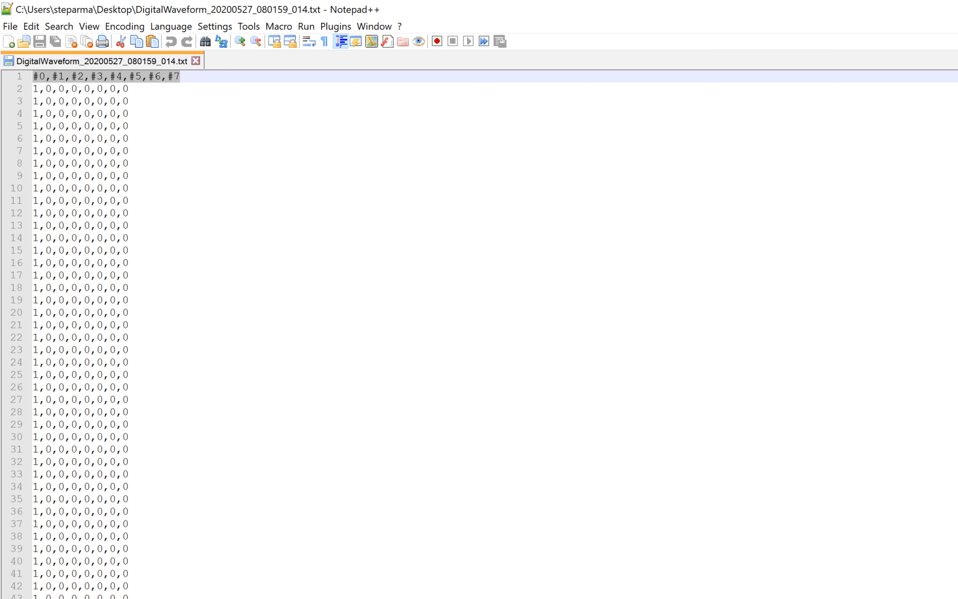
scroll(479, 335, "down", 20)
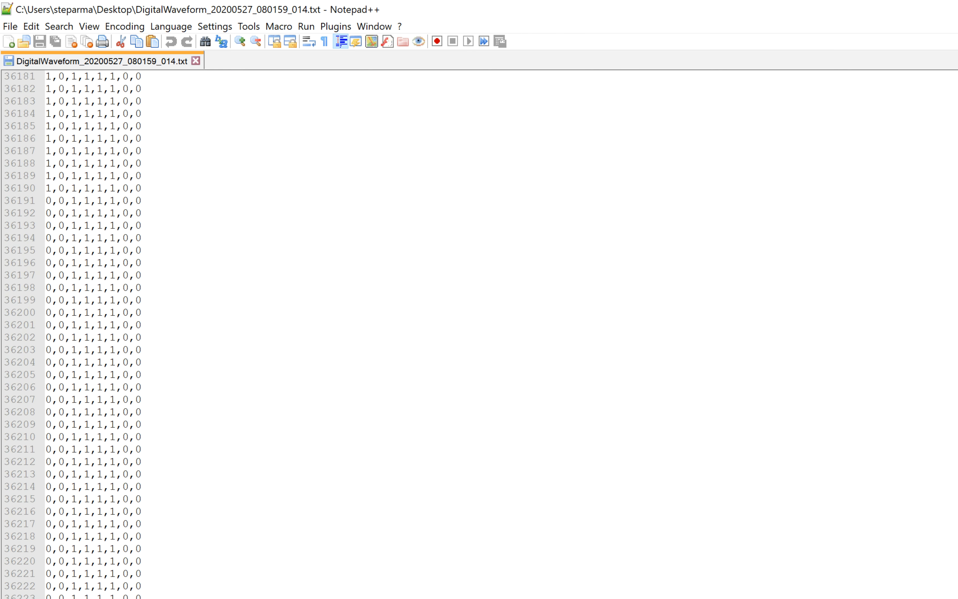
scroll(479, 334, "down", 20)
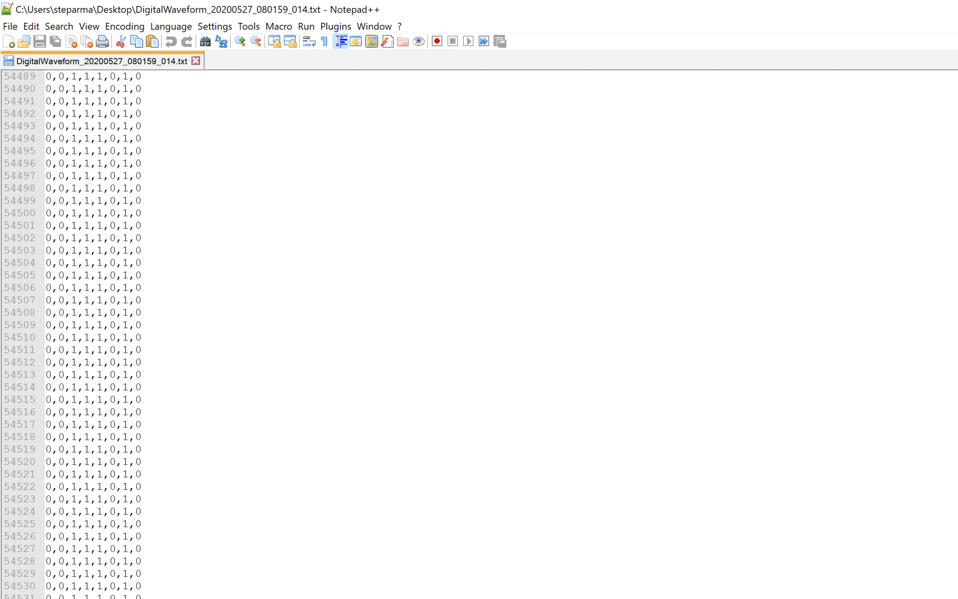
scroll(479, 335, "up", 20)
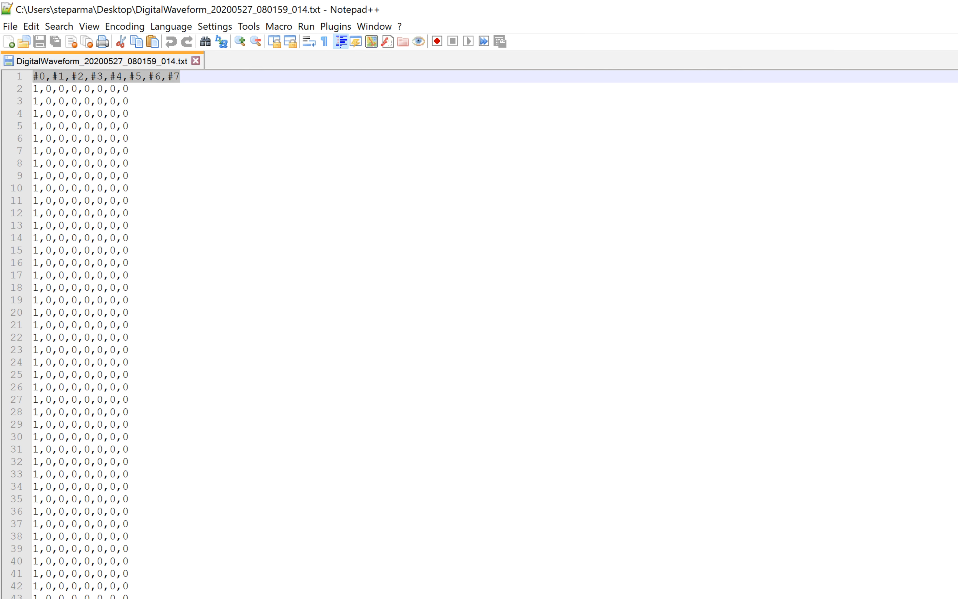
Open AnalogWaveform_1_20200527_075942_577.txt in Notepad++ and highlight its two header lines to examine the analog file format.
left_click(24, 42)
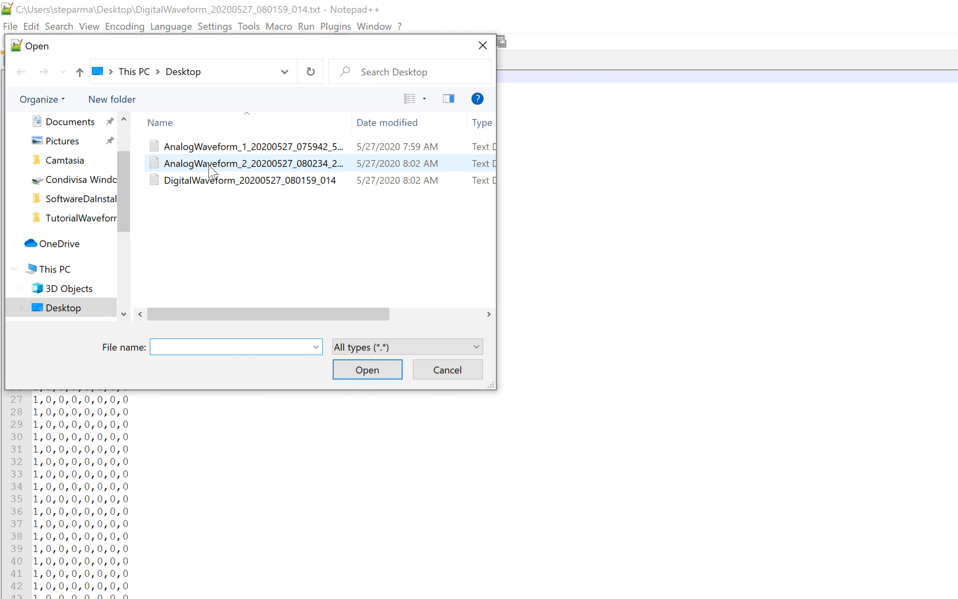
double_click(217, 153)
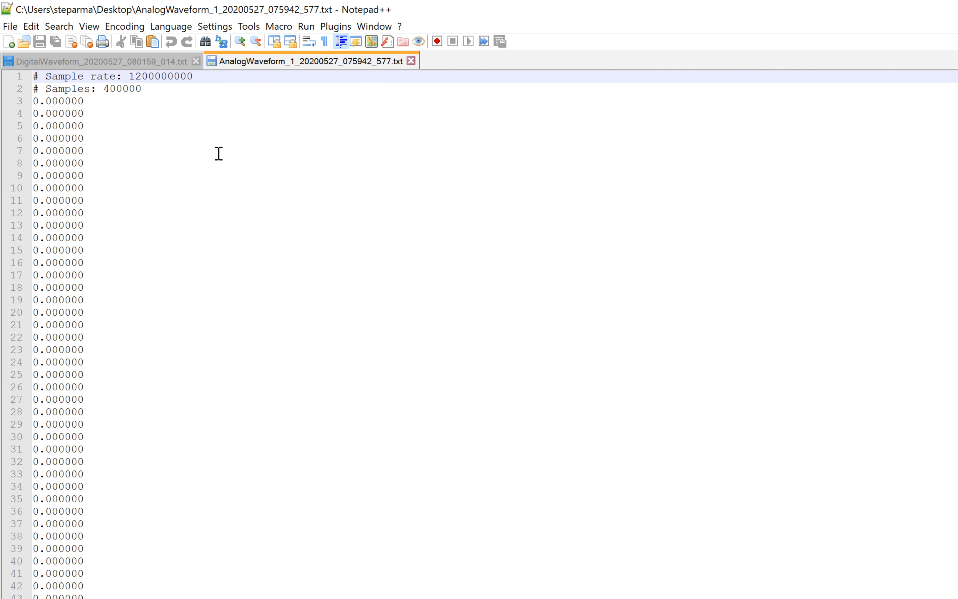
left_click_drag(160, 92, 28, 76)
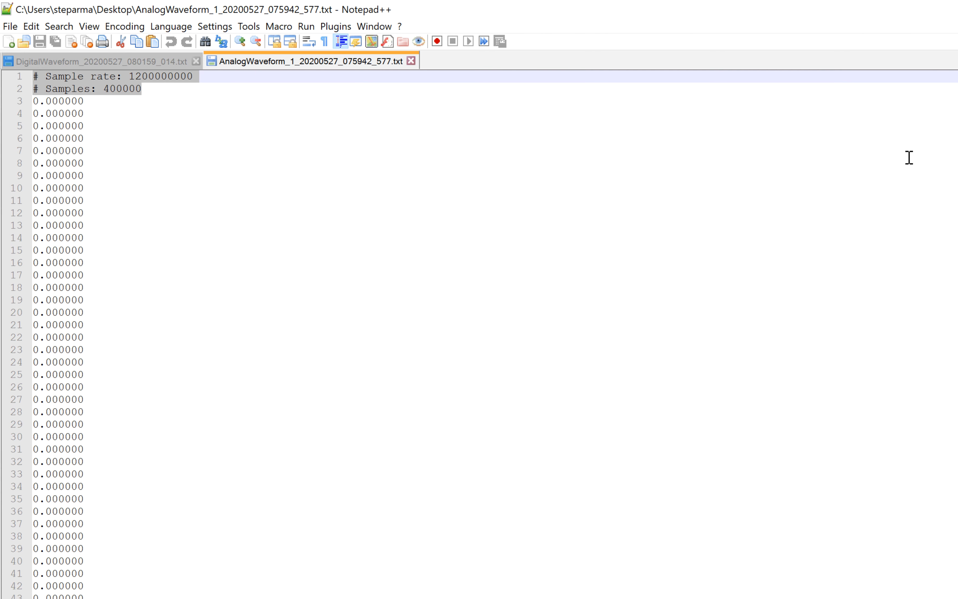
left_click_drag(957, 85, 957, 306)
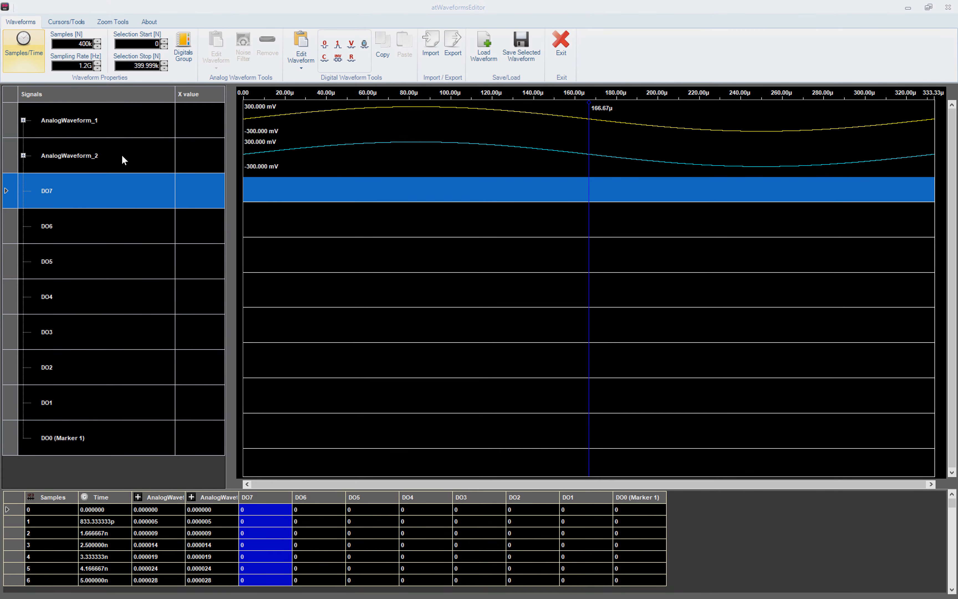
Import the comma-separated file MixedWaveformsWithHeader.csv from the Waveforms folder into AnalogWaveform_1, highlighting its header line in the preview.
left_click(126, 131)
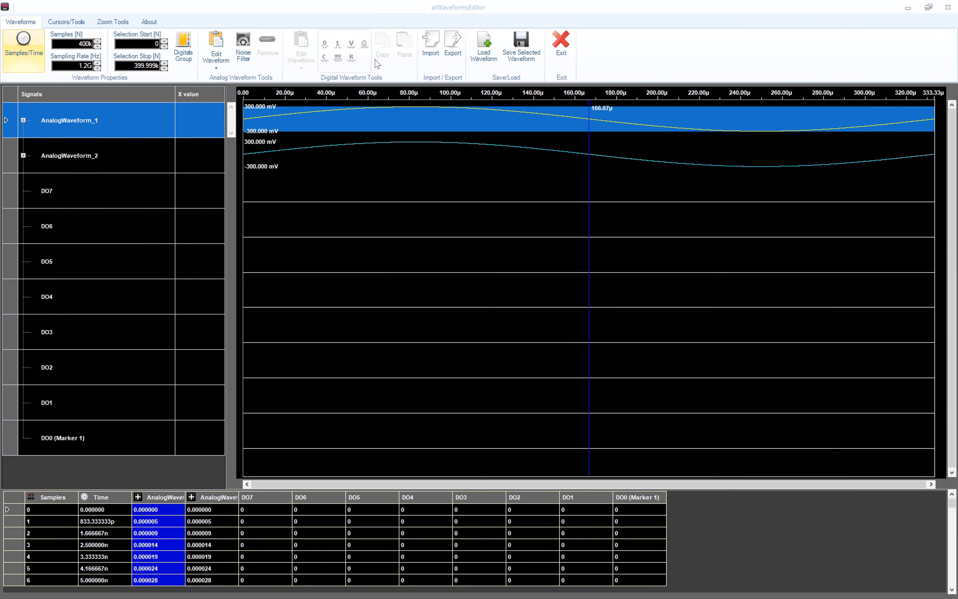
left_click(430, 42)
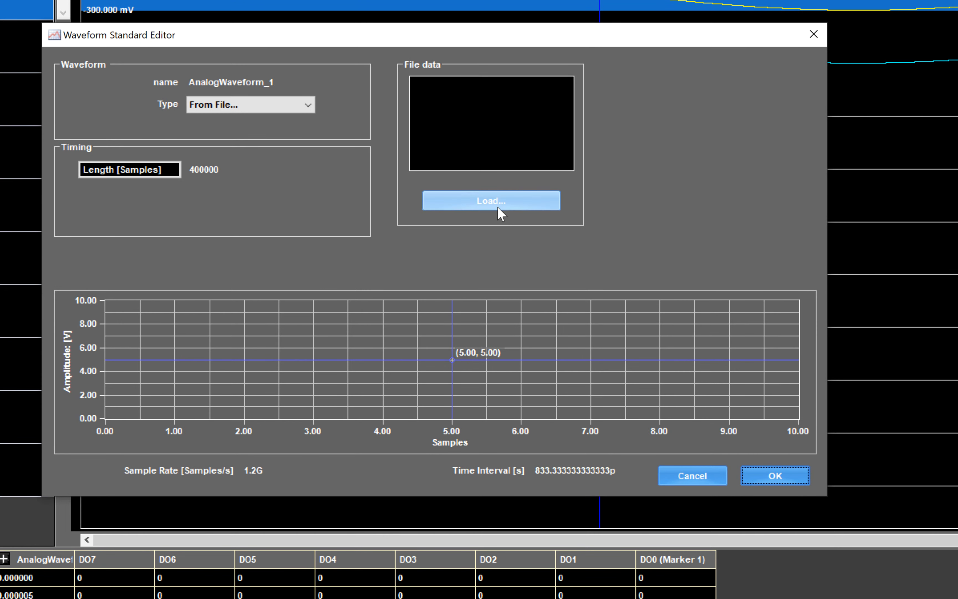
left_click(497, 213)
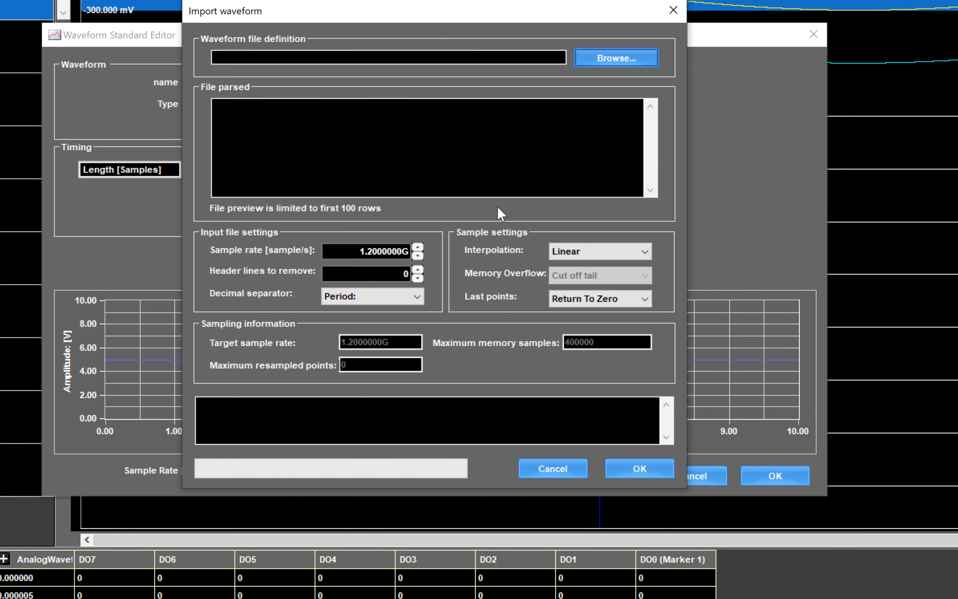
left_click(601, 59)
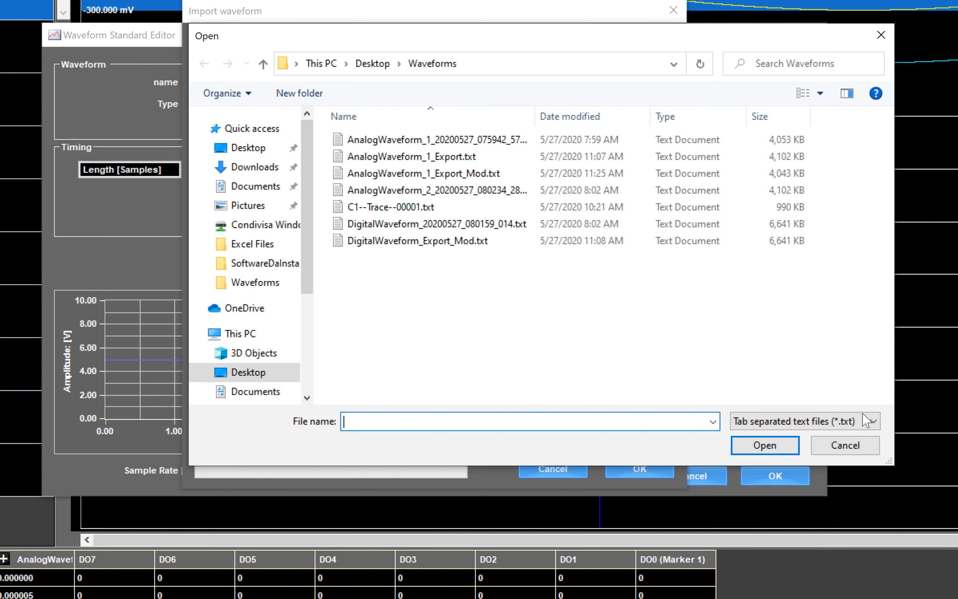
left_click(872, 422)
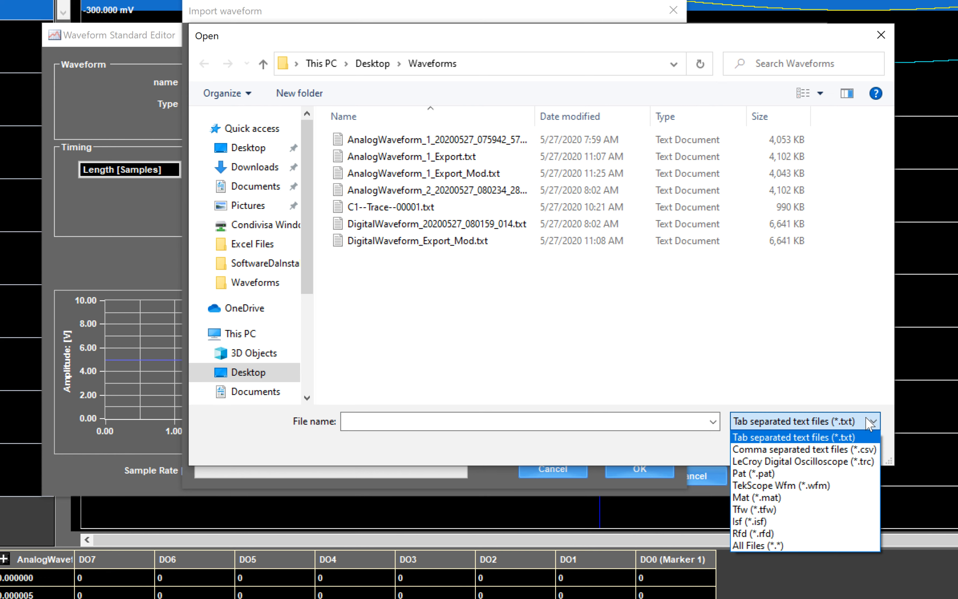
left_click(862, 449)
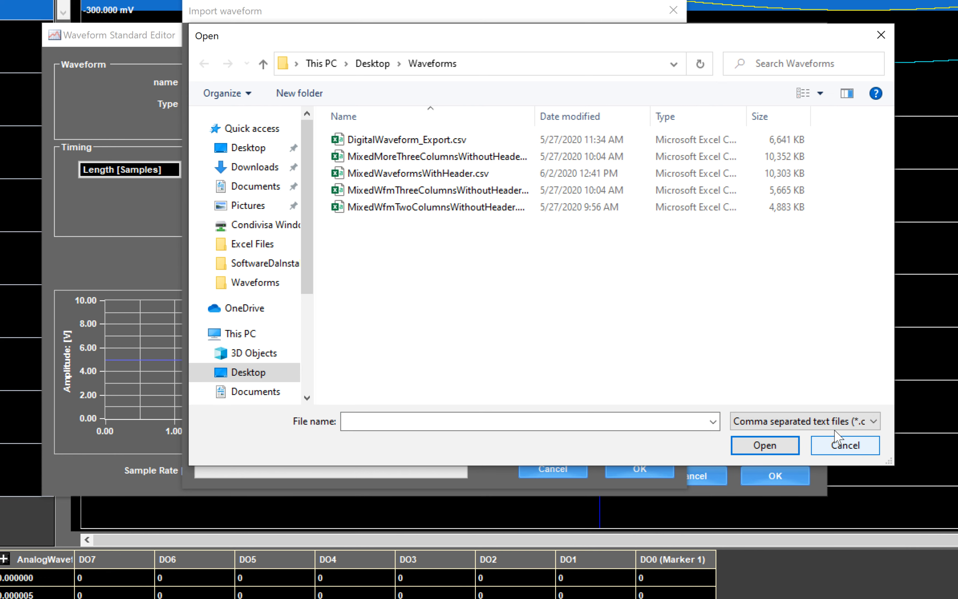
double_click(467, 175)
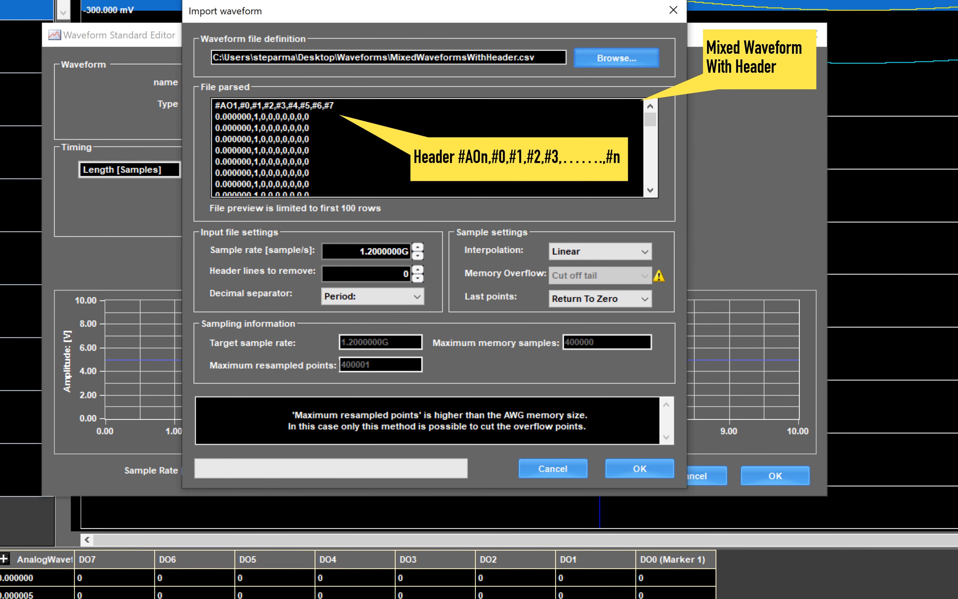
left_click_drag(335, 105, 202, 100)
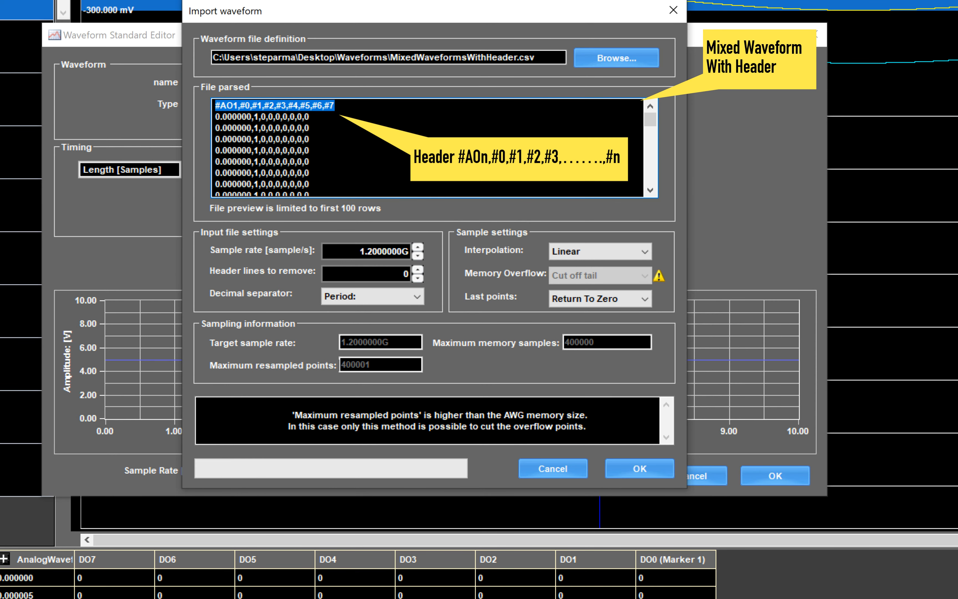
left_click(653, 465)
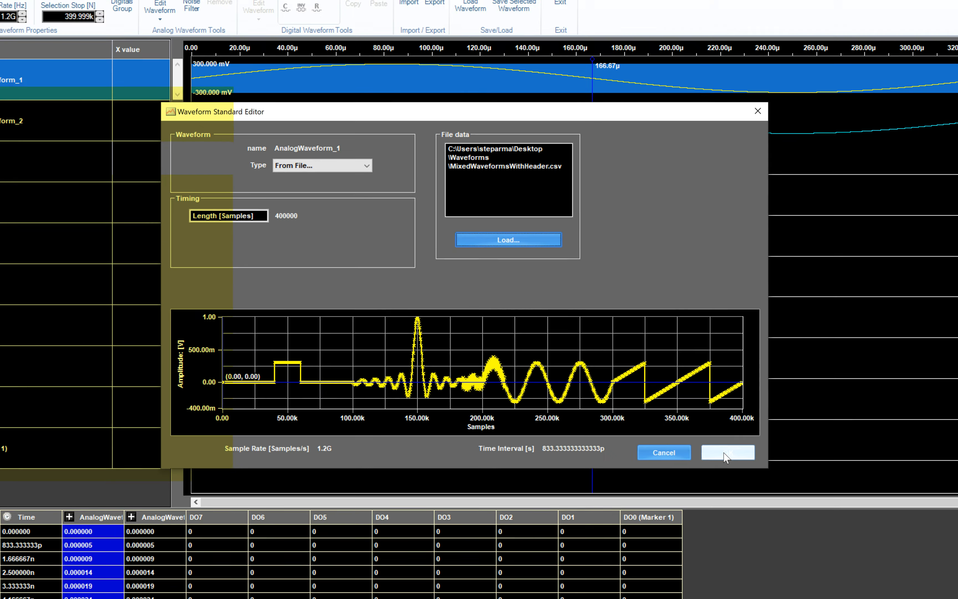
left_click(771, 477)
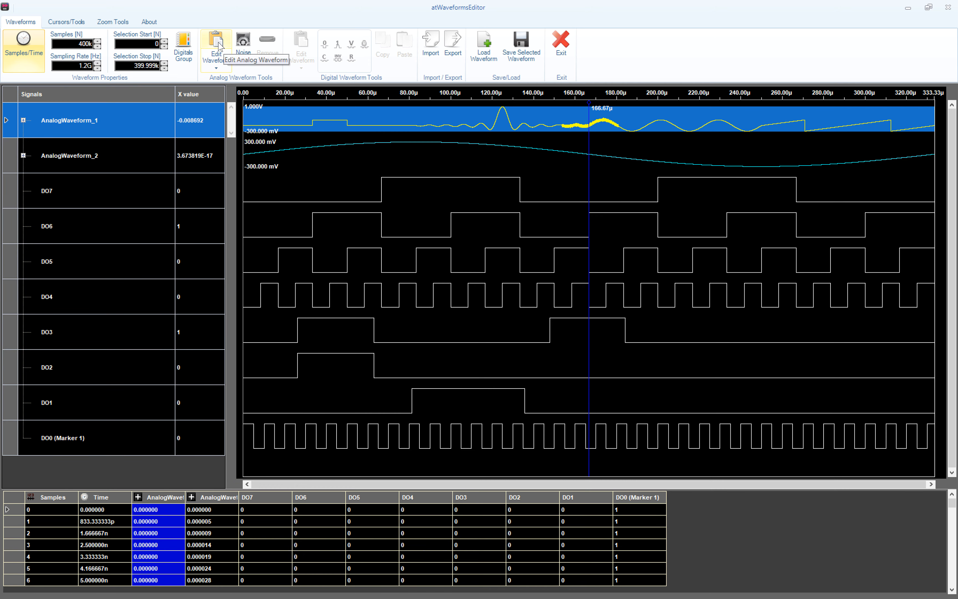
Reset AnalogWaveform_1 to a Sine waveform with 1 cycle.
left_click(217, 51)
left_click(368, 194)
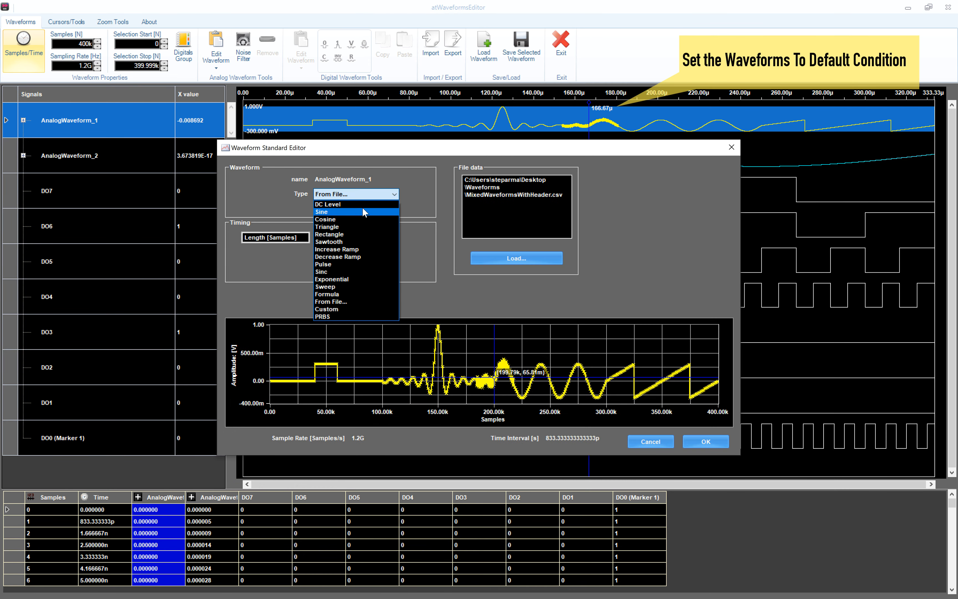
left_click(366, 207)
left_click(386, 272)
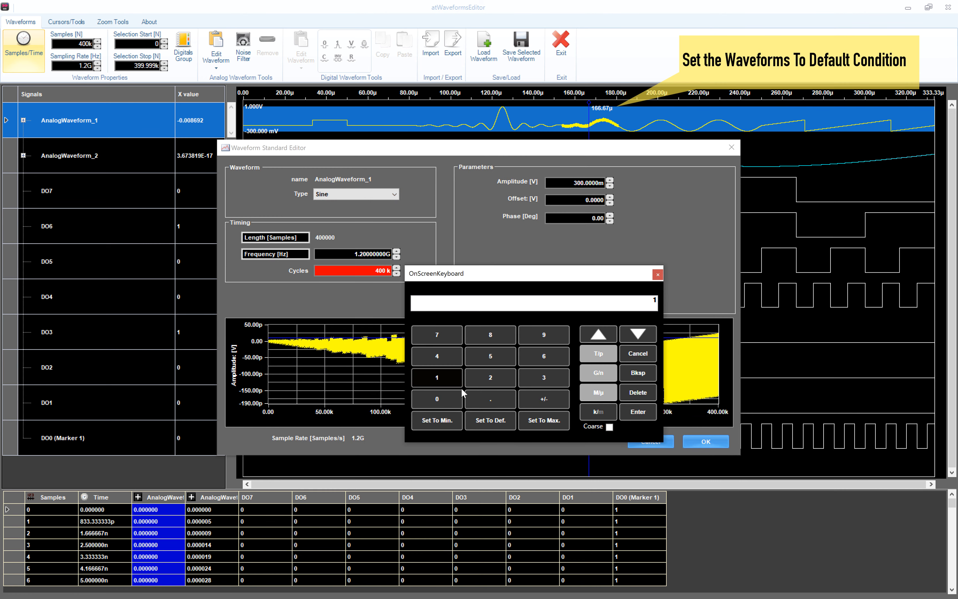
left_click(634, 414)
left_click(705, 441)
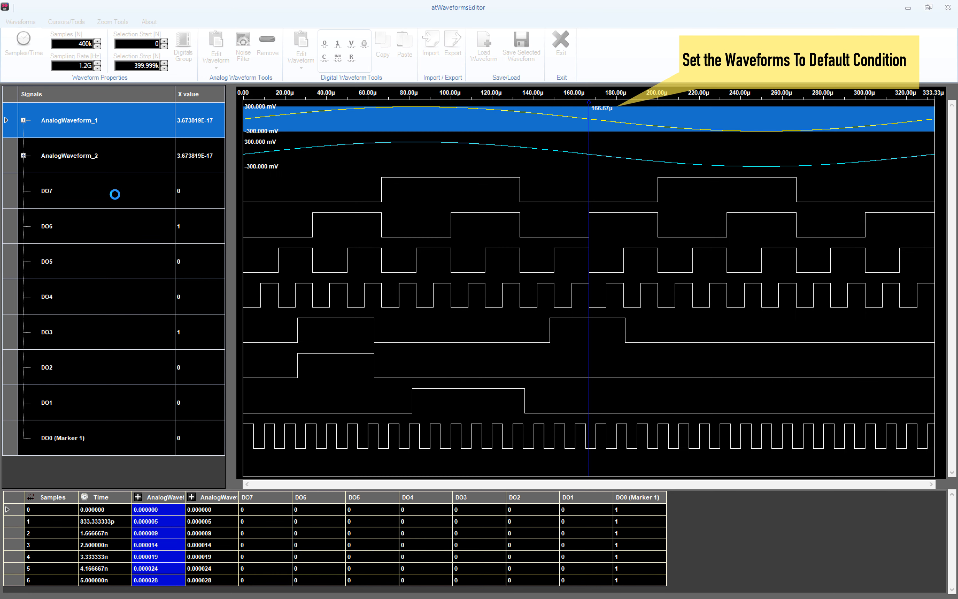
Clear the digital channels DO7, DO6, DO5 and DO4 to all zeros.
left_click(114, 198)
left_click(325, 44)
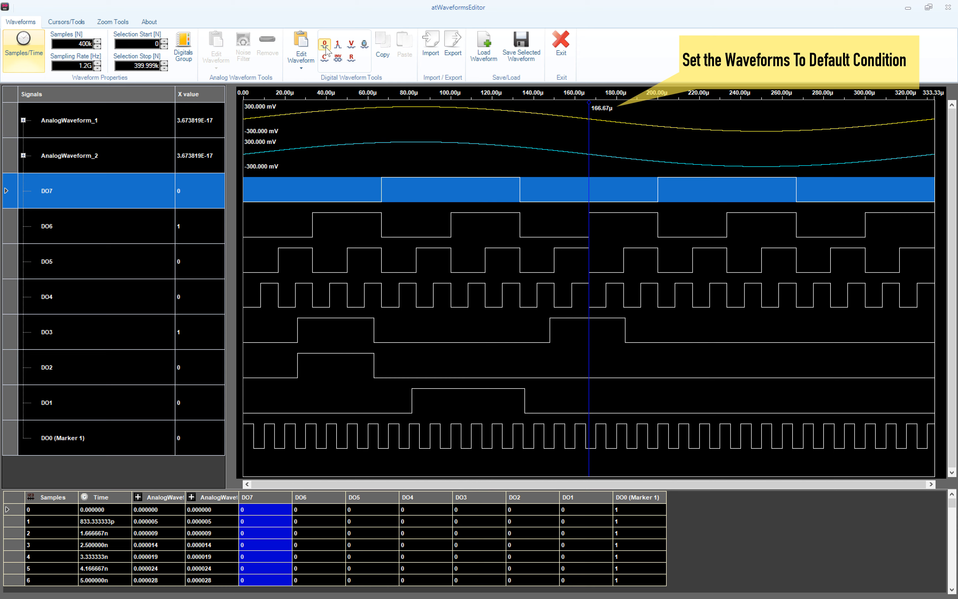
left_click(107, 234)
left_click(324, 44)
left_click(108, 262)
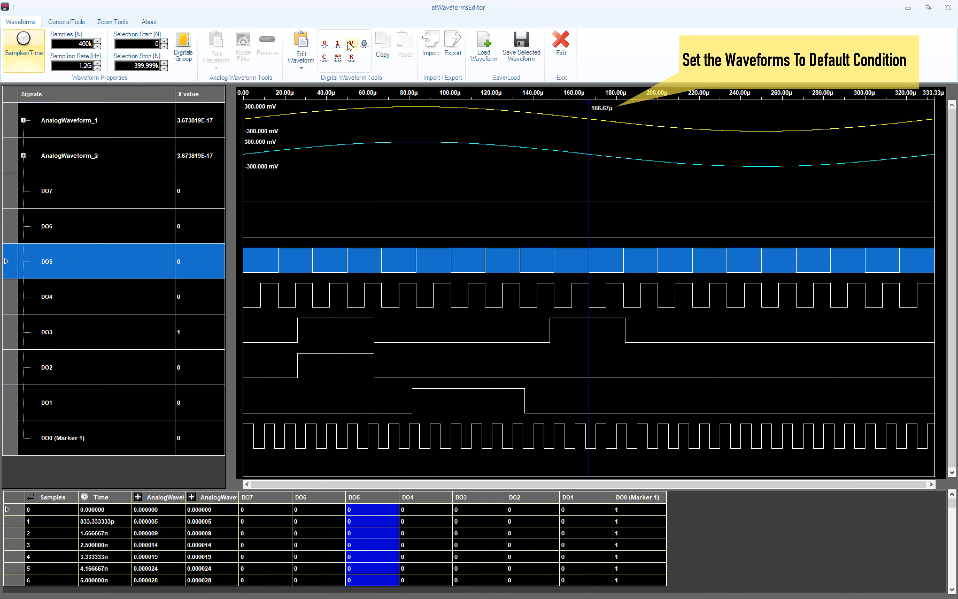
left_click(325, 43)
left_click(108, 305)
left_click(325, 44)
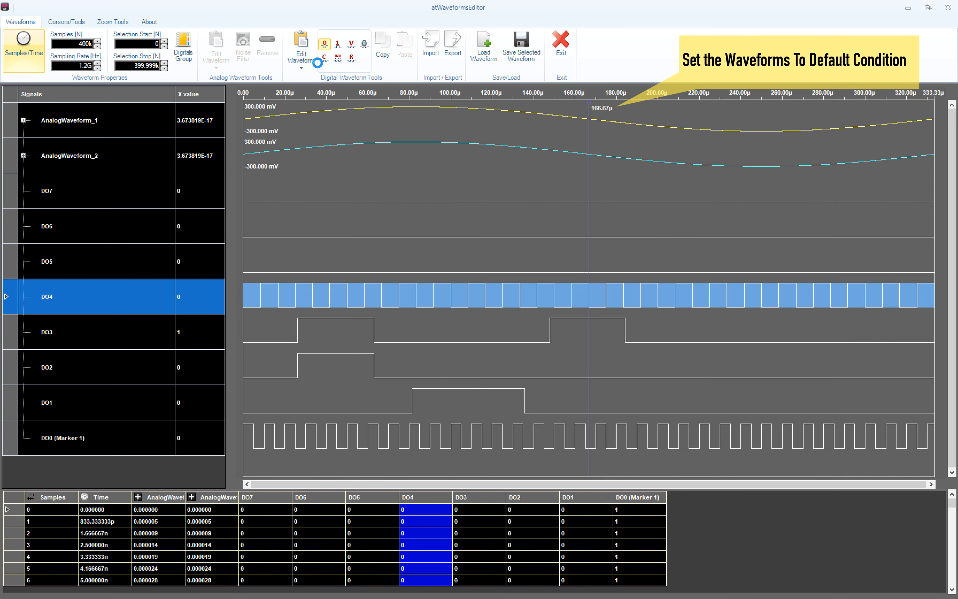
Clear the remaining digital channels DO3, DO2, DO1 and DO0 (Marker 1) to all zeros.
left_click(90, 338)
left_click(324, 48)
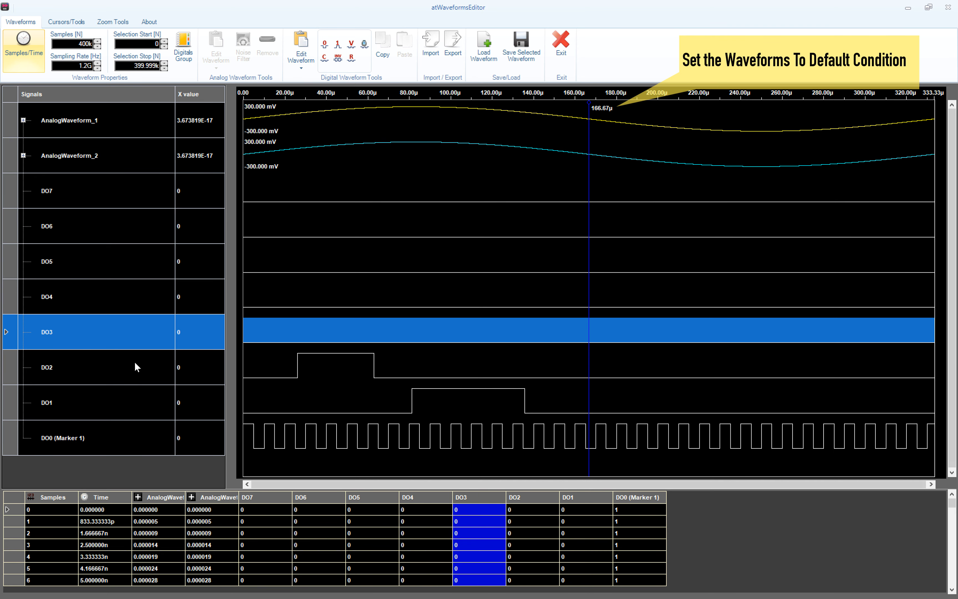
left_click(135, 366)
left_click(325, 43)
left_click(115, 436)
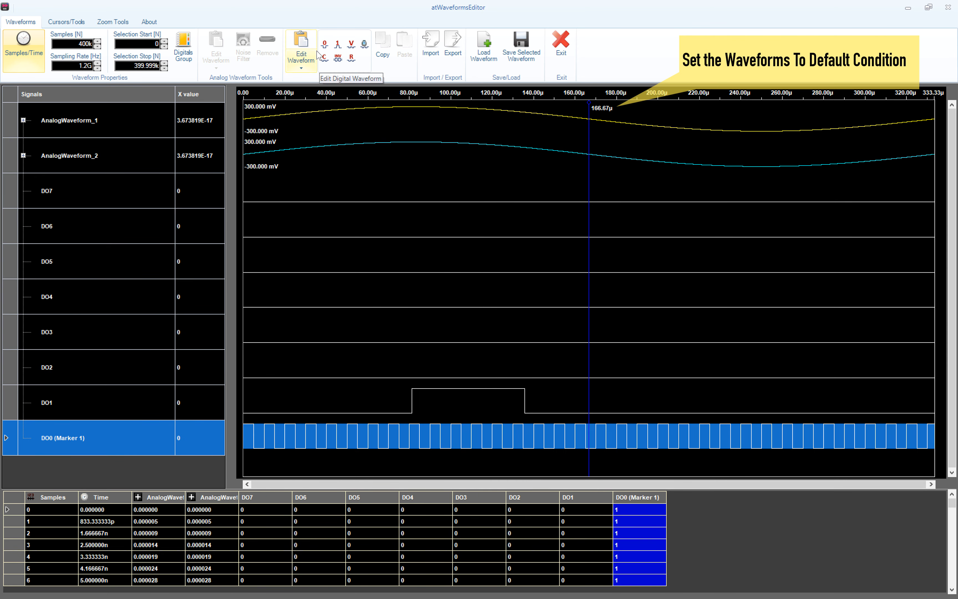
left_click(325, 44)
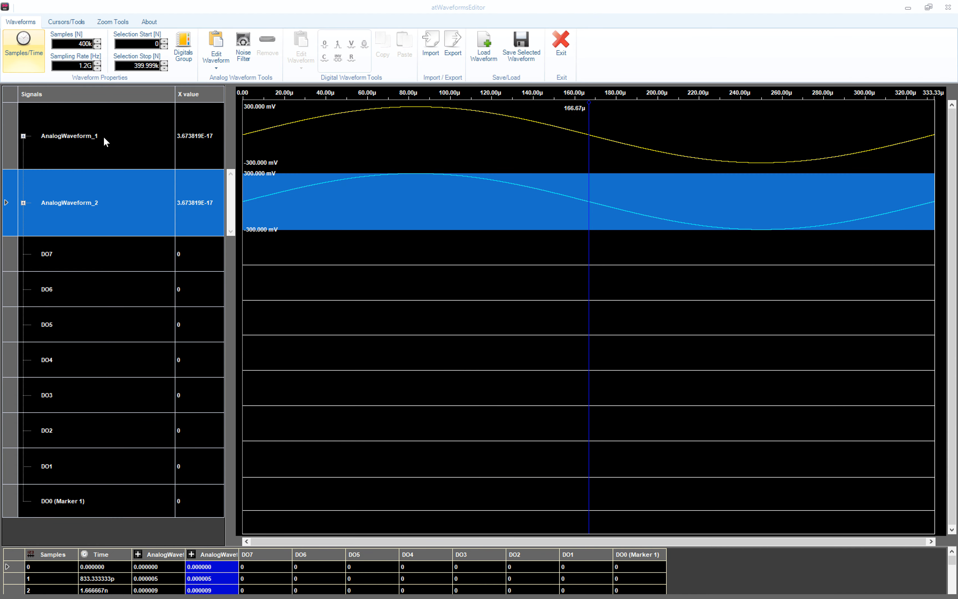
Import the comma-separated file MixedWfmTwoColumnsWithoutHeader into AnalogWaveform_1 and select the DO0 (Marker 1) channel to view its pattern.
left_click(106, 142)
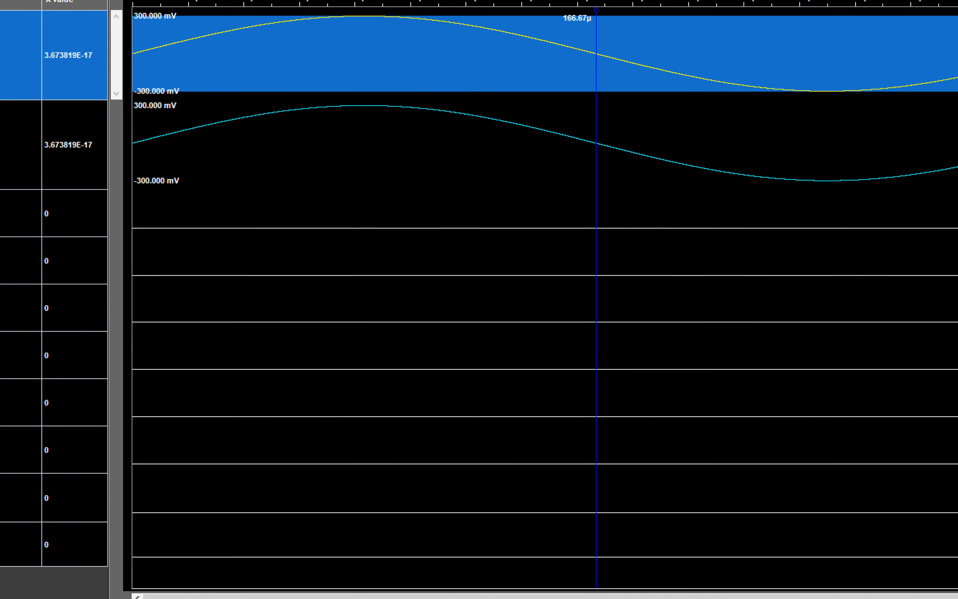
left_click(430, 44)
left_click(537, 204)
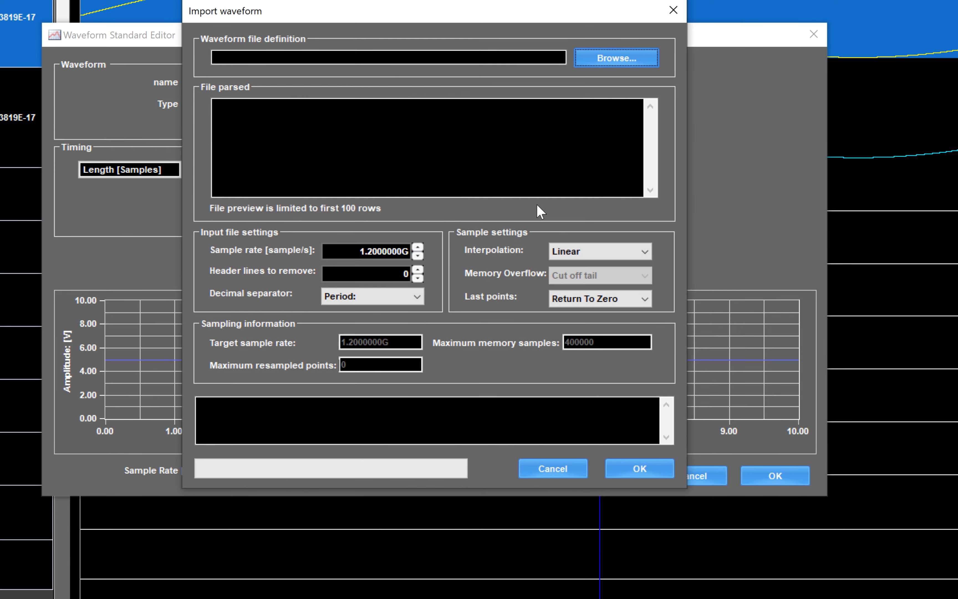
left_click(596, 60)
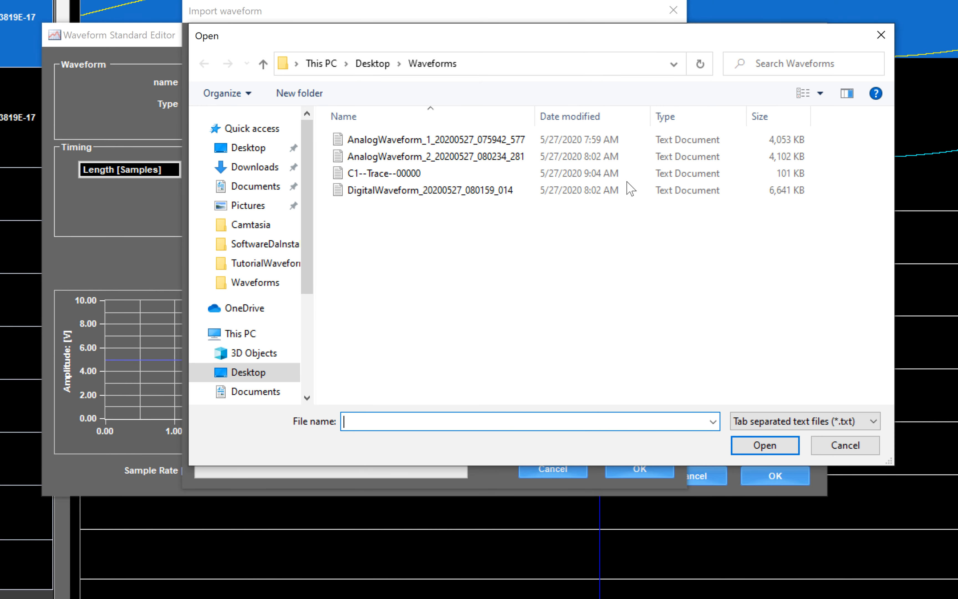
left_click(777, 422)
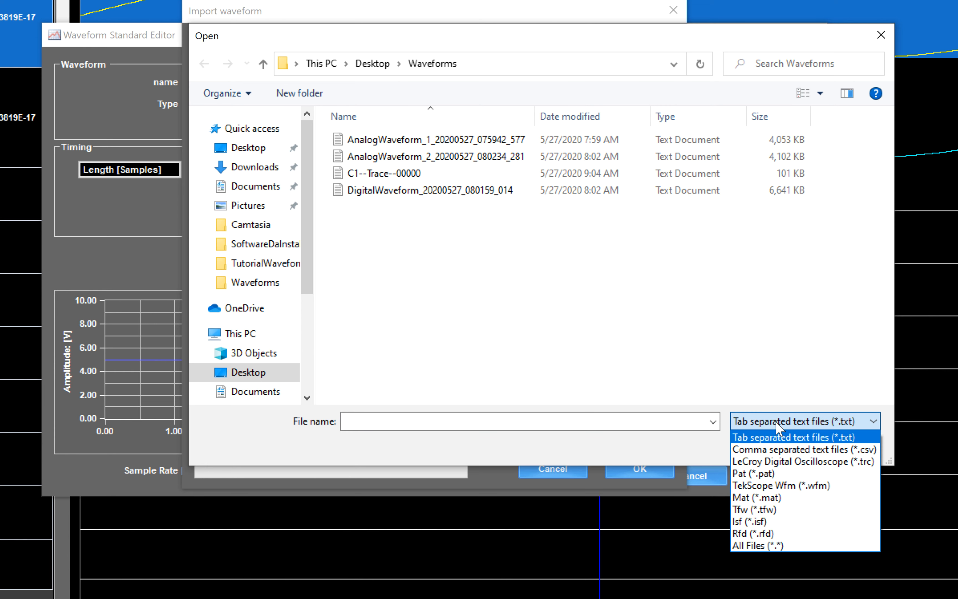
left_click(790, 450)
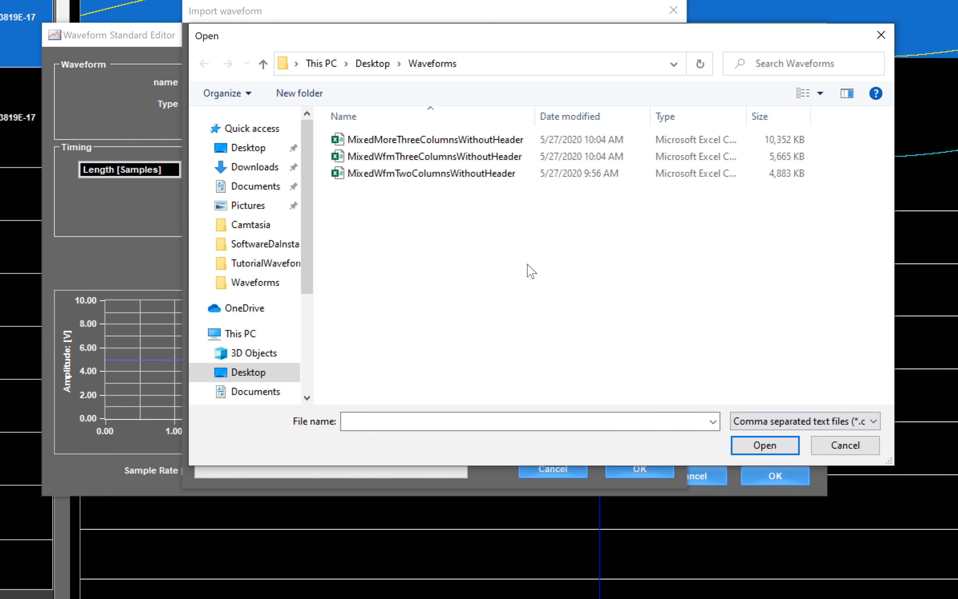
left_click(451, 181)
double_click(451, 175)
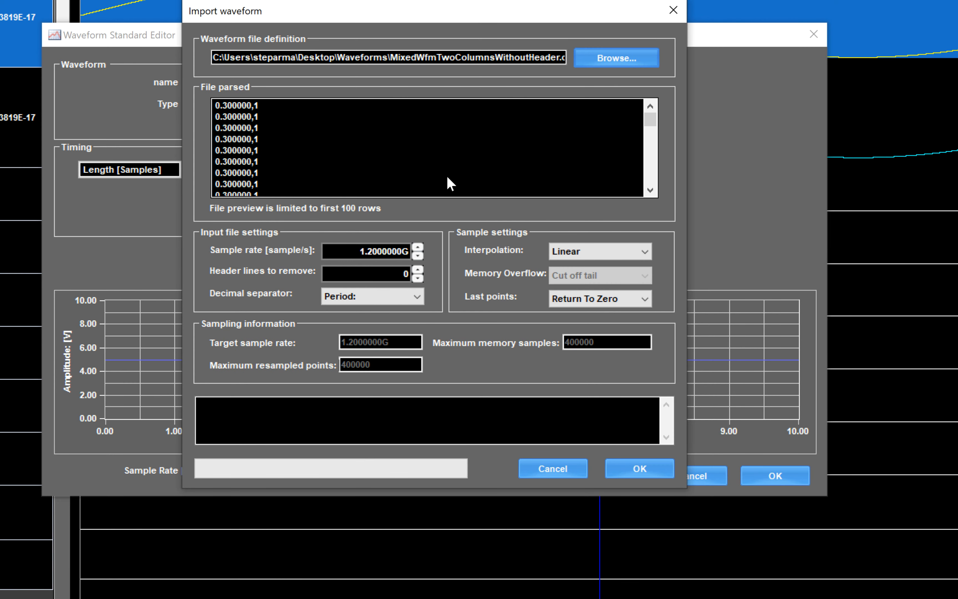
left_click(638, 471)
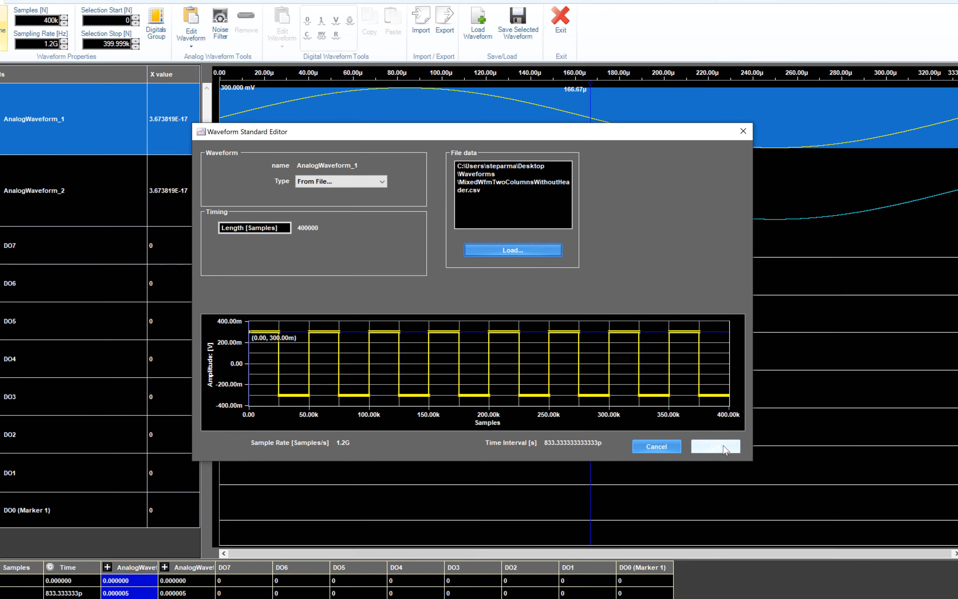
left_click(775, 475)
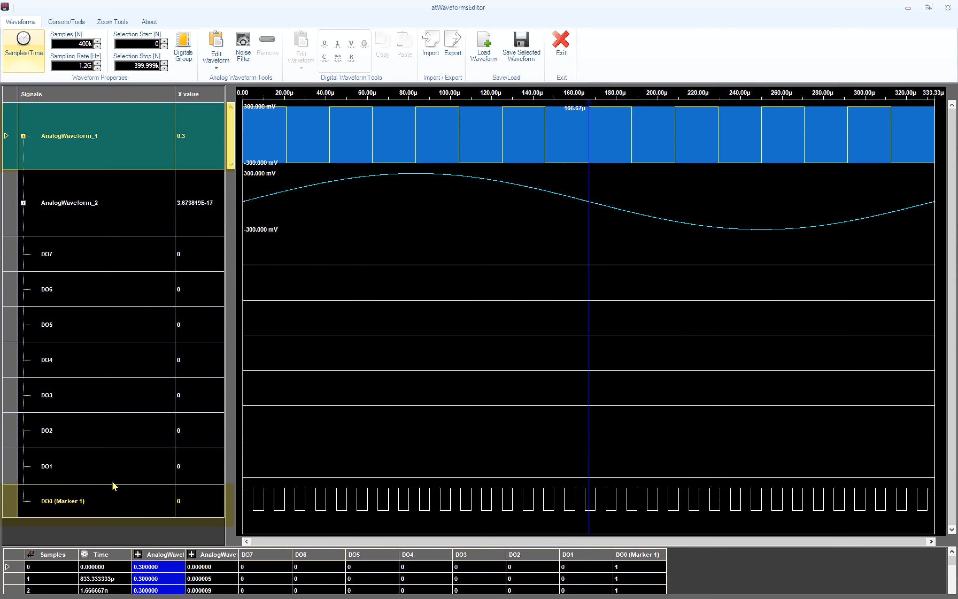
left_click(113, 500)
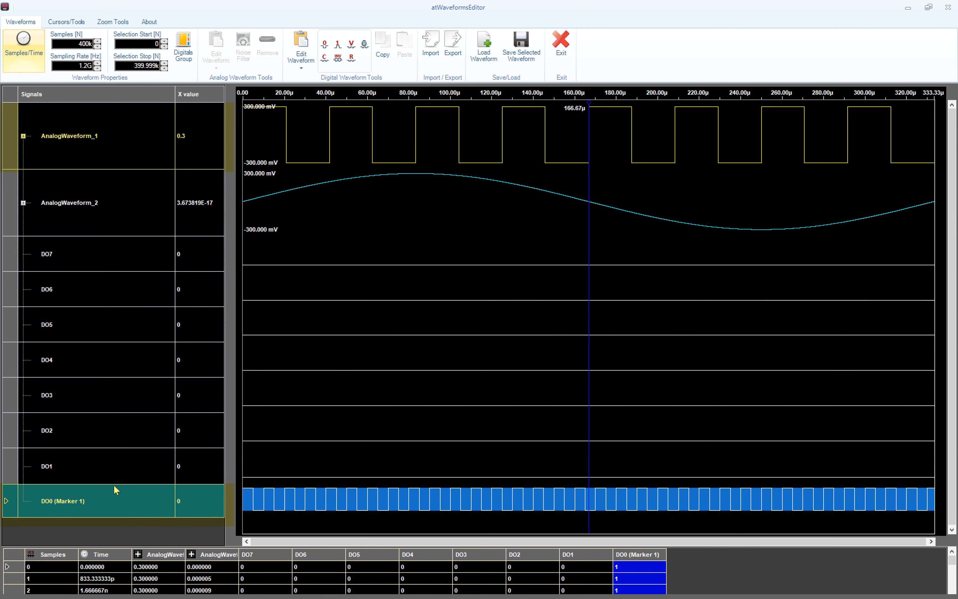
Restore AnalogWaveform_1 to a 1-cycle Sine waveform and clear DO0 (Marker 1) to all zeros.
left_click(150, 154)
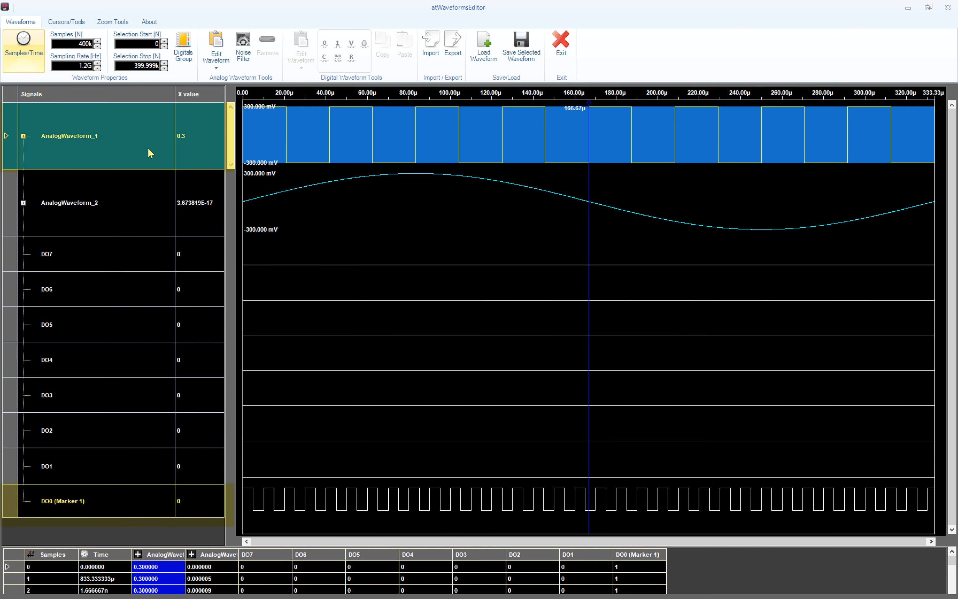
left_click(216, 49)
left_click(358, 195)
left_click(359, 224)
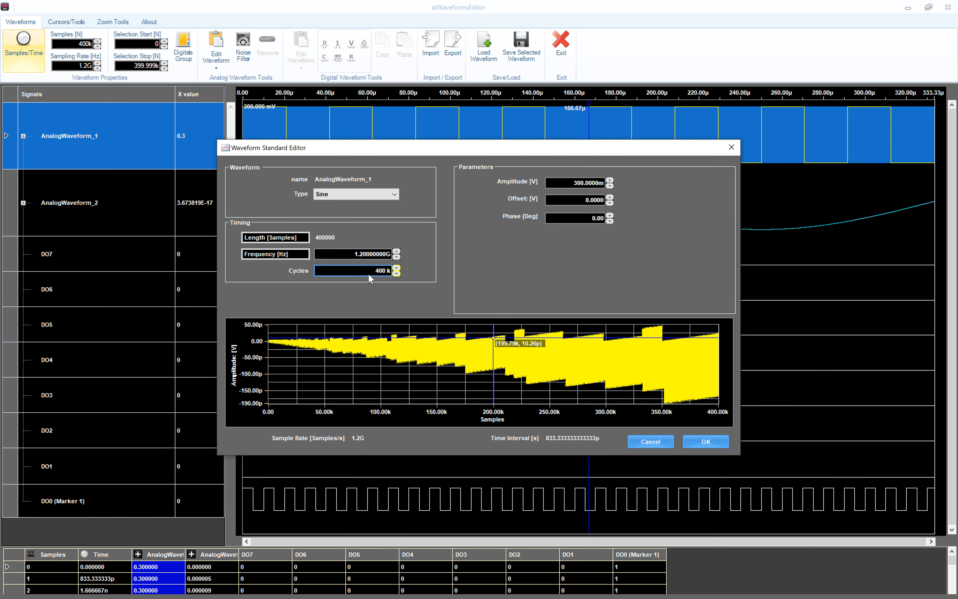
left_click(375, 271)
left_click(438, 377)
left_click(638, 412)
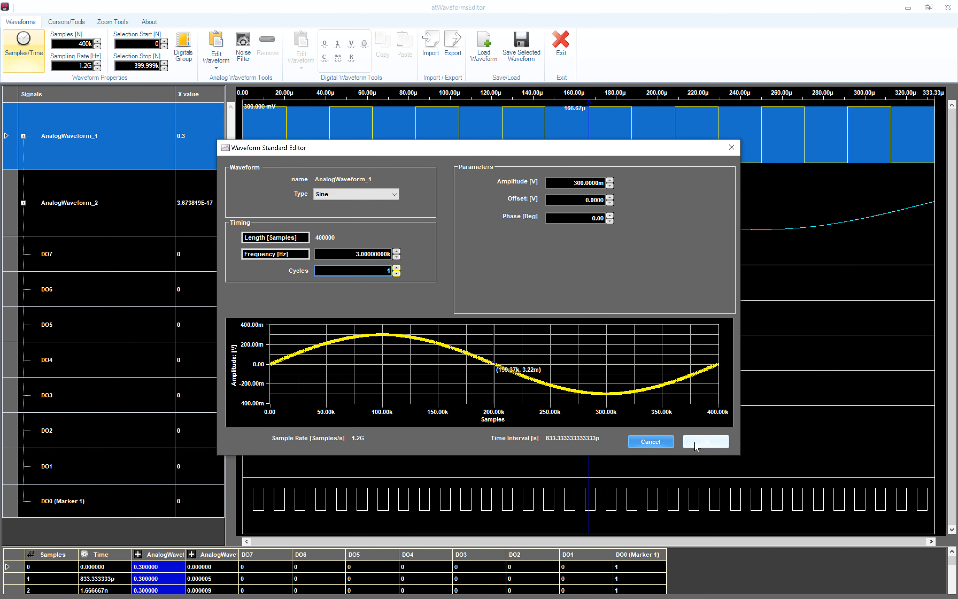
left_click(706, 442)
left_click(128, 503)
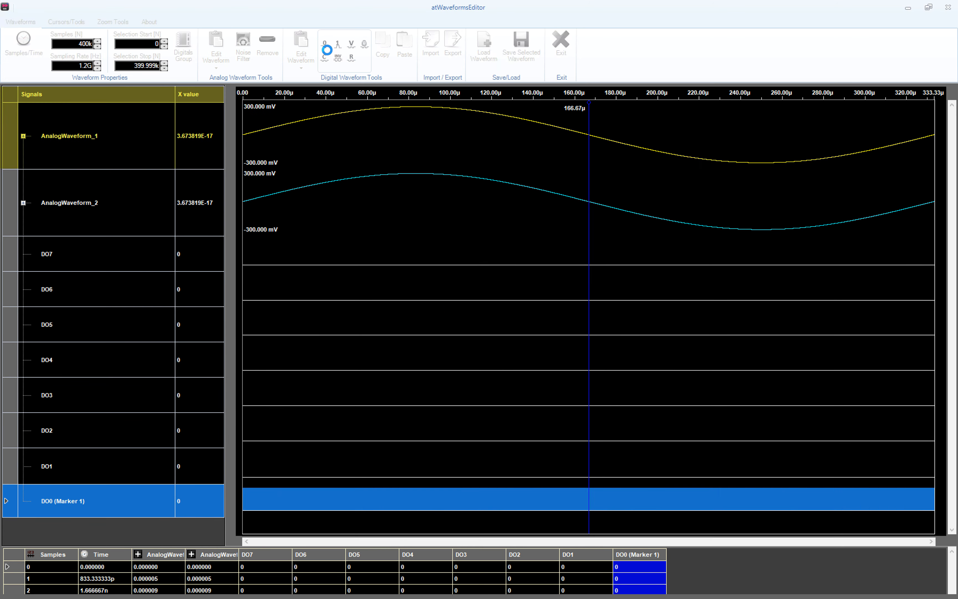
Import the comma-separated file MixedWfmThreeColumnsWithoutHeader into AnalogWaveform_1, highlighting the first row of the parsed data before accepting it.
left_click(160, 149)
left_click(439, 47)
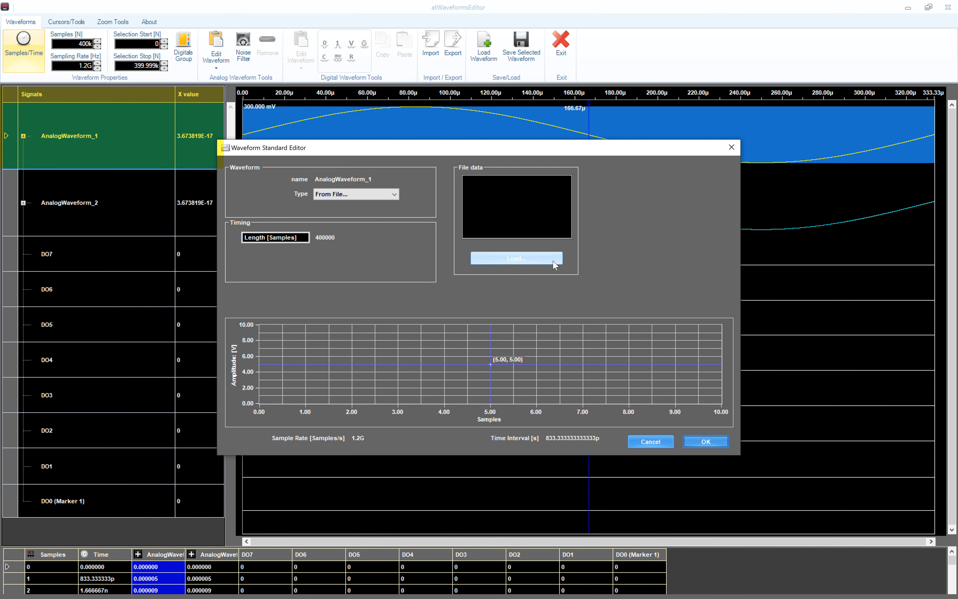
left_click(501, 257)
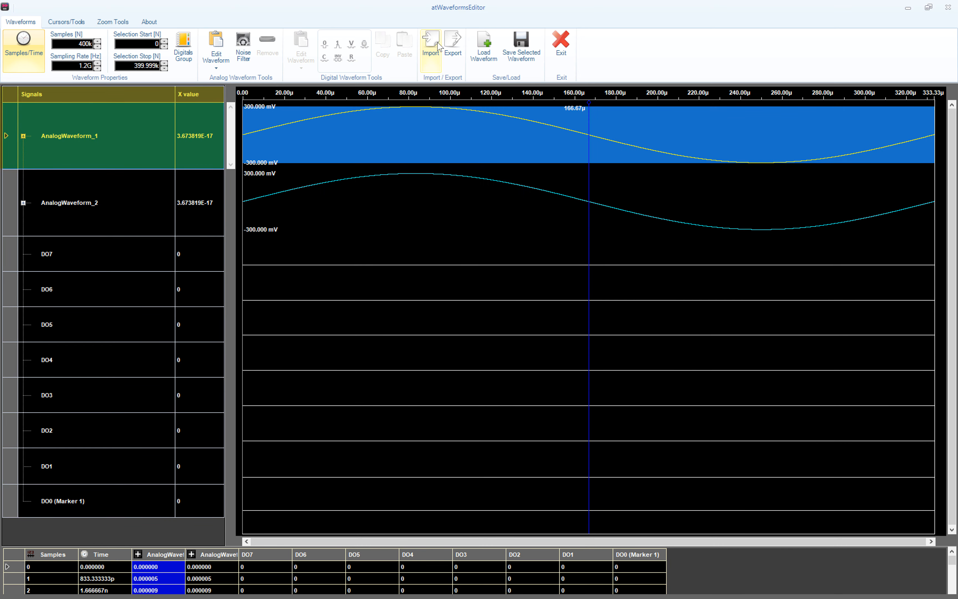
left_click(431, 44)
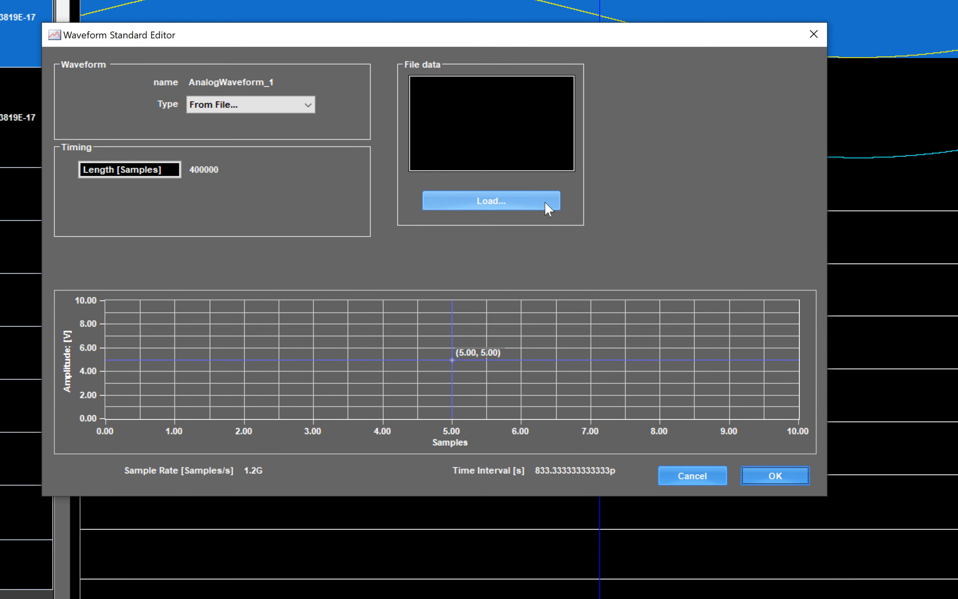
left_click(546, 204)
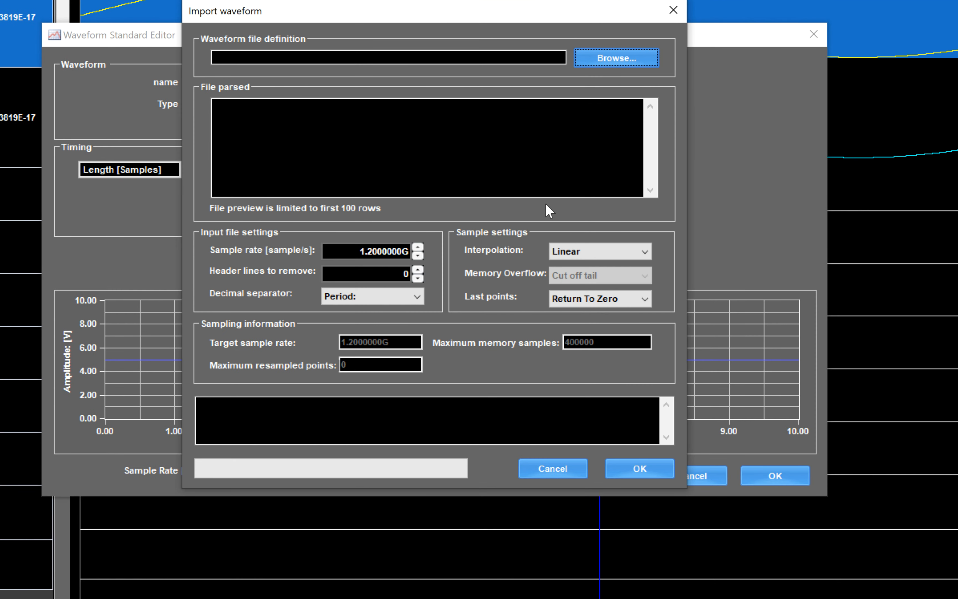
left_click(603, 59)
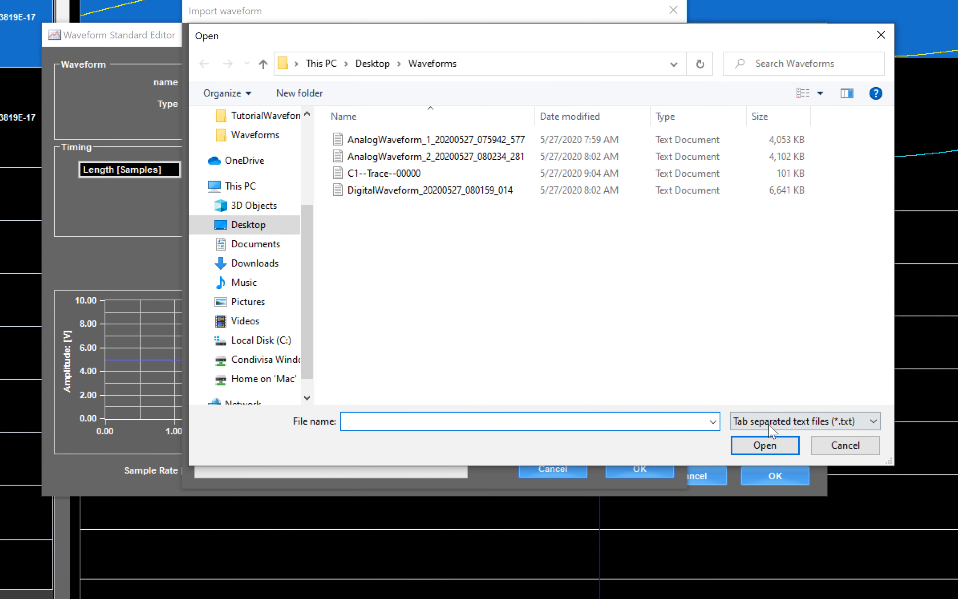
left_click(770, 424)
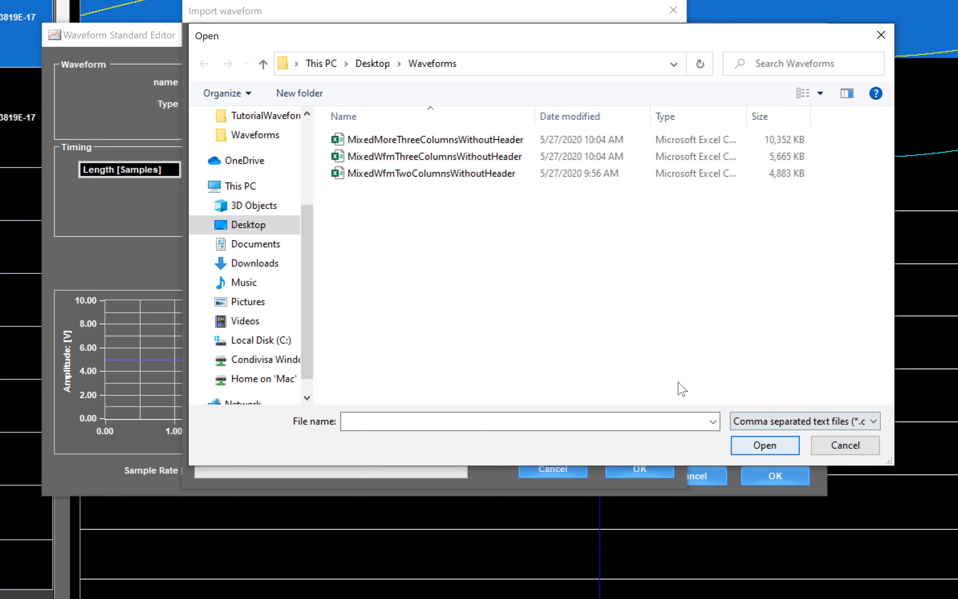
double_click(417, 156)
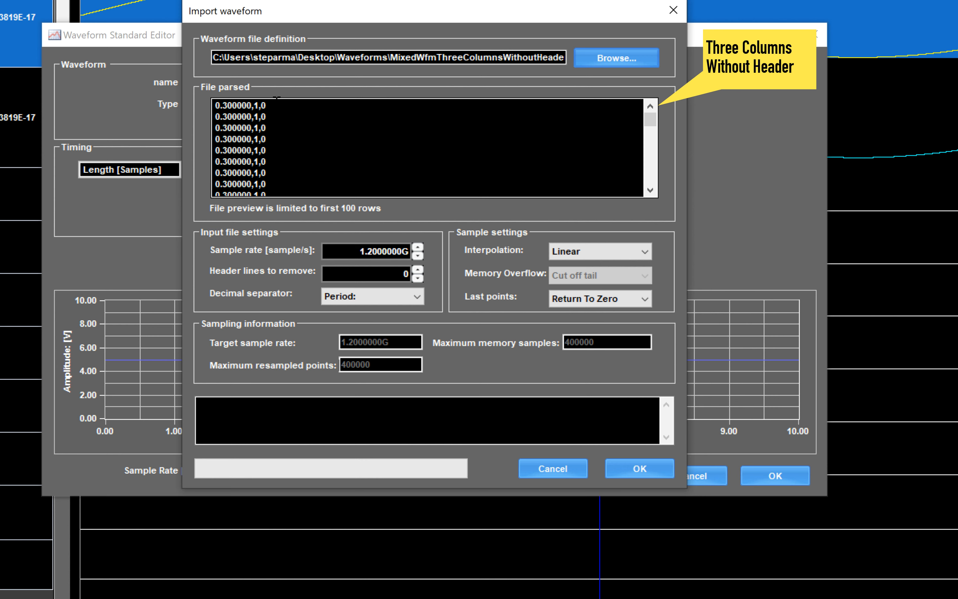
left_click_drag(276, 99, 210, 99)
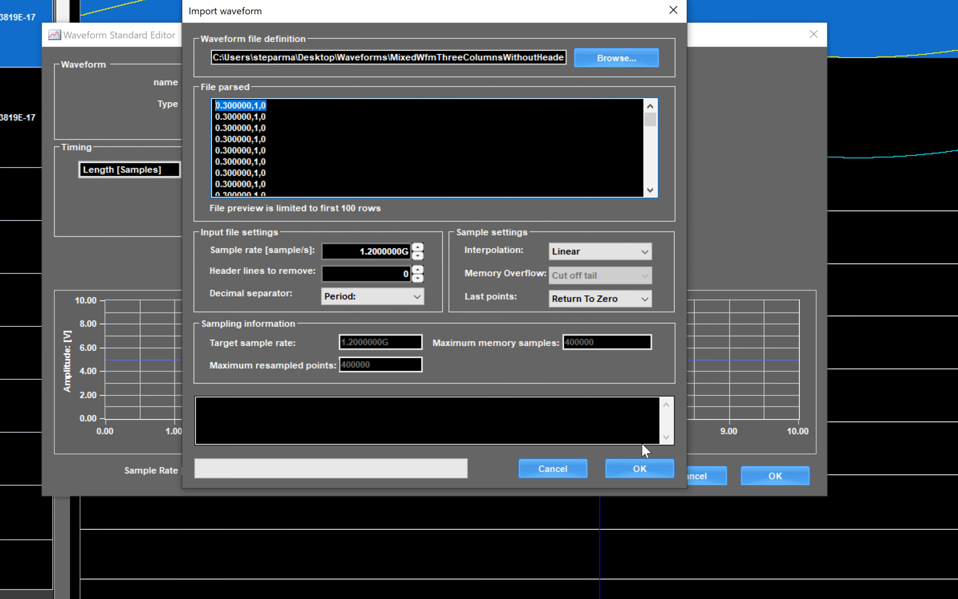
left_click(644, 469)
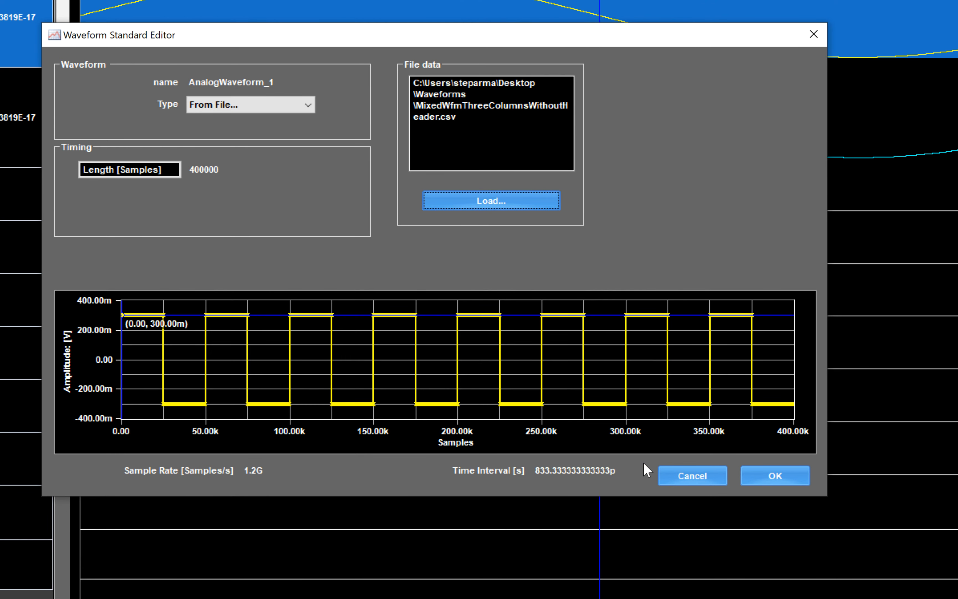
left_click(775, 478)
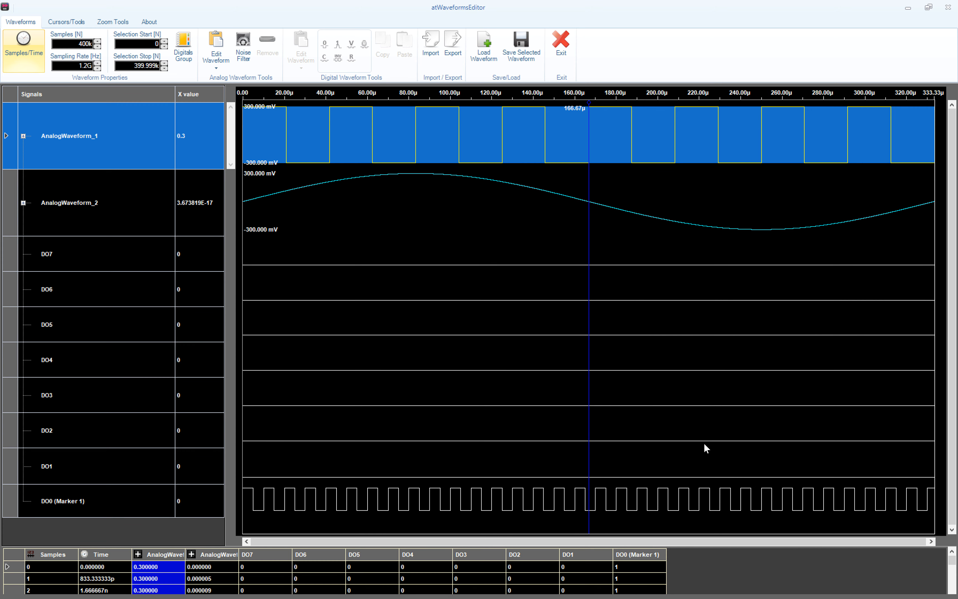
Reset AnalogWaveform_1 to a Sine waveform with a single cycle and clear DO0 (Marker 1) to all zeros.
left_click(221, 42)
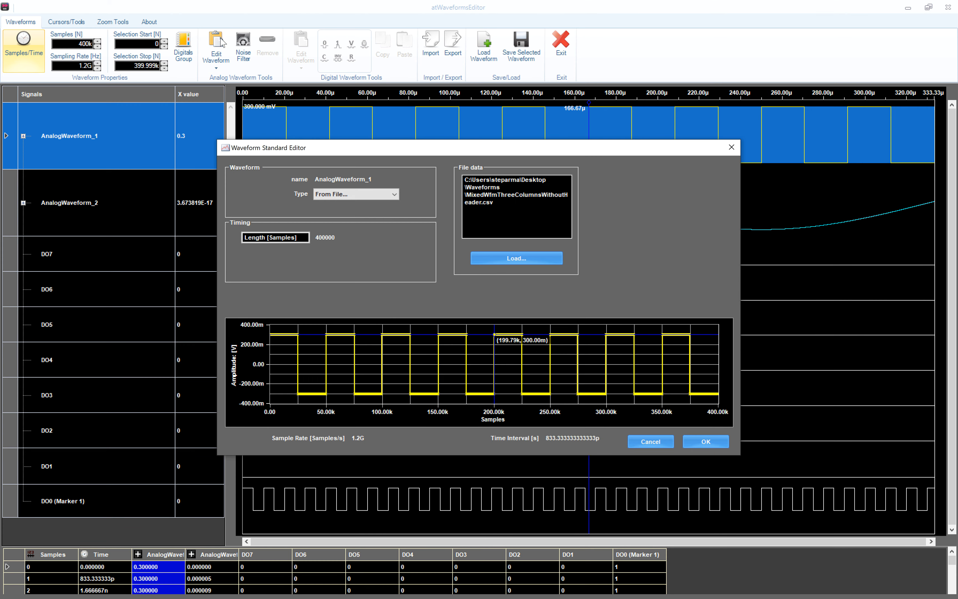
left_click(394, 195)
left_click(336, 207)
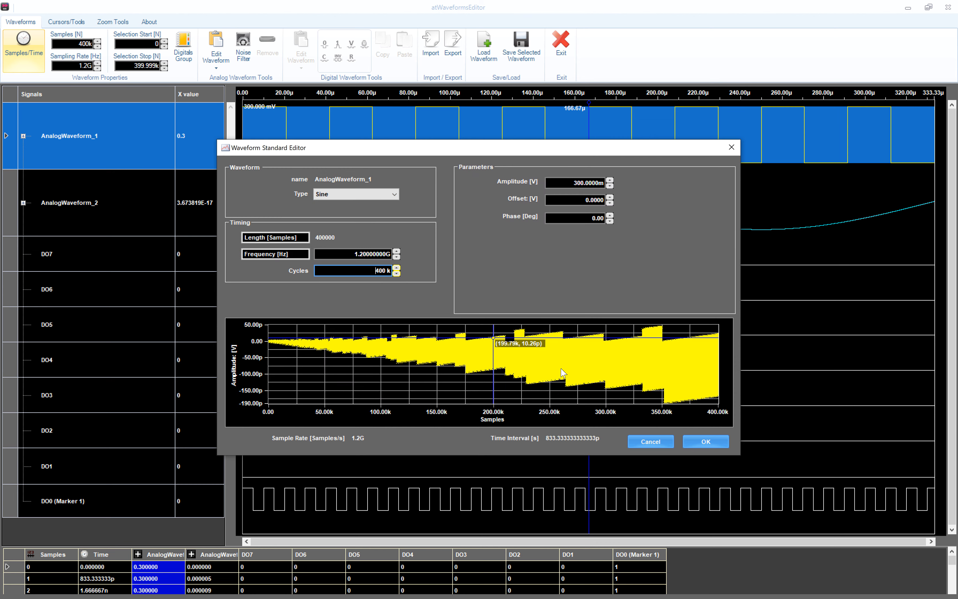
left_click(381, 274)
left_click(433, 374)
left_click(631, 414)
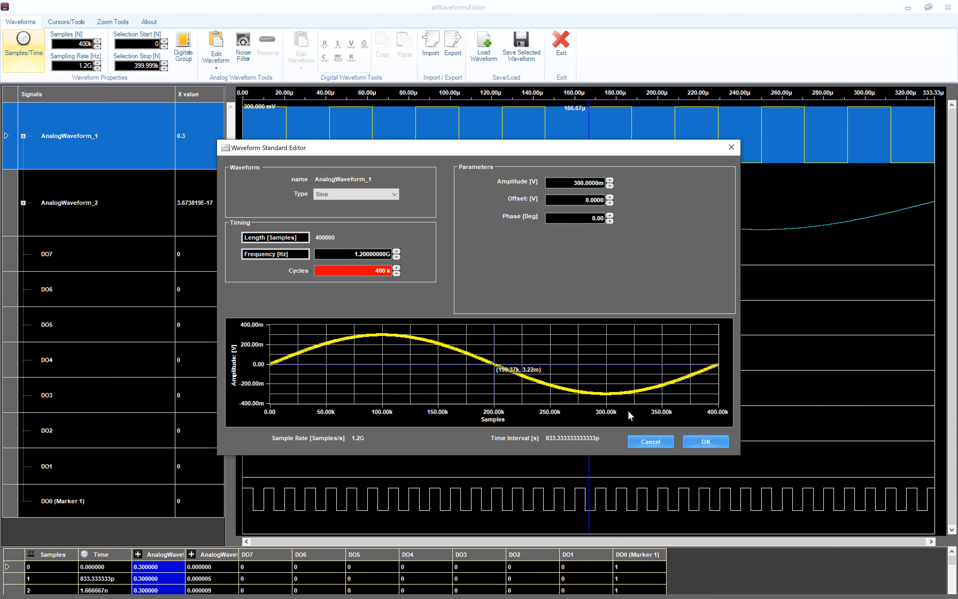
left_click(703, 445)
left_click(139, 501)
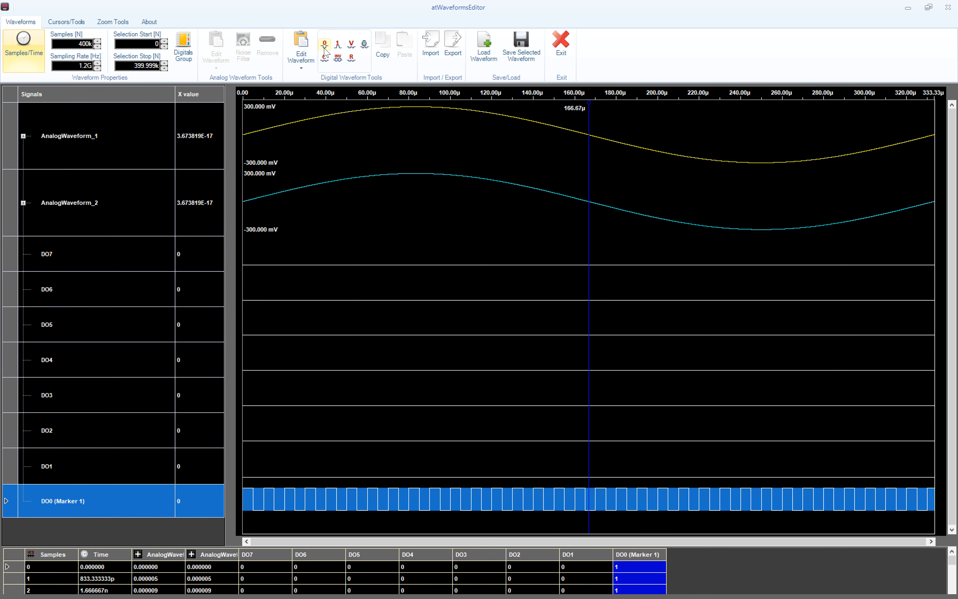
Import the comma-separated file MixedMoreThreeColumnsWithoutHeader into AnalogWaveform_1, highlighting the first row of the parsed data before accepting it.
left_click(142, 150)
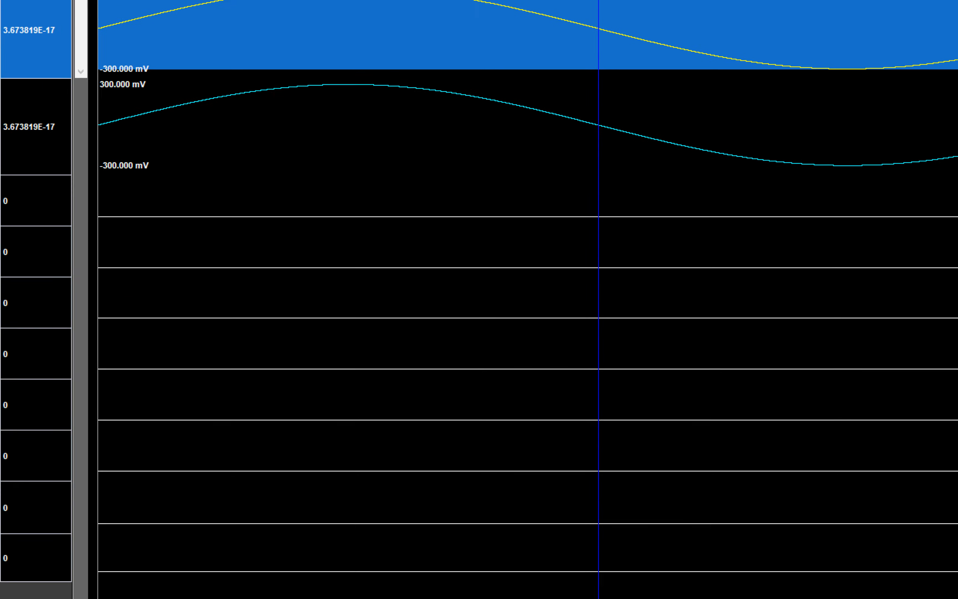
left_click(430, 44)
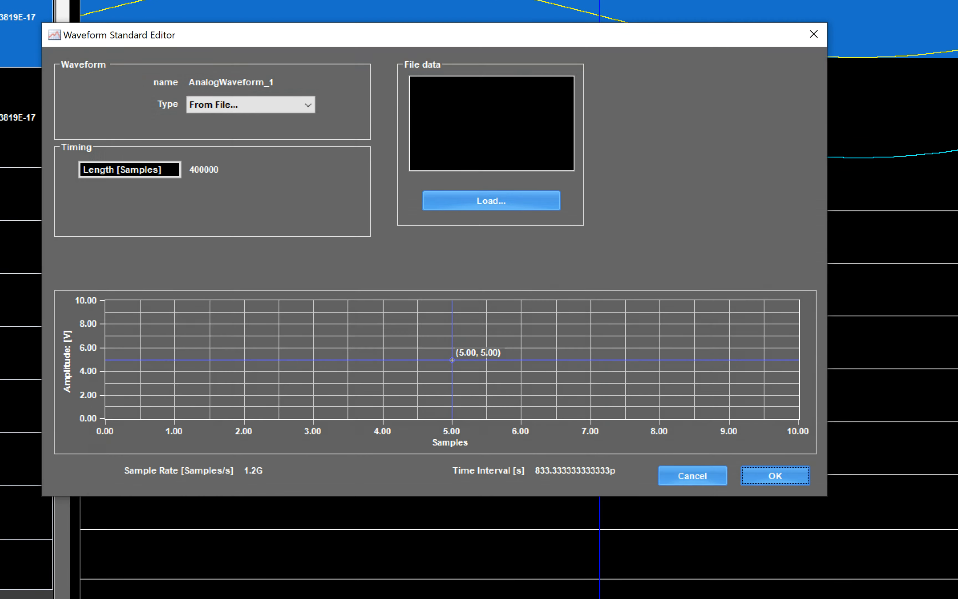
left_click(486, 198)
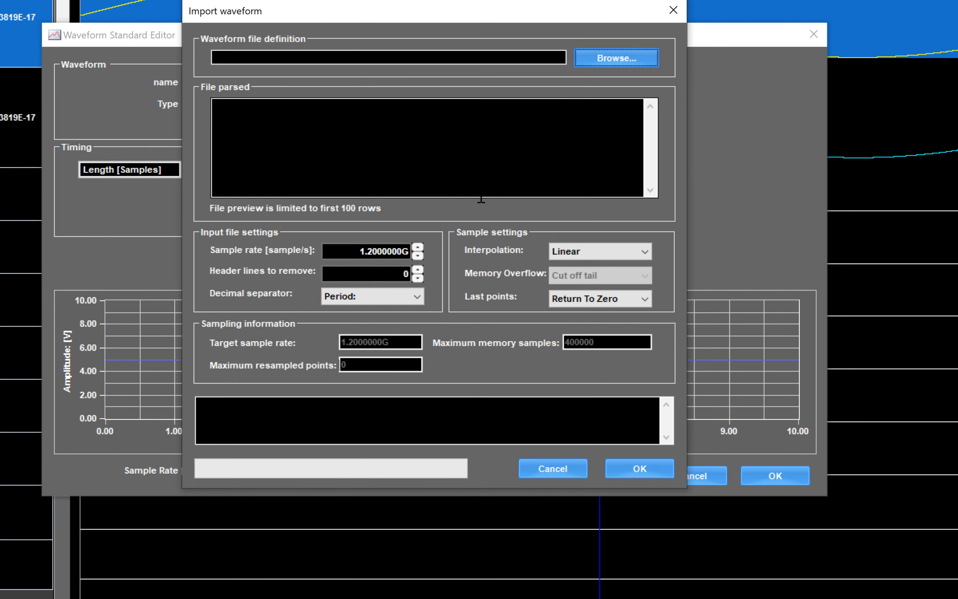
left_click(610, 59)
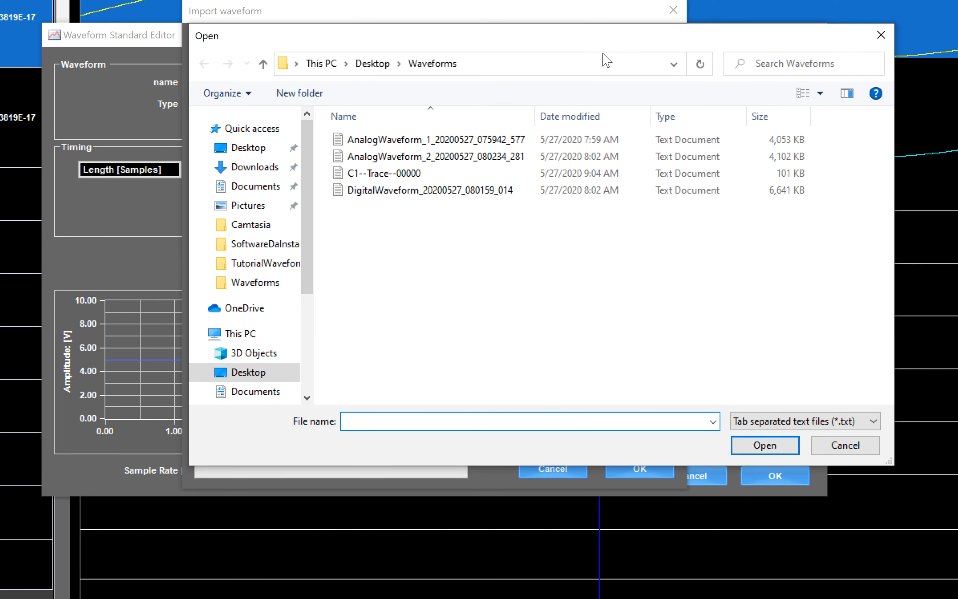
left_click(800, 417)
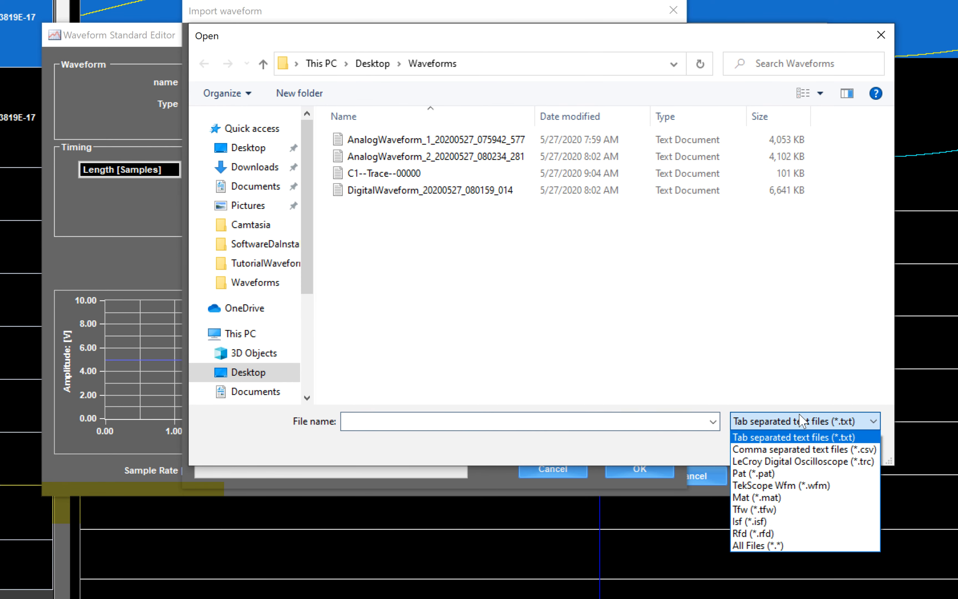
left_click(790, 450)
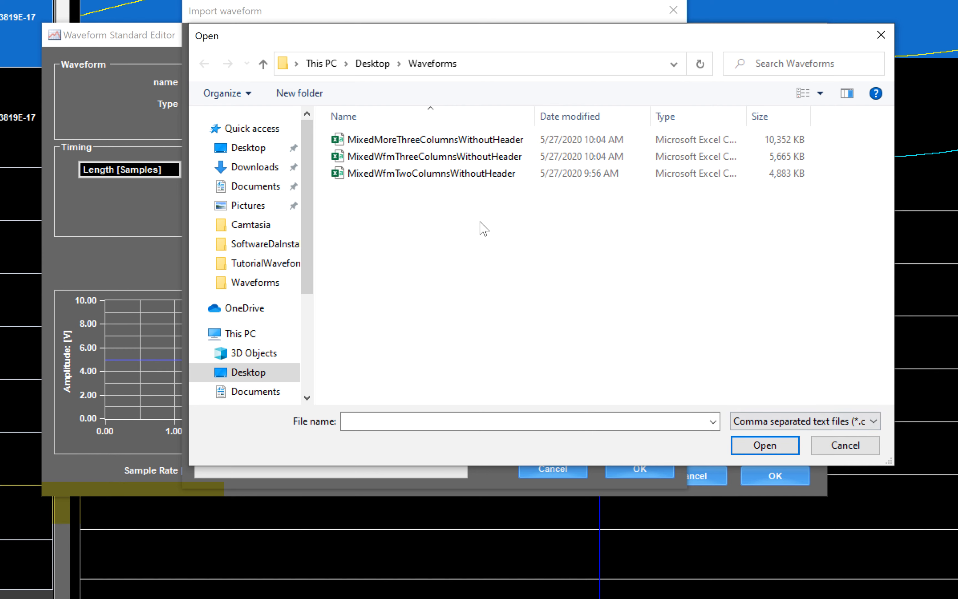
double_click(408, 140)
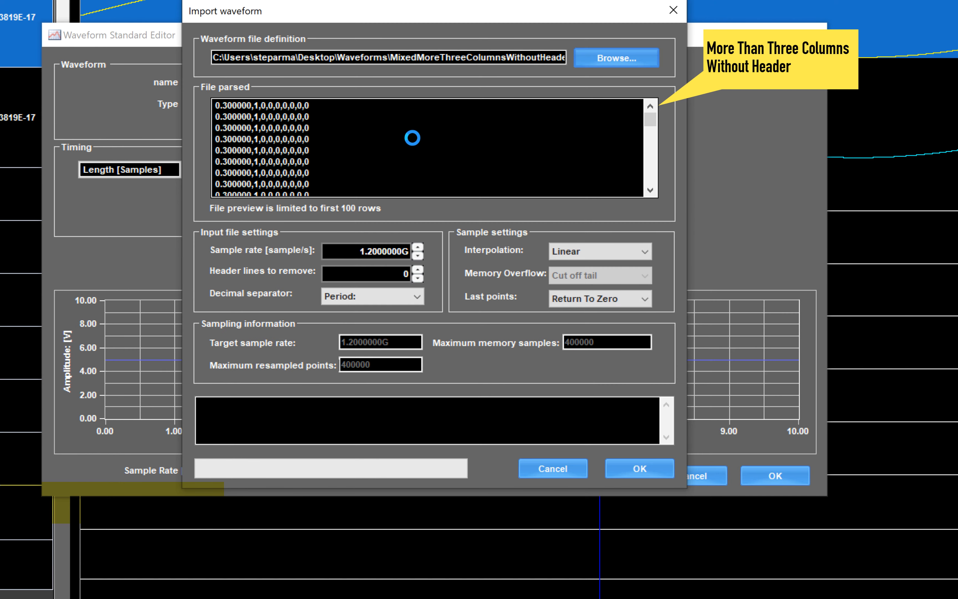
left_click_drag(311, 105, 211, 102)
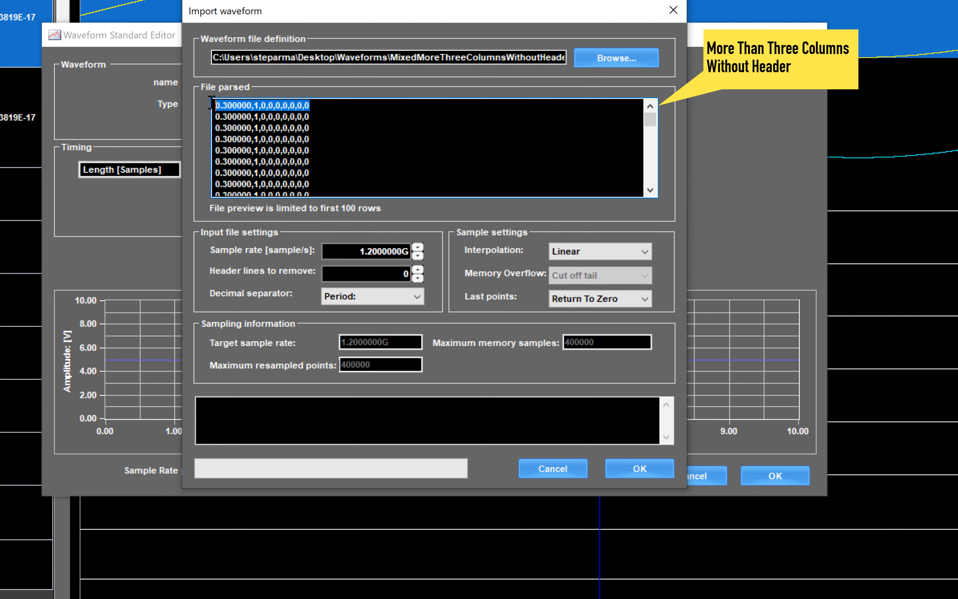
left_click(651, 472)
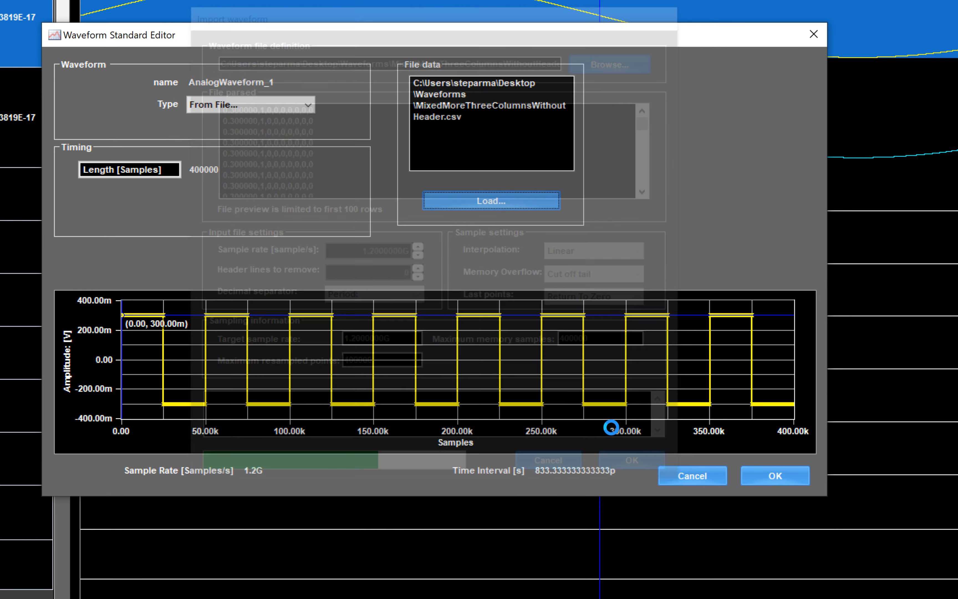
left_click(763, 469)
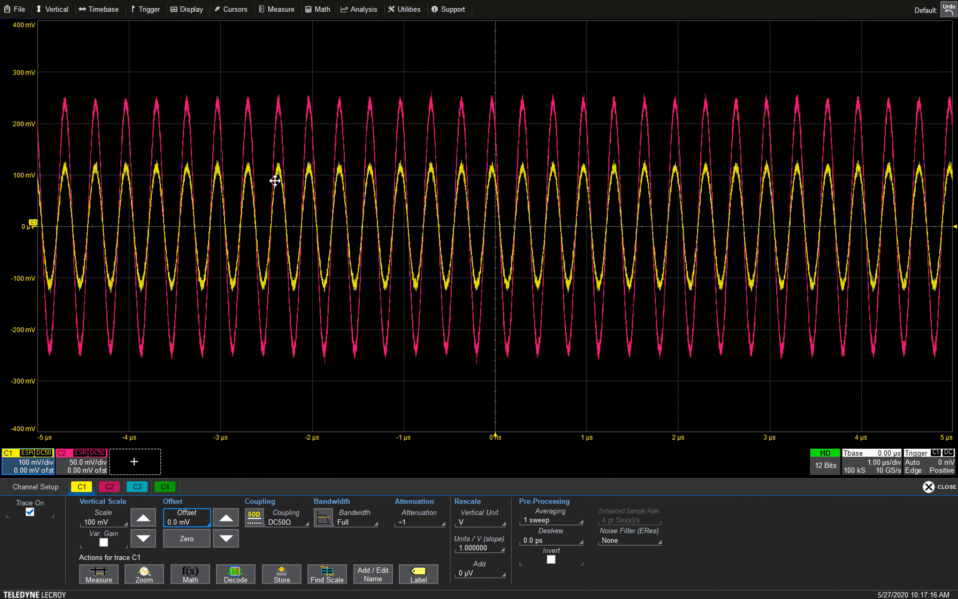
In the Teledyne LeCroy oscilloscope application, save the C1 waveform in Binary format as C1--Trace--00001.trc in the Desktop Waveforms folder.
left_click(25, 16)
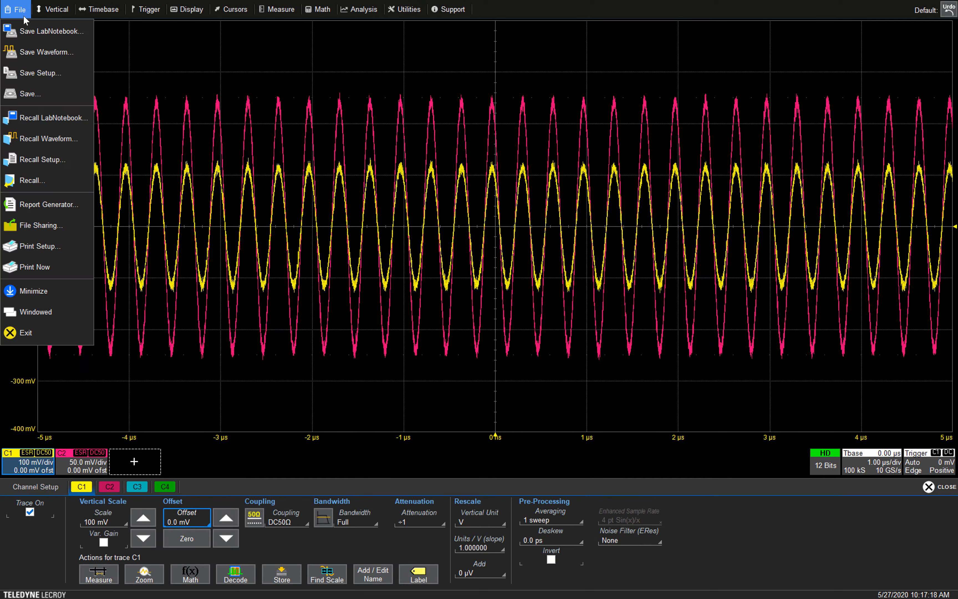
left_click(26, 51)
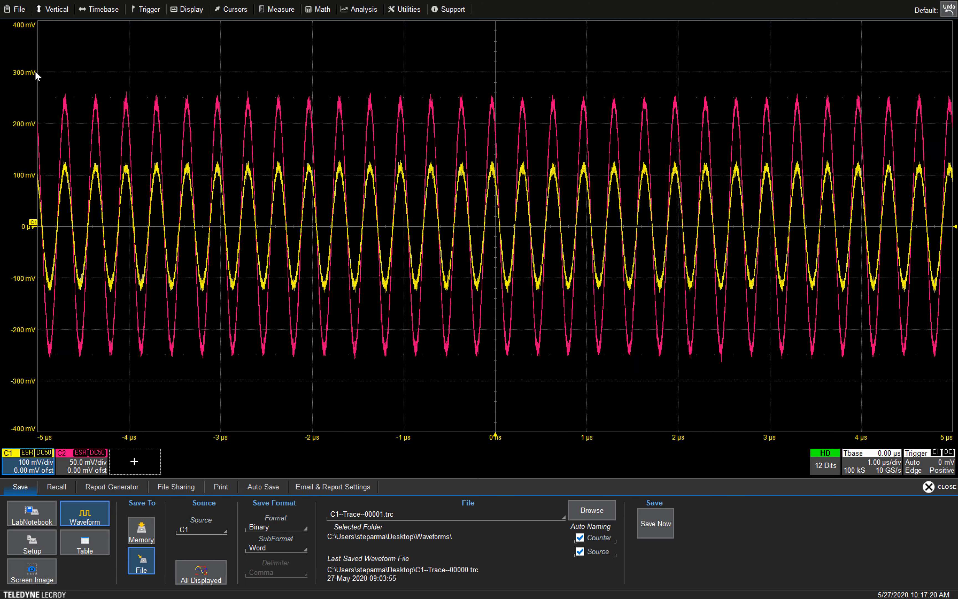
left_click(604, 506)
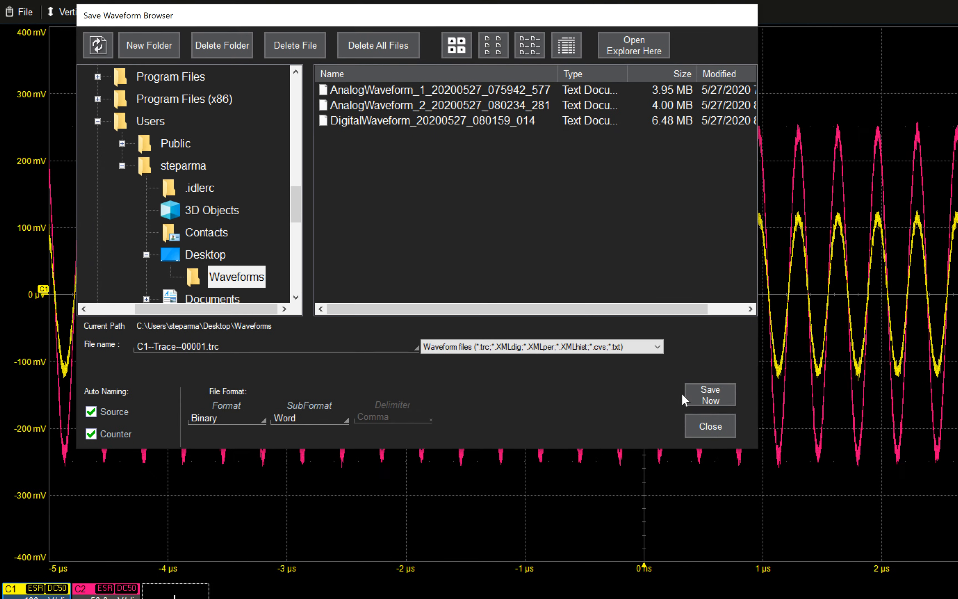
left_click(705, 397)
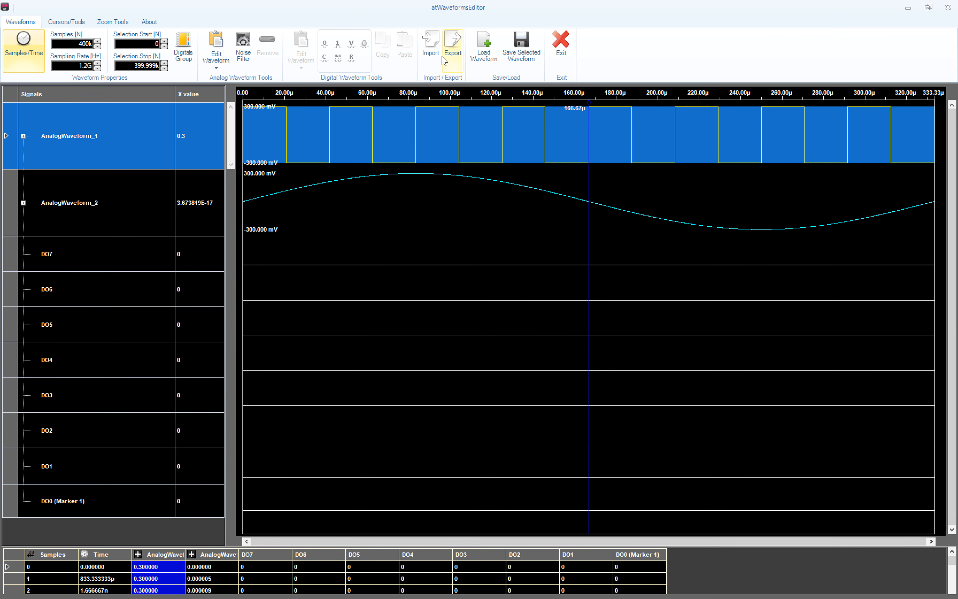
Load the LeCroy Digital Oscilloscope file C1--Trace--00001.trc from the Waveforms folder for AnalogWaveform_1, accepting its conversion to a txt file.
left_click(431, 46)
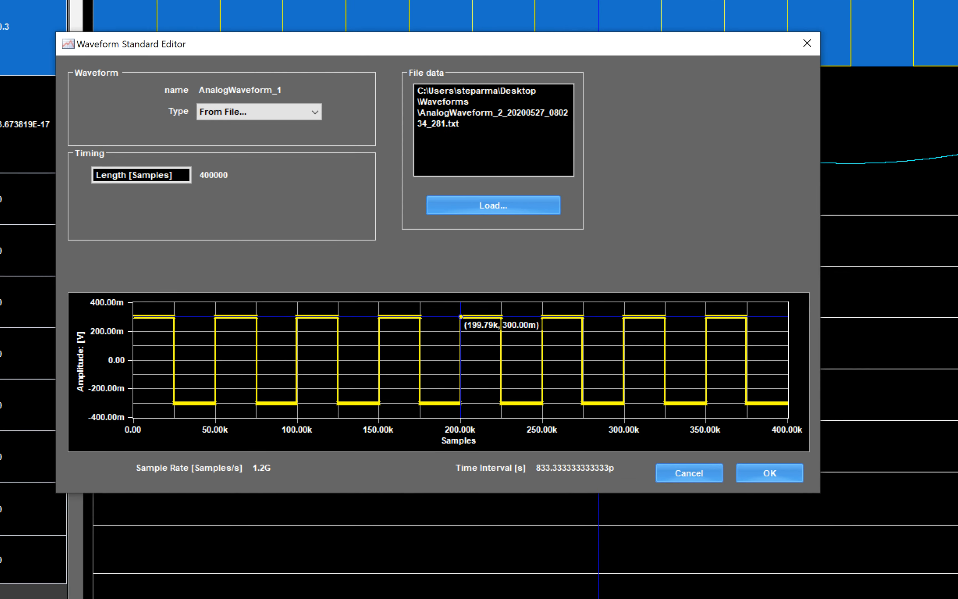
left_click(522, 206)
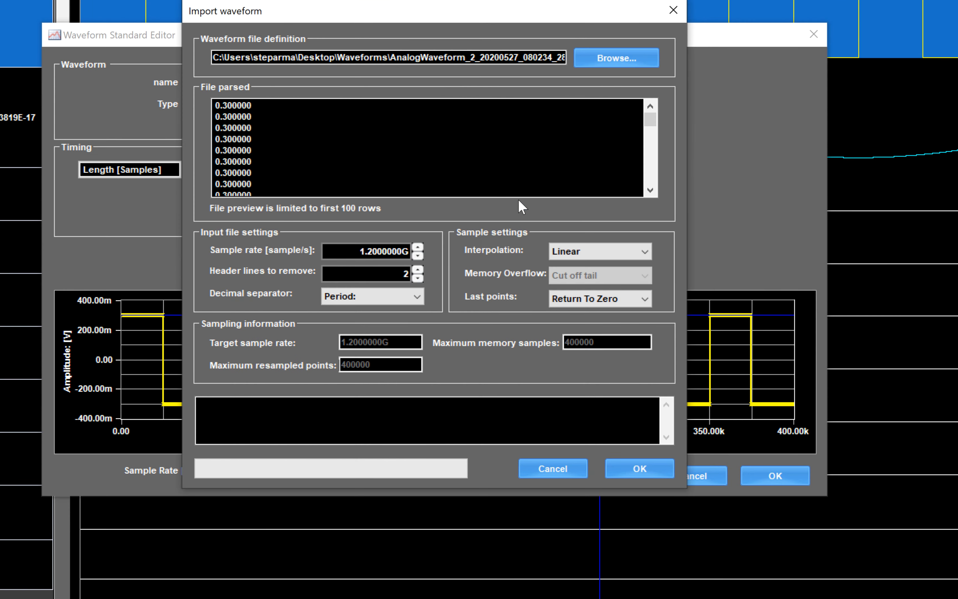
left_click(618, 59)
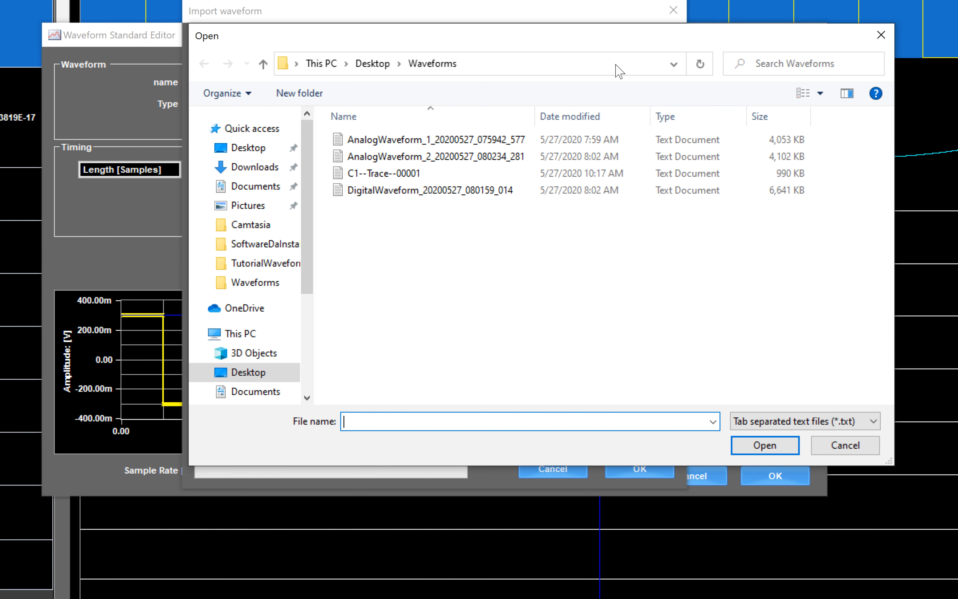
left_click(871, 435)
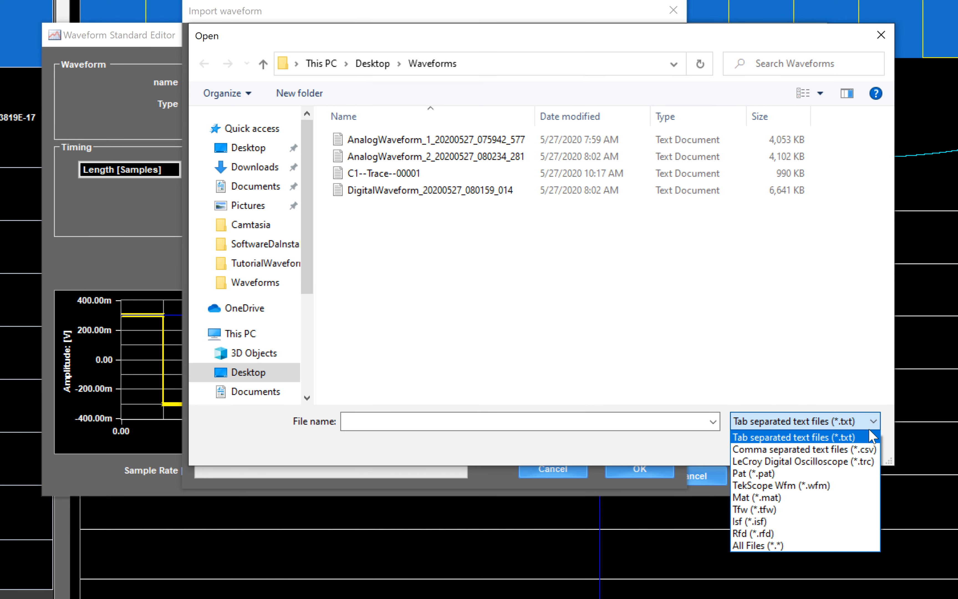
left_click(871, 462)
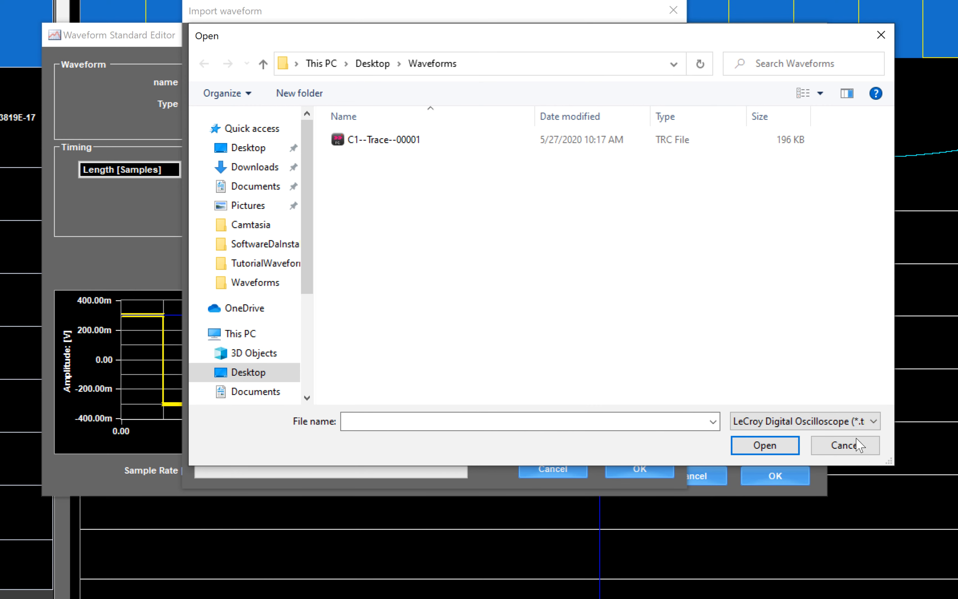
left_click(538, 142)
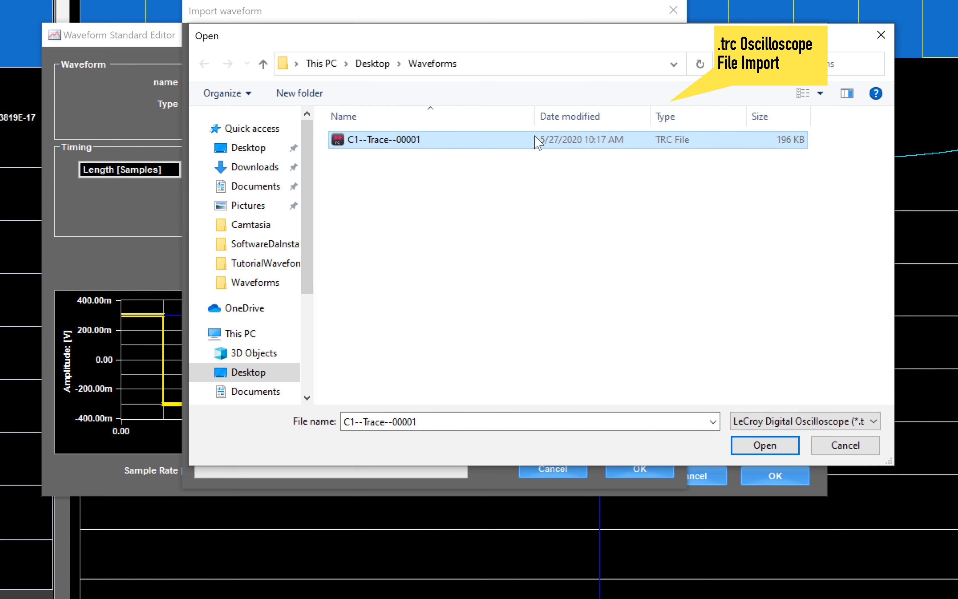
left_click(744, 446)
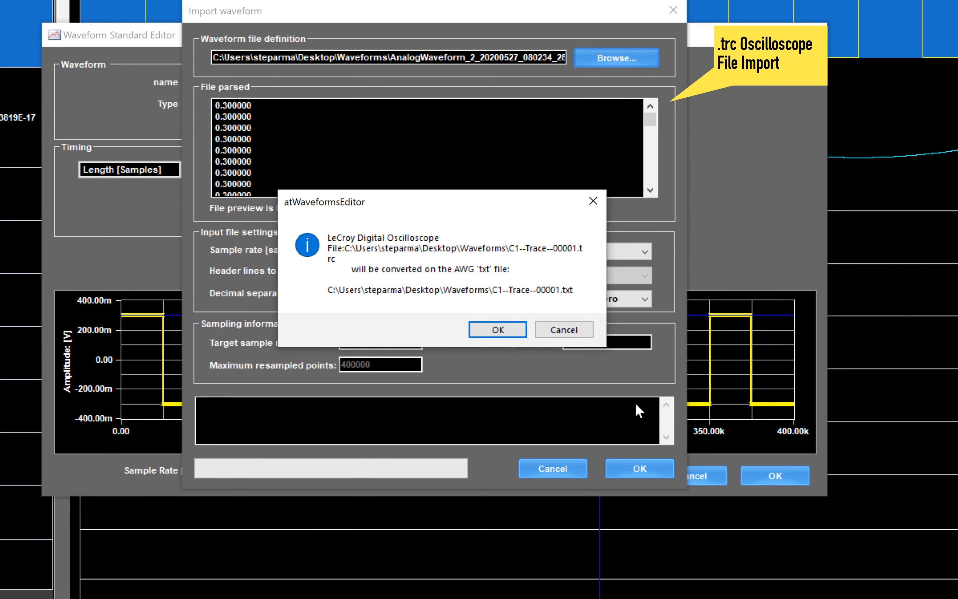
left_click(501, 330)
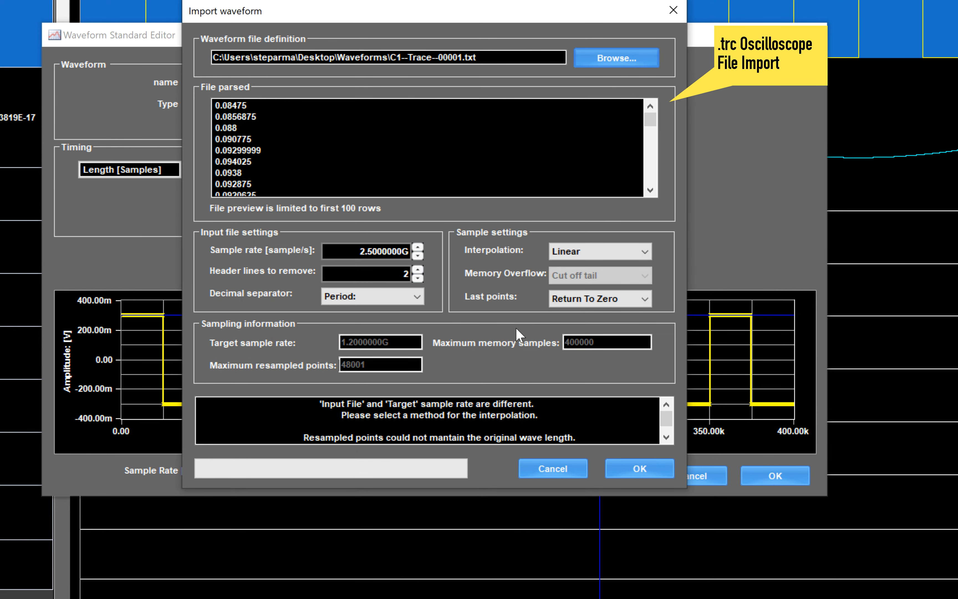
Set the header lines to remove to 0 to inspect the converted file's header, and restore the setting to 2.
left_click(418, 278)
left_click(418, 278)
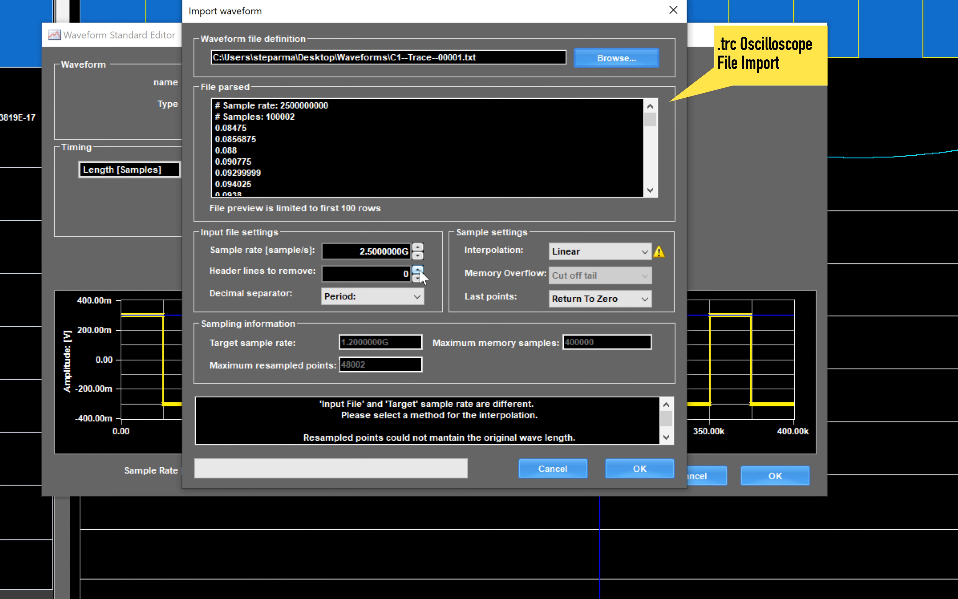
left_click(419, 270)
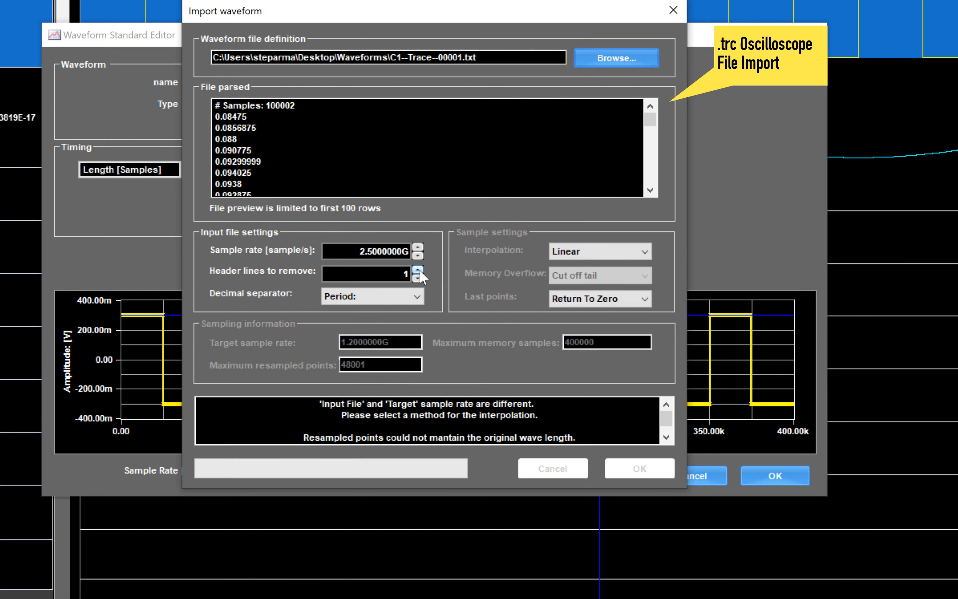
left_click(418, 270)
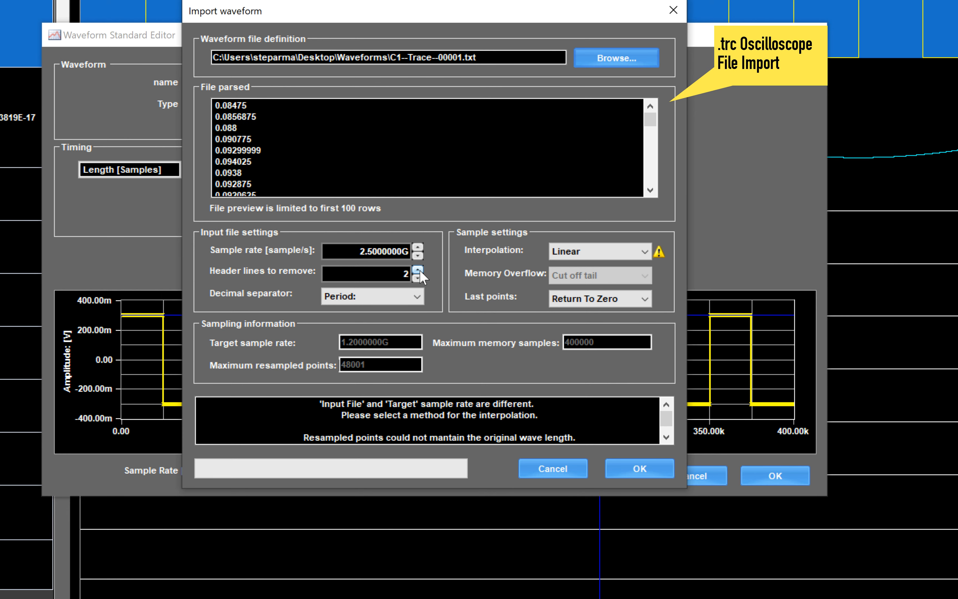
Review the interpolation methods, keep Linear, and accept the trace import into AnalogWaveform_1.
left_click(646, 253)
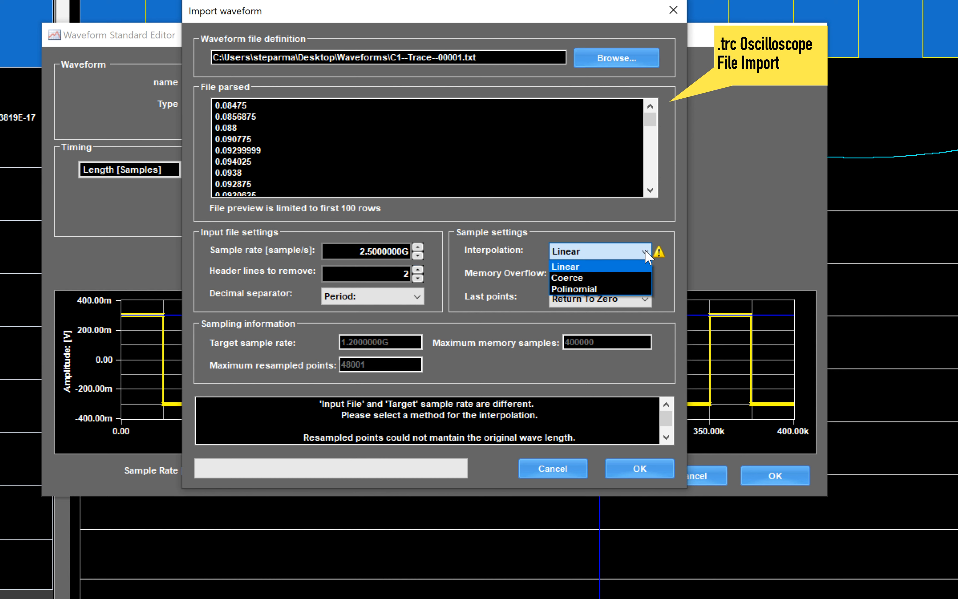
left_click(646, 254)
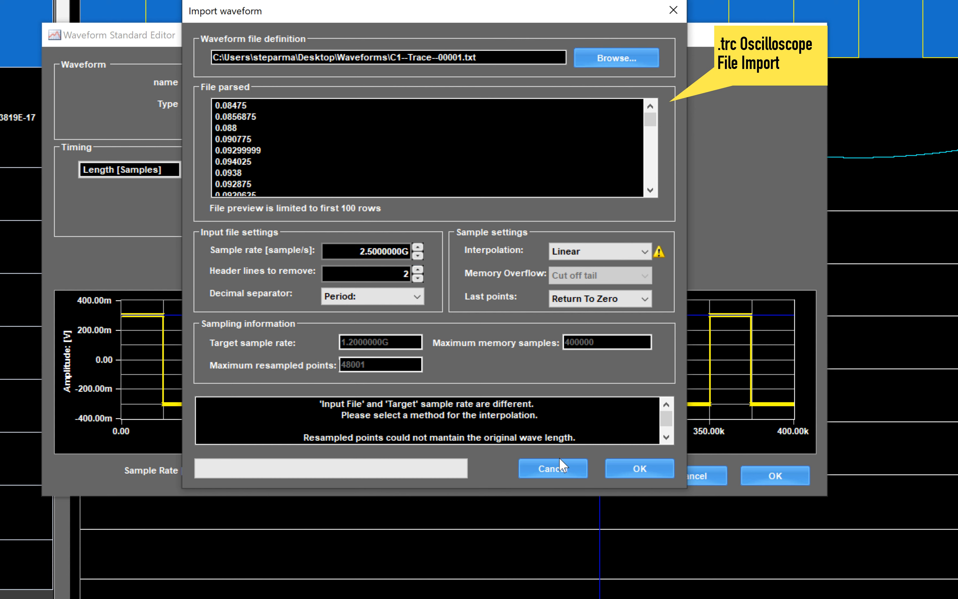
left_click(647, 474)
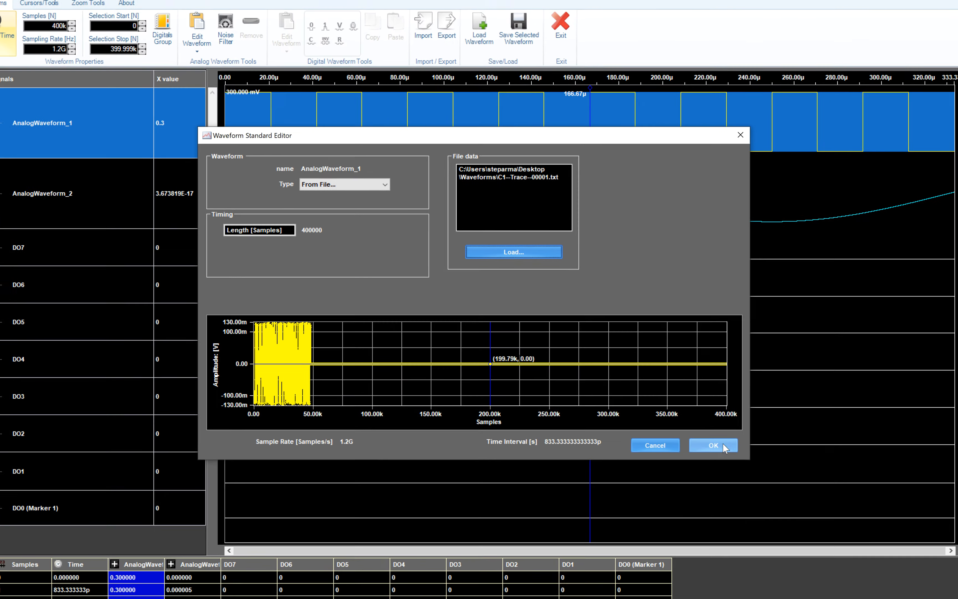
left_click(775, 476)
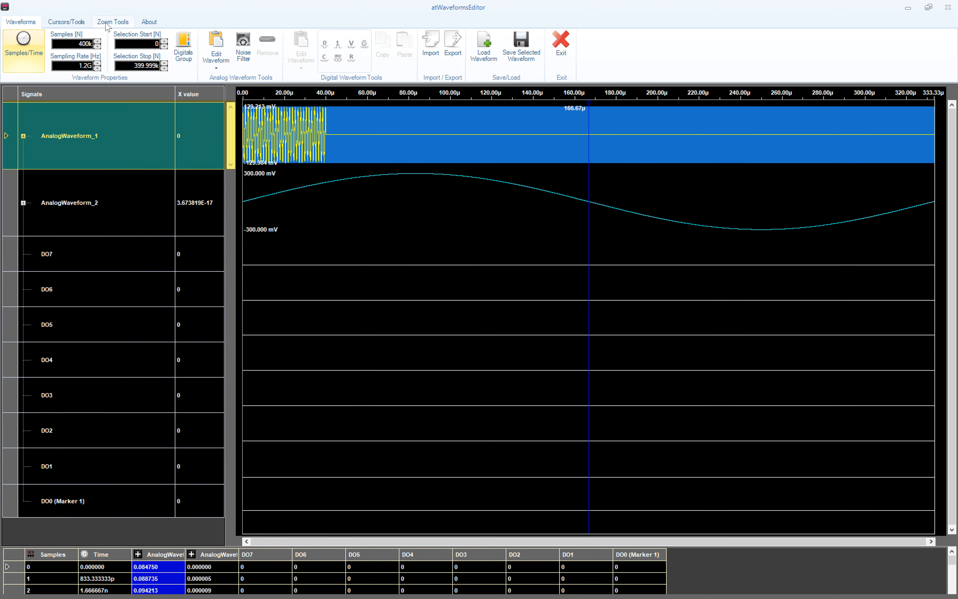
Examine the imported trace with Zoom Manual over about 11 to 17.2 µs and enlarge the height of the AnalogWaveform_1 row.
left_click(109, 24)
left_click(29, 69)
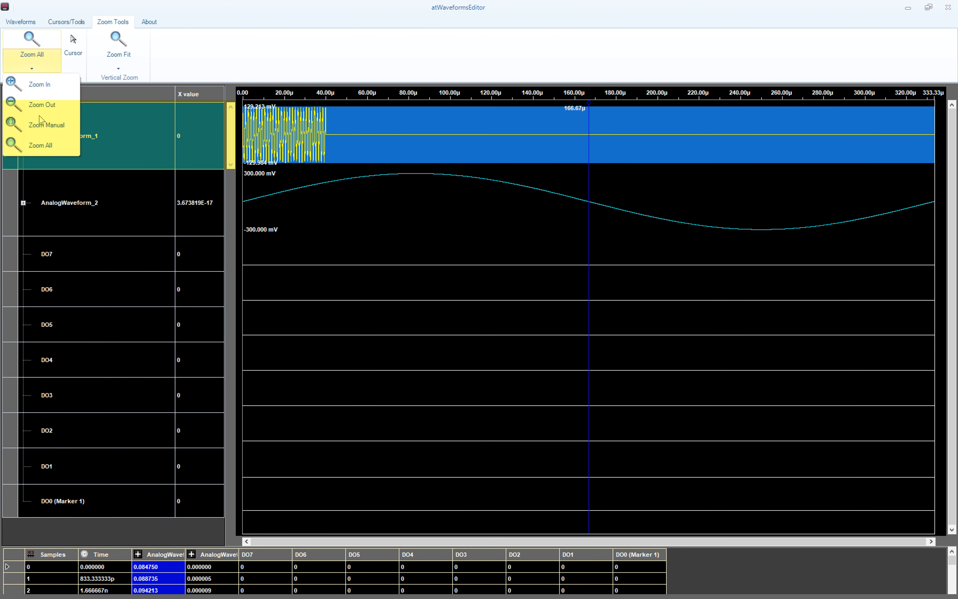
left_click(44, 126)
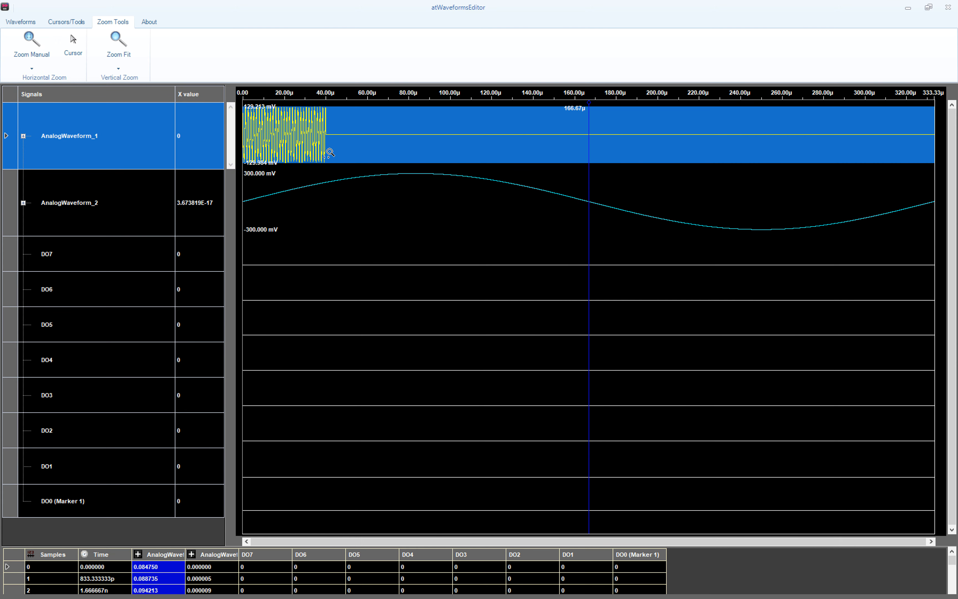
left_click_drag(335, 152, 225, 153)
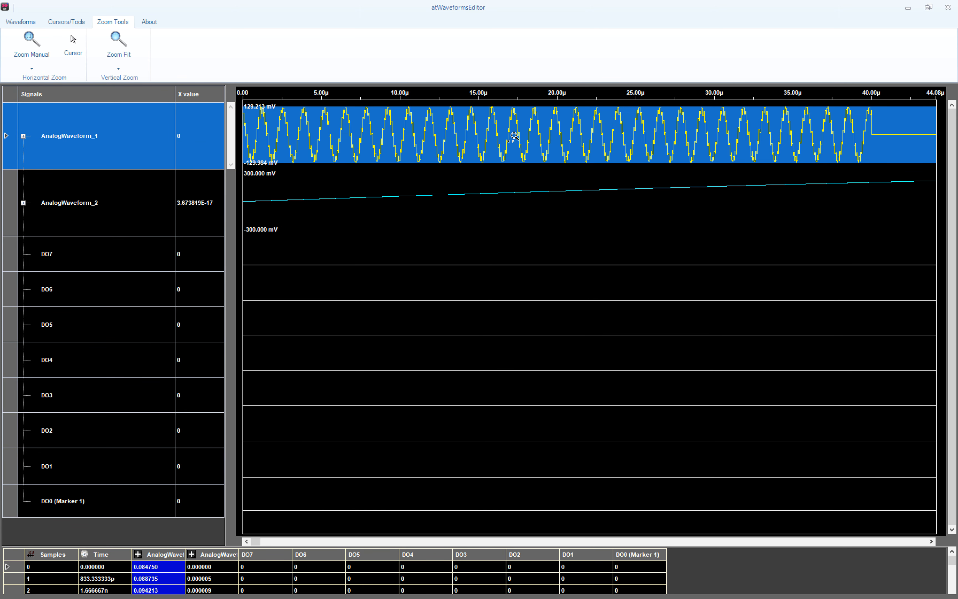
left_click_drag(514, 137, 416, 139)
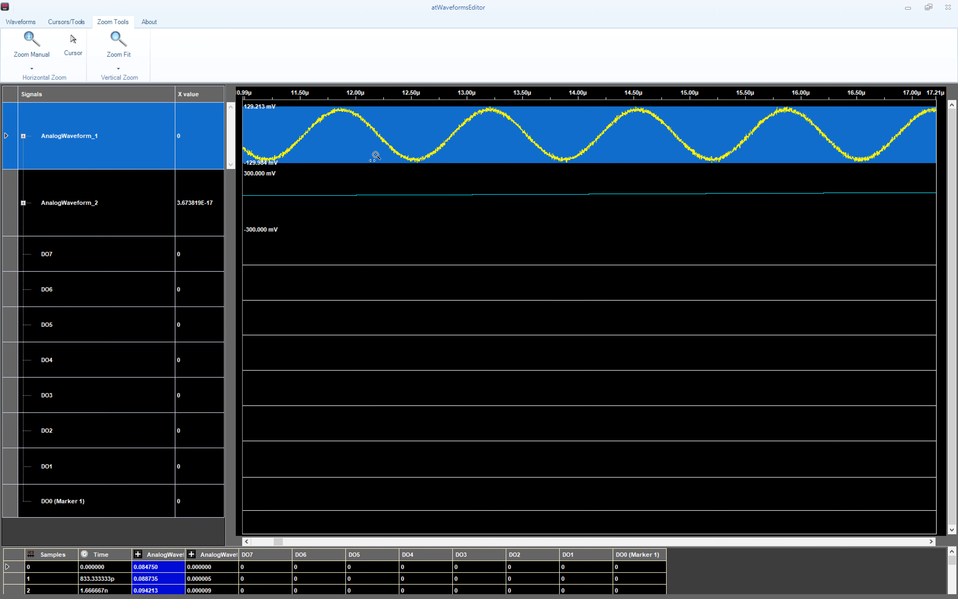
left_click_drag(6, 171, 10, 373)
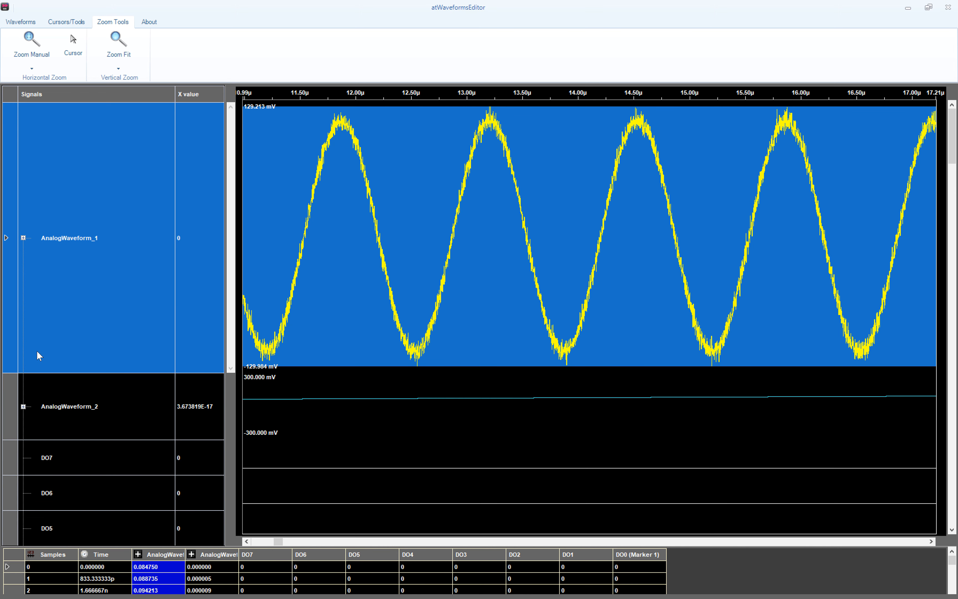